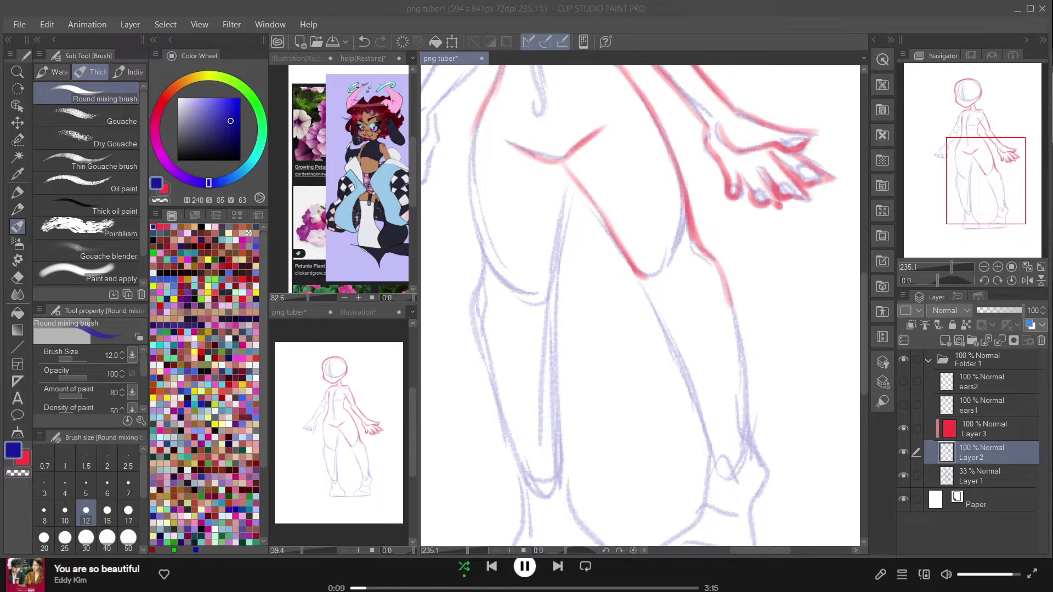
# - Trace the left leg's outer thigh and its full inner line down to the foot over the faint rough sketch
pyautogui.press('XF86AudioNext')
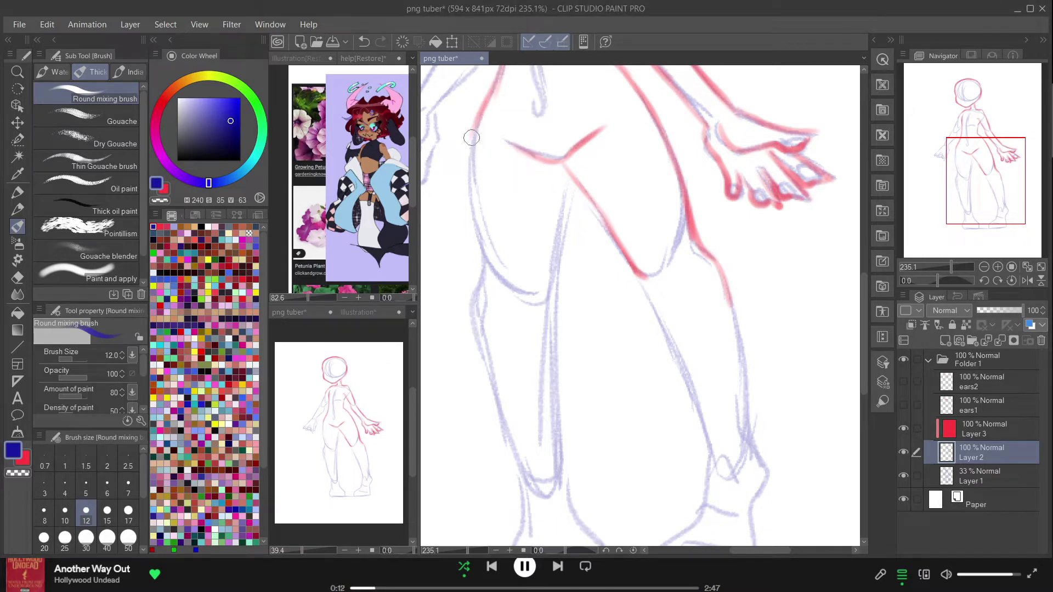
pyautogui.moveTo(470, 155)
pyautogui.mouseDown()
pyautogui.moveTo(476, 123)
pyautogui.moveTo(481, 264)
pyautogui.mouseUp()
pyautogui.moveTo(572, 171); pyautogui.dragTo(559, 273)
pyautogui.moveTo(567, 197); pyautogui.dragTo(555, 307)
pyautogui.moveTo(992, 181); pyautogui.dragTo(966, 200)
pyautogui.moveTo(668, 181)
pyautogui.mouseDown()
pyautogui.moveTo(673, 312)
pyautogui.moveTo(665, 279)
pyautogui.mouseUp()
pyautogui.moveTo(665, 233); pyautogui.dragTo(673, 383)
pyautogui.moveTo(670, 278)
pyautogui.mouseDown()
pyautogui.moveTo(674, 381)
pyautogui.moveTo(716, 462)
pyautogui.mouseUp()
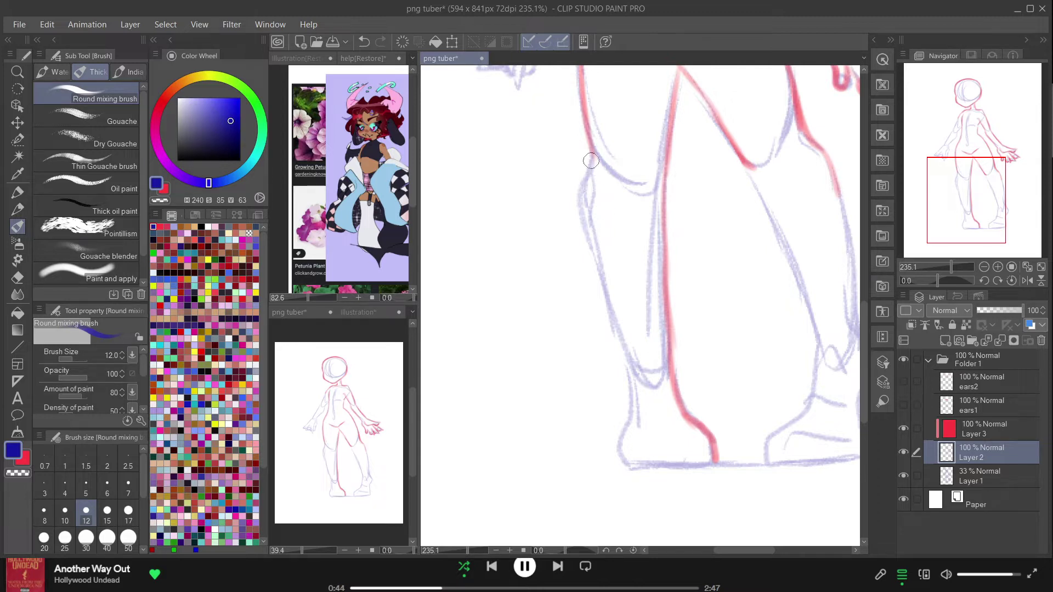
# - Trace the left leg's outer knee and calf down to the ankle, and close the foot with its sole line
pyautogui.moveTo(591, 153); pyautogui.dragTo(588, 220)
pyautogui.moveTo(589, 170); pyautogui.dragTo(594, 253)
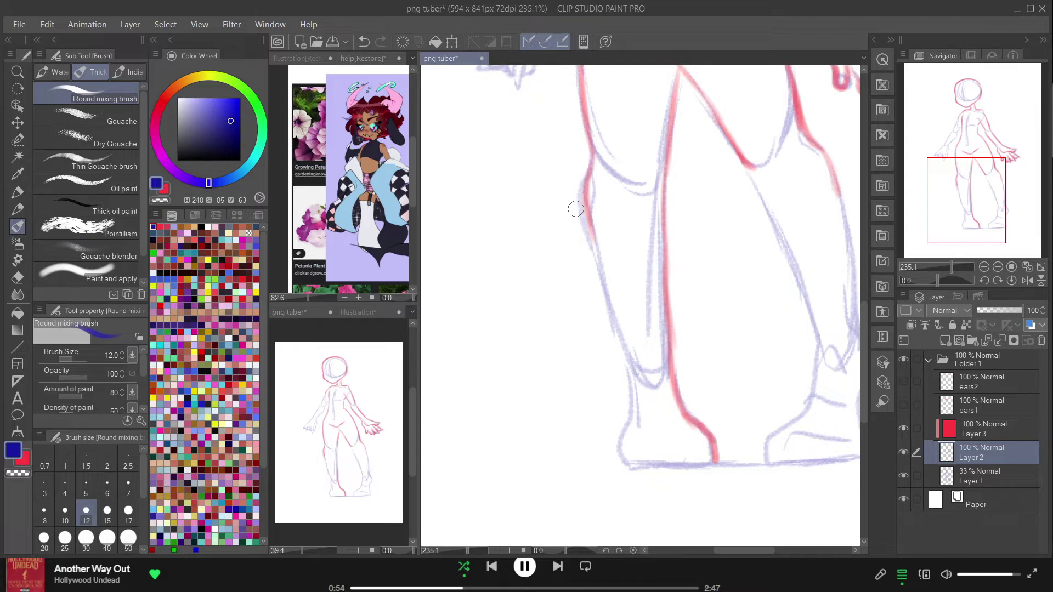
pyautogui.moveTo(589, 230); pyautogui.dragTo(623, 346)
pyautogui.moveTo(606, 298)
pyautogui.mouseDown()
pyautogui.moveTo(635, 388)
pyautogui.moveTo(616, 327)
pyautogui.moveTo(630, 421)
pyautogui.moveTo(633, 412)
pyautogui.moveTo(623, 464)
pyautogui.mouseUp()
pyautogui.moveTo(634, 422)
pyautogui.mouseDown()
pyautogui.moveTo(629, 466)
pyautogui.moveTo(707, 466)
pyautogui.moveTo(714, 451)
pyautogui.moveTo(716, 462)
pyautogui.mouseUp()
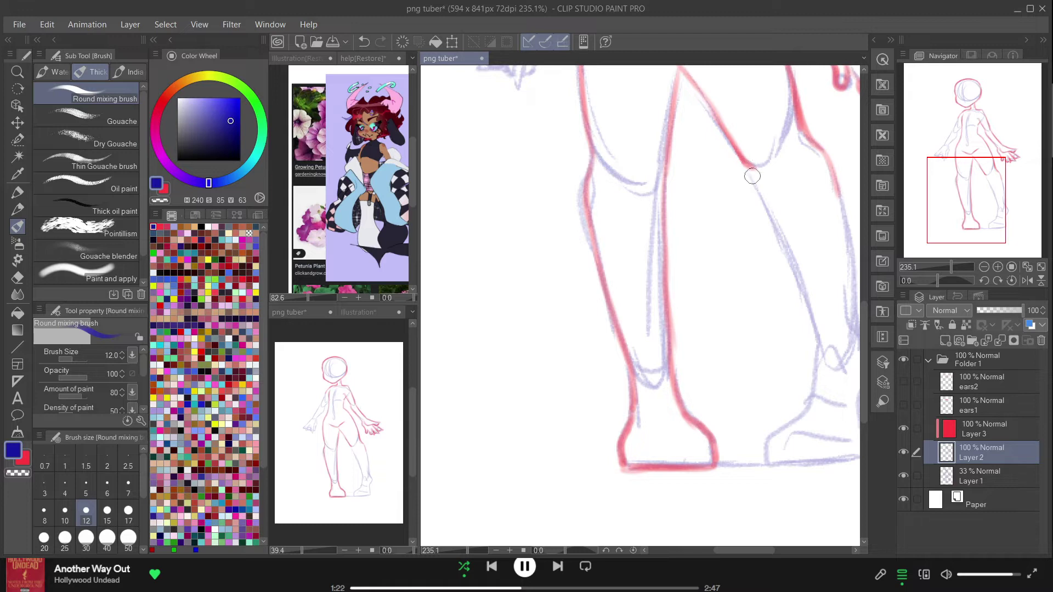
# - Trace the right leg's inner contour from the knee down to the ankle
pyautogui.moveTo(748, 171); pyautogui.dragTo(806, 295)
pyautogui.moveTo(779, 230); pyautogui.dragTo(820, 322)
pyautogui.moveTo(797, 274); pyautogui.dragTo(822, 365)
pyautogui.moveTo(806, 315); pyautogui.dragTo(822, 359)
pyautogui.moveTo(983, 209); pyautogui.dragTo(1003, 209)
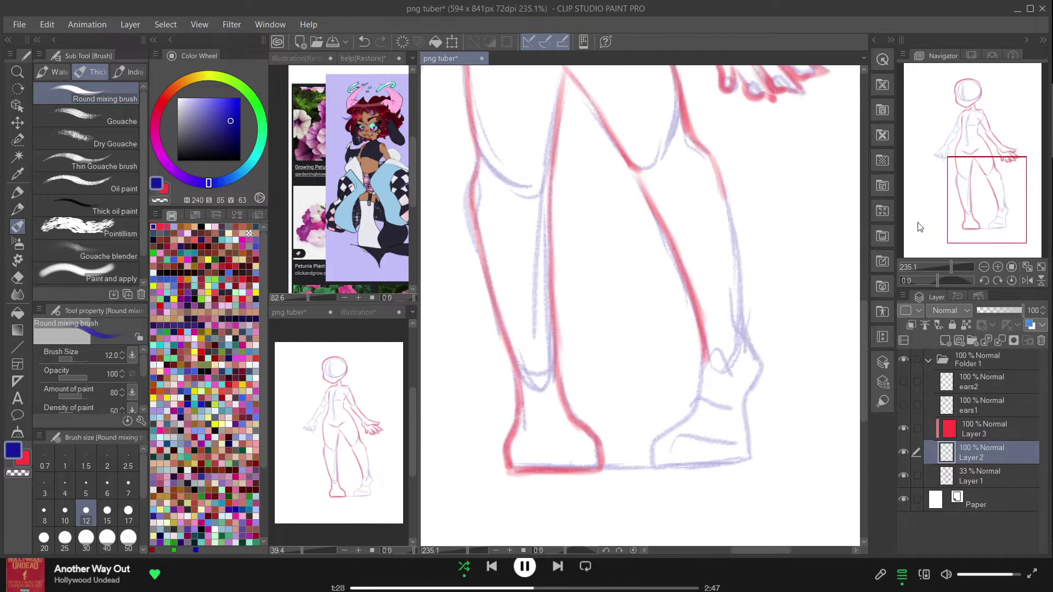
# - Trace the right leg's outer calf down to the ankle, along with the front and sole of the right foot
pyautogui.moveTo(725, 199); pyautogui.dragTo(743, 296)
pyautogui.moveTo(734, 225); pyautogui.dragTo(748, 310)
pyautogui.moveTo(741, 266)
pyautogui.mouseDown()
pyautogui.moveTo(761, 381)
pyautogui.moveTo(747, 394)
pyautogui.mouseUp()
pyautogui.moveTo(704, 344)
pyautogui.mouseDown()
pyautogui.moveTo(691, 410)
pyautogui.moveTo(663, 458)
pyautogui.mouseUp()
pyautogui.moveTo(679, 422)
pyautogui.mouseDown()
pyautogui.moveTo(667, 464)
pyautogui.moveTo(686, 415)
pyautogui.moveTo(664, 471)
pyautogui.moveTo(729, 469)
pyautogui.moveTo(669, 469)
pyautogui.moveTo(747, 459)
pyautogui.mouseUp()
pyautogui.click(752, 399)
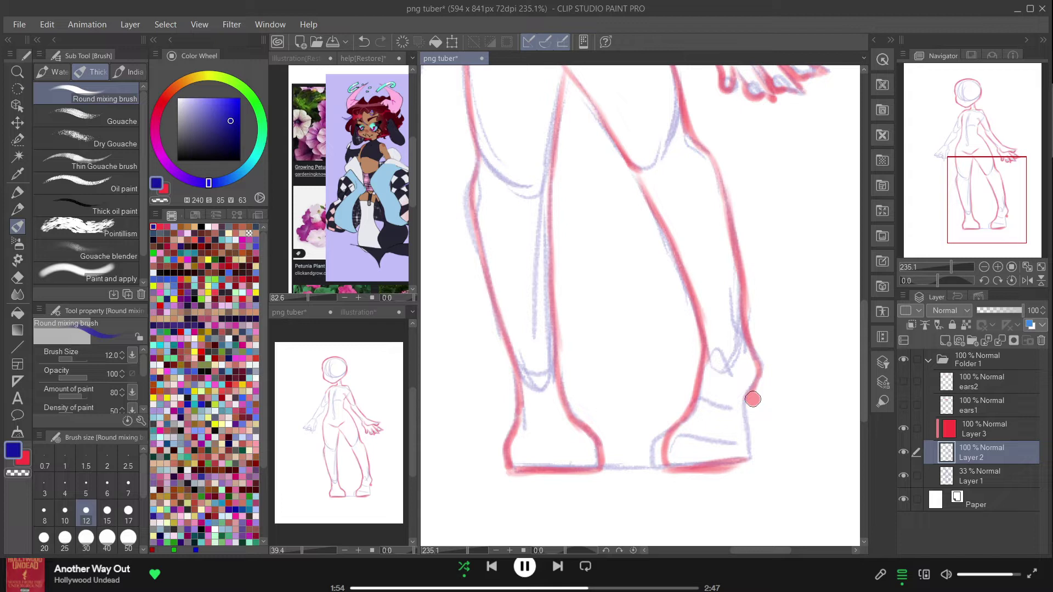
pyautogui.hotkey('ctrl', 'z')
pyautogui.moveTo(569, 298); pyautogui.dragTo(588, 298)
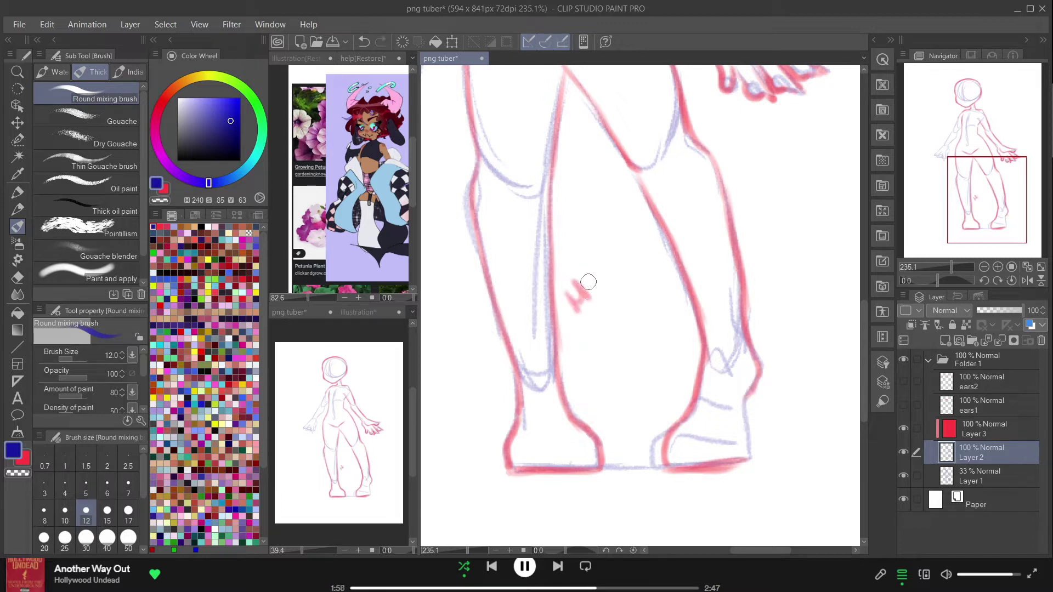
pyautogui.hotkey('ctrl', 'z')
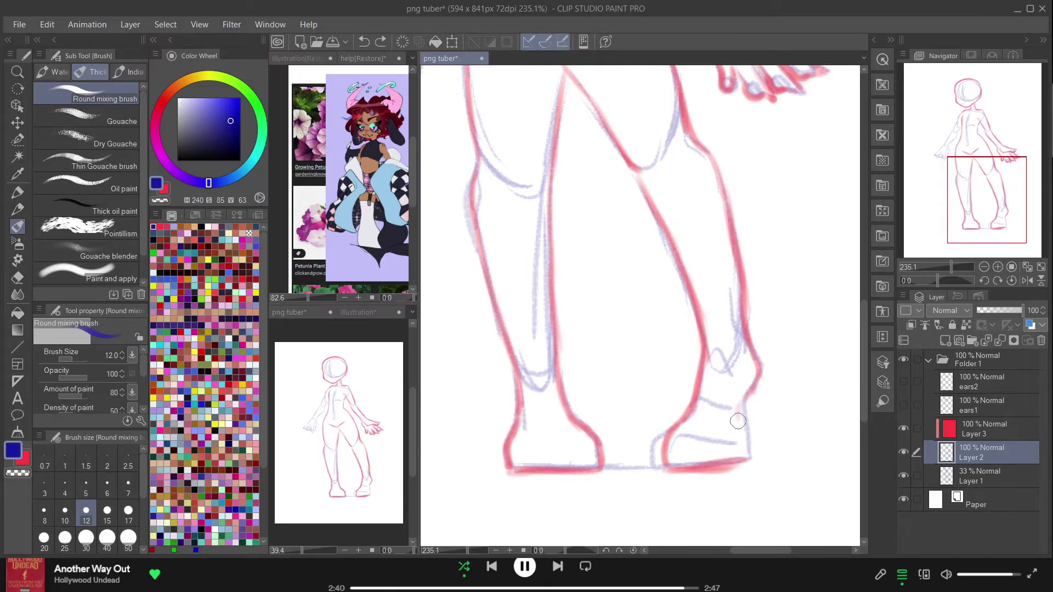
# - Close the right foot's heel and tidy its sole, and reinforce the contour lines around both ankles
pyautogui.moveTo(741, 398)
pyautogui.mouseDown()
pyautogui.moveTo(744, 456)
pyautogui.moveTo(730, 463)
pyautogui.mouseUp()
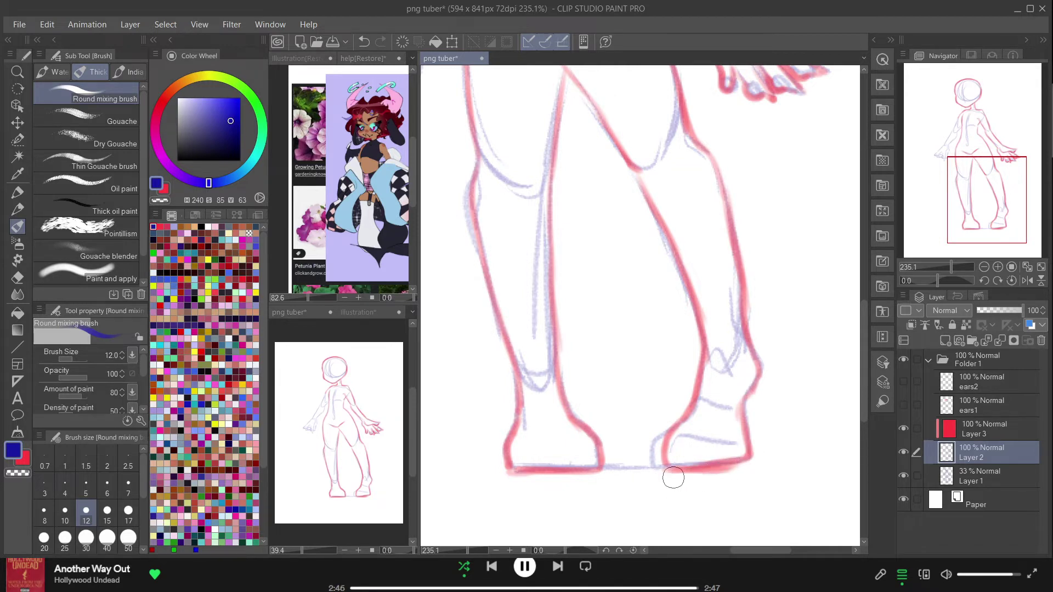
pyautogui.moveTo(706, 472)
pyautogui.mouseDown()
pyautogui.moveTo(747, 469)
pyautogui.moveTo(638, 473)
pyautogui.mouseUp()
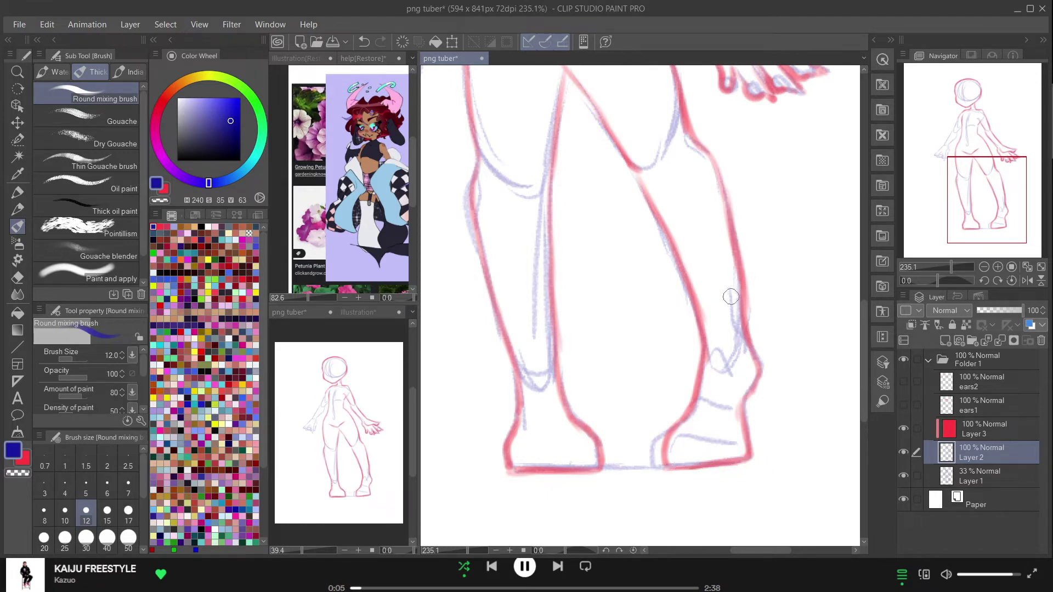
pyautogui.moveTo(729, 286); pyautogui.dragTo(745, 354)
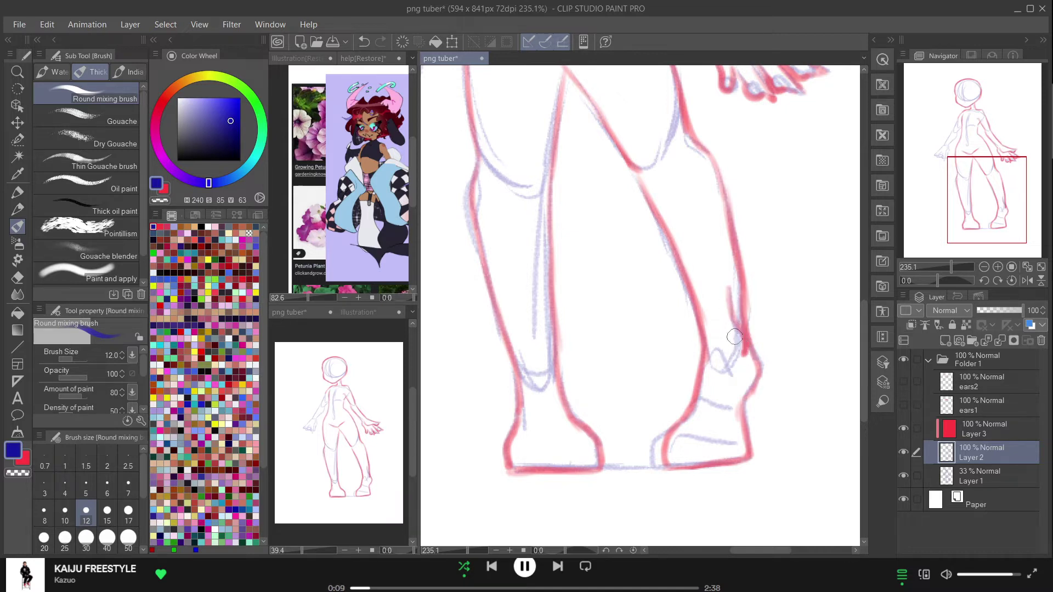
pyautogui.moveTo(511, 358); pyautogui.dragTo(522, 397)
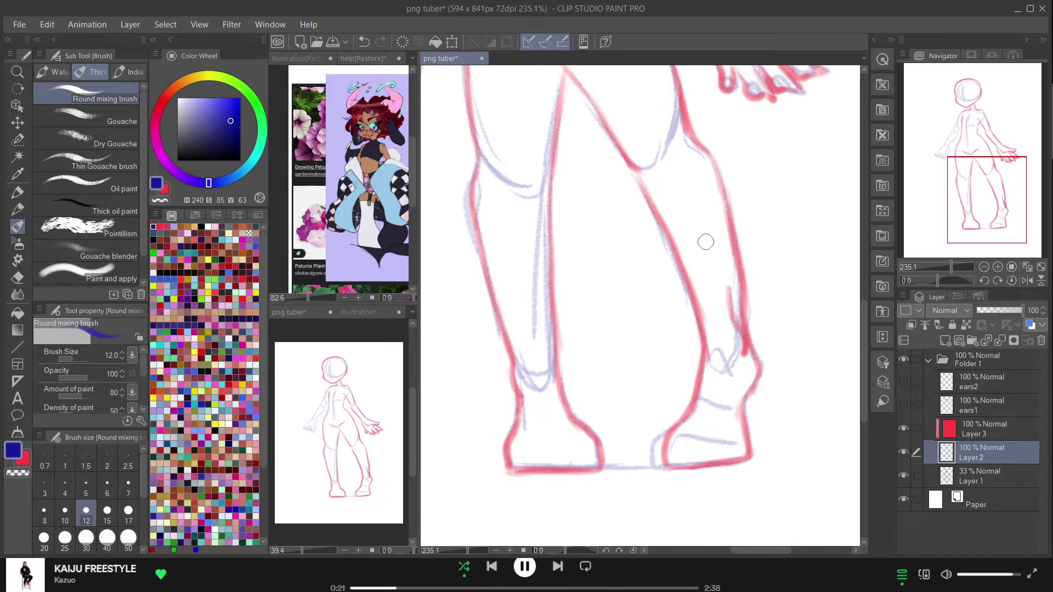
# - Trace the left arm's outer line from the shoulder to the wrist and start outlining the hand's fingers
pyautogui.moveTo(974, 196); pyautogui.dragTo(940, 127)
pyautogui.moveTo(668, 227); pyautogui.dragTo(619, 334)
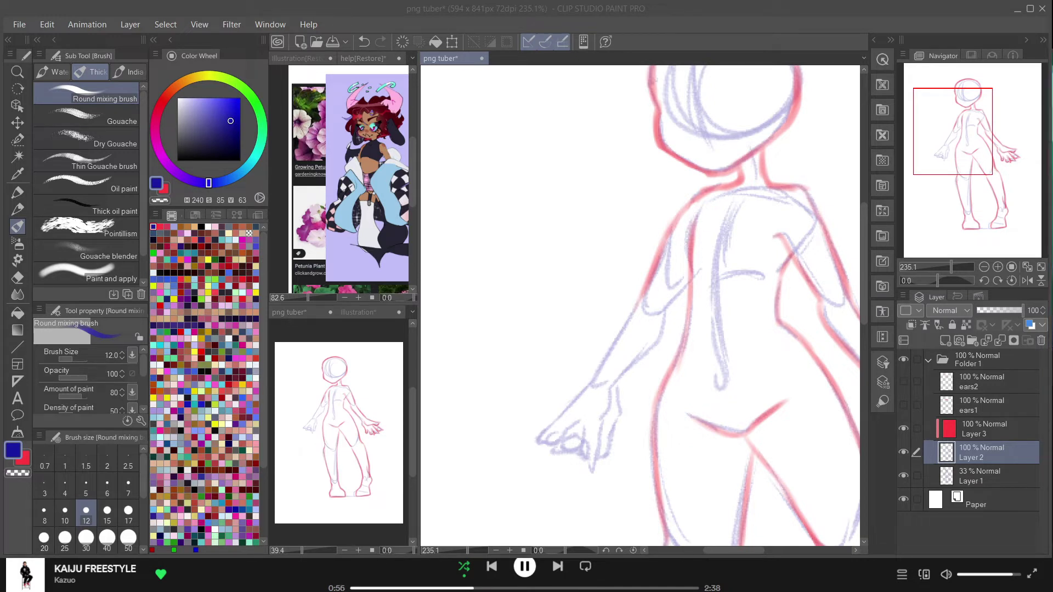
pyautogui.click(902, 574)
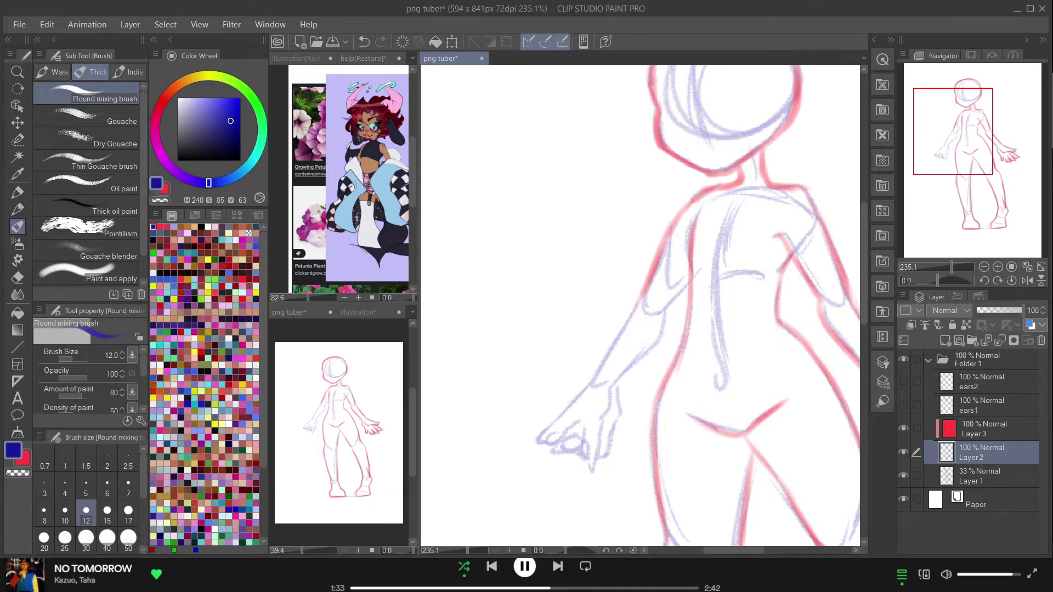
pyautogui.moveTo(639, 298)
pyautogui.mouseDown()
pyautogui.moveTo(536, 440)
pyautogui.moveTo(556, 444)
pyautogui.moveTo(542, 440)
pyautogui.moveTo(583, 419)
pyautogui.moveTo(586, 457)
pyautogui.mouseUp()
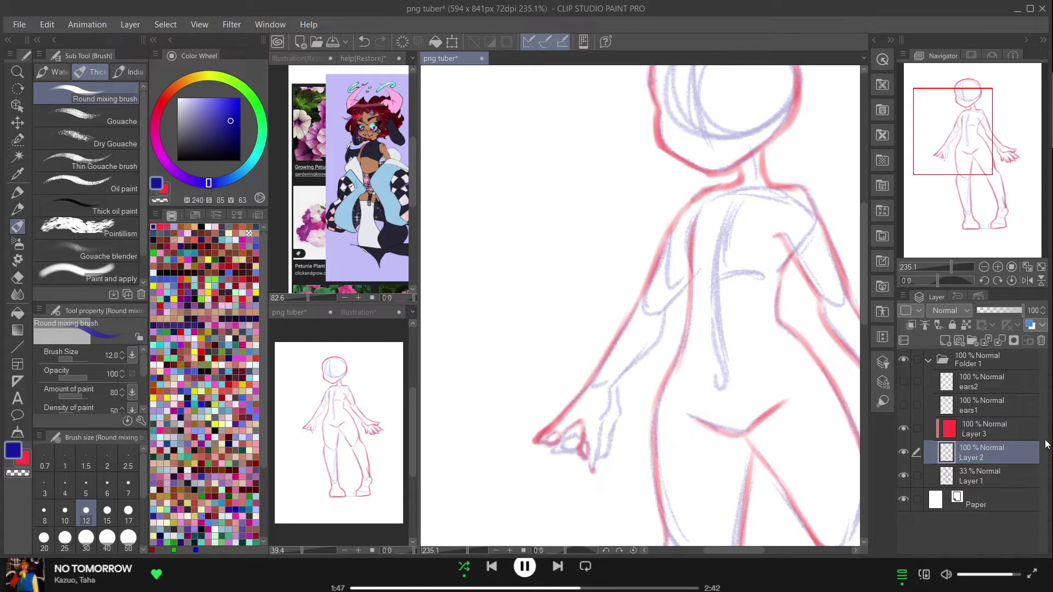
# - Outline the left hand's thumb and complete the remaining finger shapes
pyautogui.click(1026, 442)
pyautogui.moveTo(951, 265); pyautogui.dragTo(956, 266)
pyautogui.moveTo(951, 139); pyautogui.dragTo(948, 159)
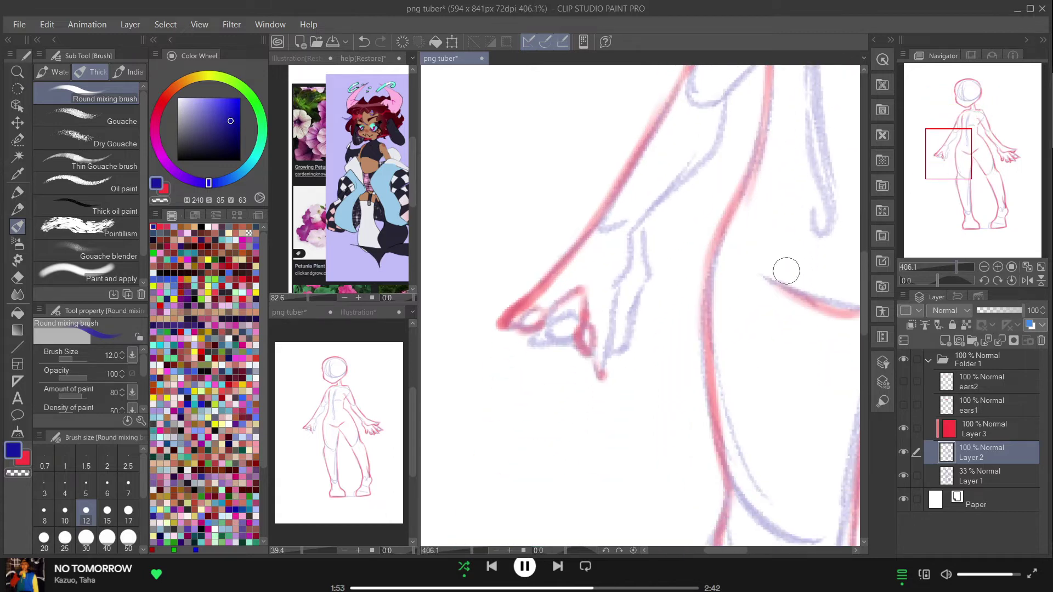
pyautogui.moveTo(636, 230); pyautogui.dragTo(602, 367)
pyautogui.moveTo(635, 230)
pyautogui.mouseDown()
pyautogui.moveTo(643, 242)
pyautogui.moveTo(636, 291)
pyautogui.moveTo(609, 351)
pyautogui.mouseUp()
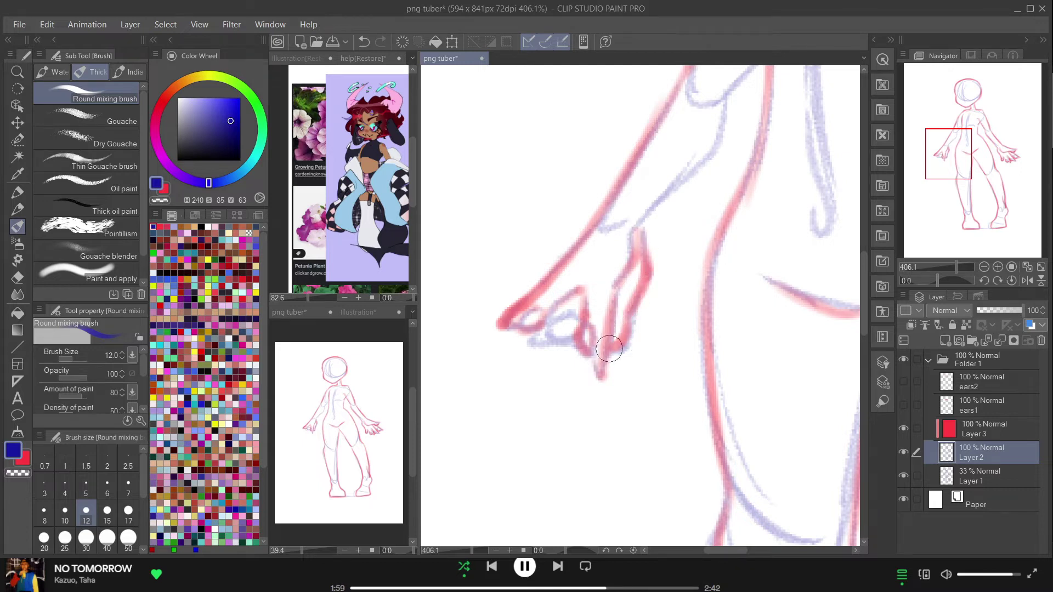
pyautogui.moveTo(538, 330)
pyautogui.mouseDown()
pyautogui.moveTo(530, 347)
pyautogui.moveTo(564, 330)
pyautogui.mouseUp()
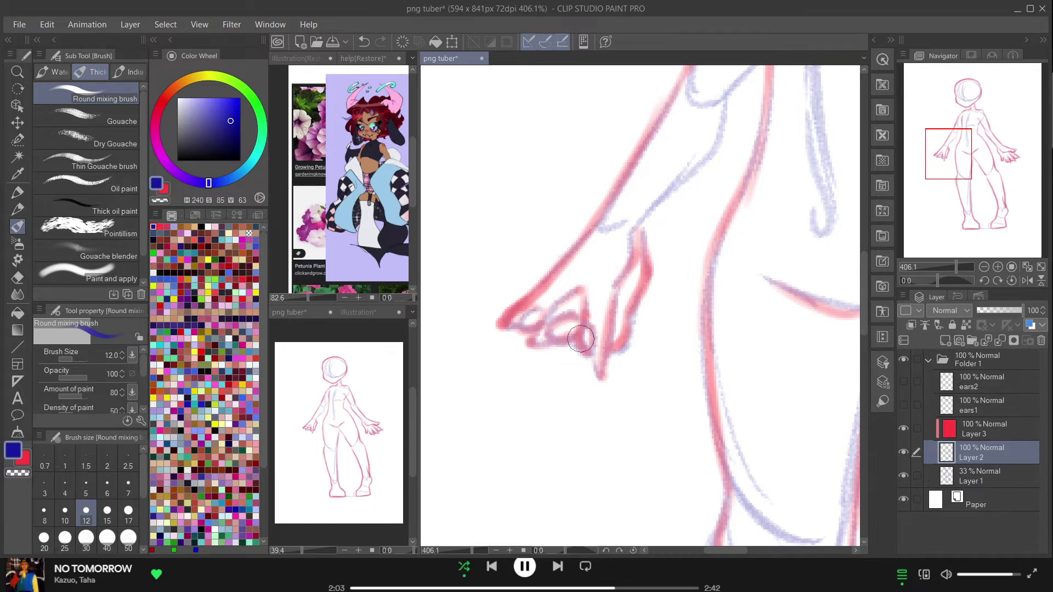
# - Trace the left arm's inner line from the wrist to the torso, and draw the belly's centre line ending in a navel hook
pyautogui.moveTo(962, 165); pyautogui.dragTo(972, 154)
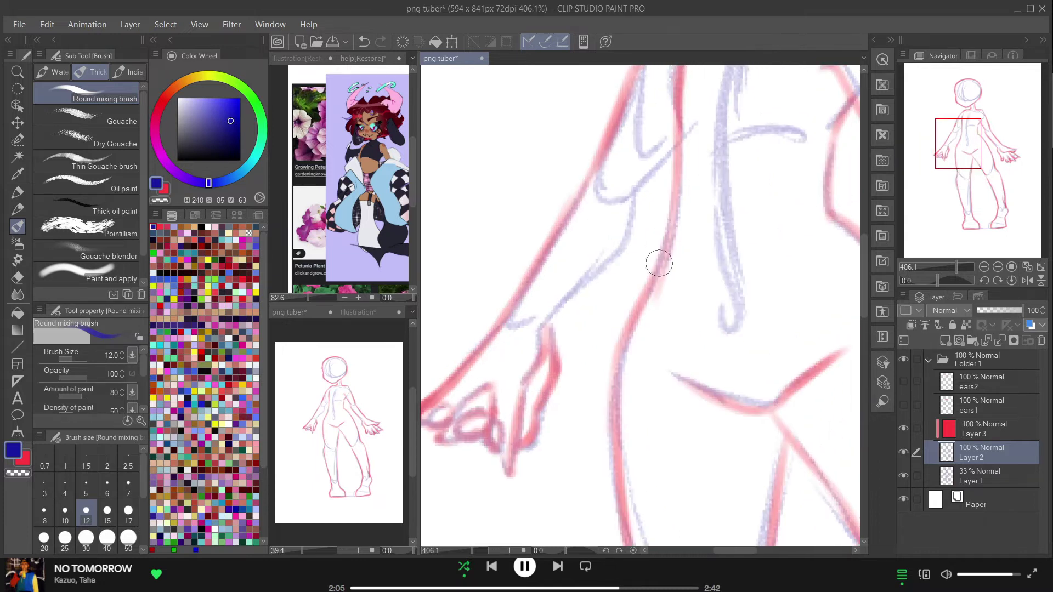
pyautogui.moveTo(545, 328); pyautogui.dragTo(625, 245)
pyautogui.moveTo(634, 189); pyautogui.dragTo(614, 255)
pyautogui.moveTo(674, 147); pyautogui.dragTo(635, 193)
pyautogui.moveTo(713, 206)
pyautogui.mouseDown()
pyautogui.moveTo(738, 304)
pyautogui.moveTo(725, 324)
pyautogui.moveTo(720, 298)
pyautogui.moveTo(741, 288)
pyautogui.mouseUp()
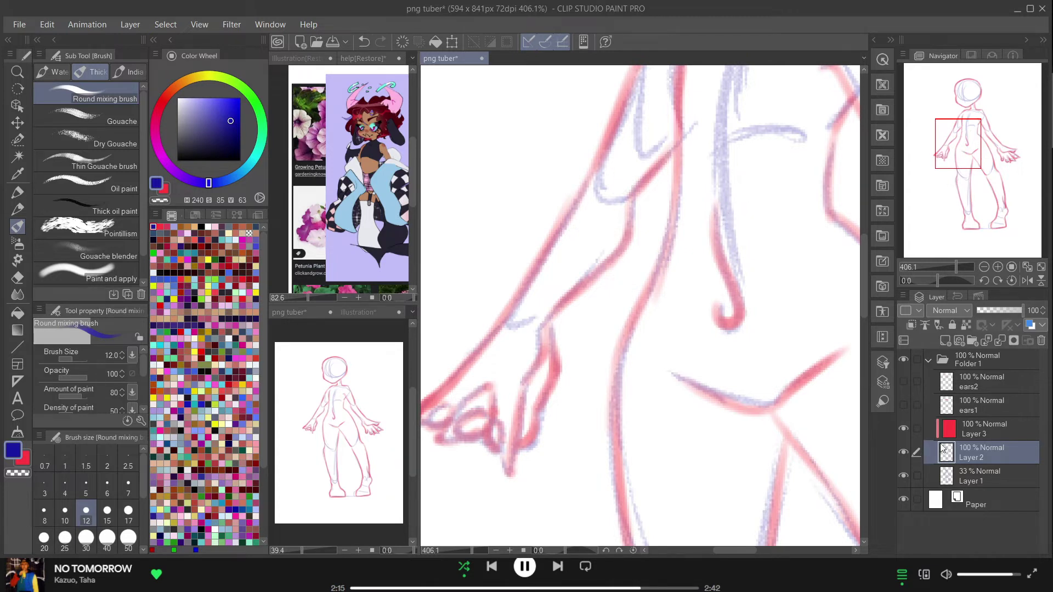
# - Hide Layer 3 and remove the faint rough sketch from the figure, leaving Layer 1 at 100% opacity
pyautogui.click(904, 428)
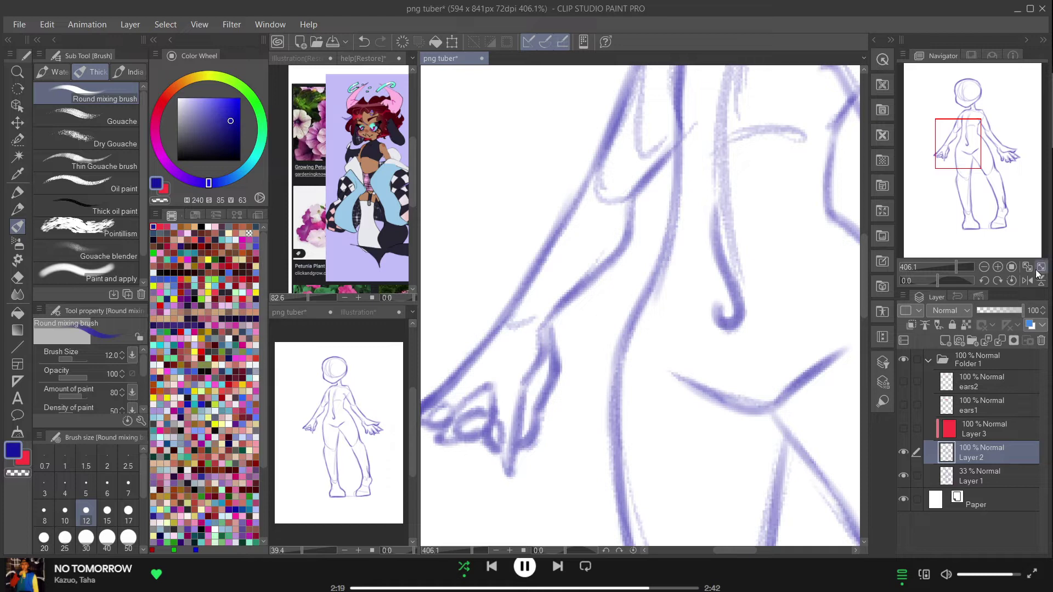
pyautogui.click(1027, 267)
pyautogui.click(904, 476)
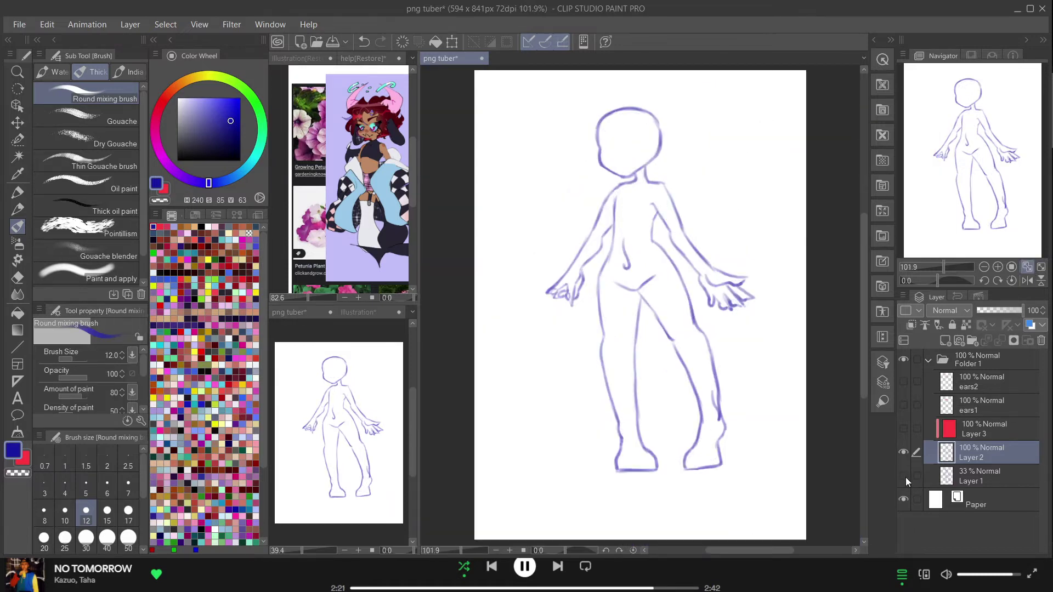
pyautogui.click(902, 476)
pyautogui.click(954, 477)
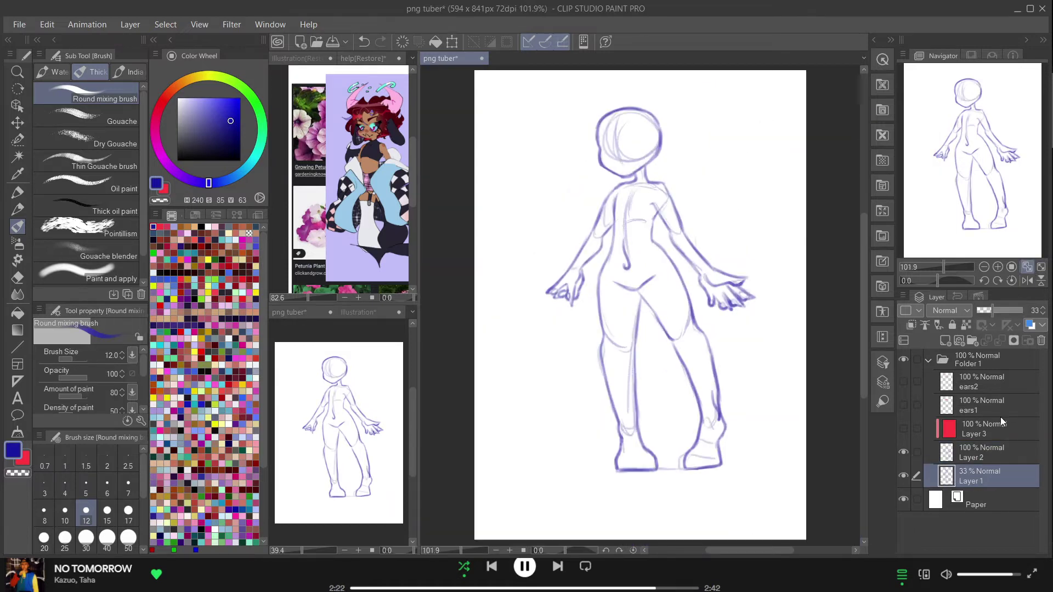
pyautogui.click(995, 451)
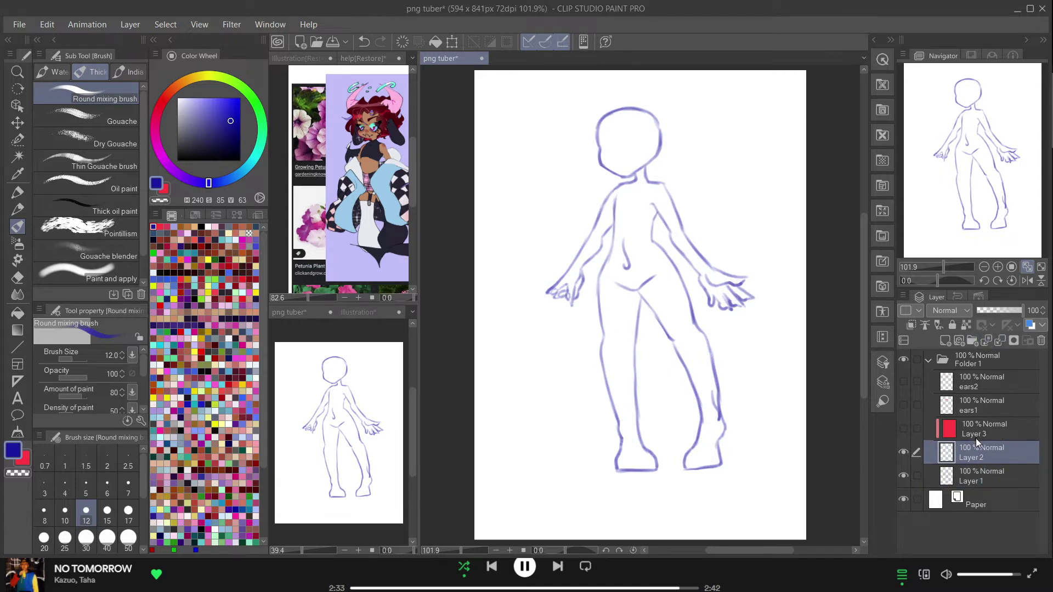
# - Move the ears1 layer below Layer 2 and make both ears1 and Layer 3 visible
pyautogui.click(965, 477)
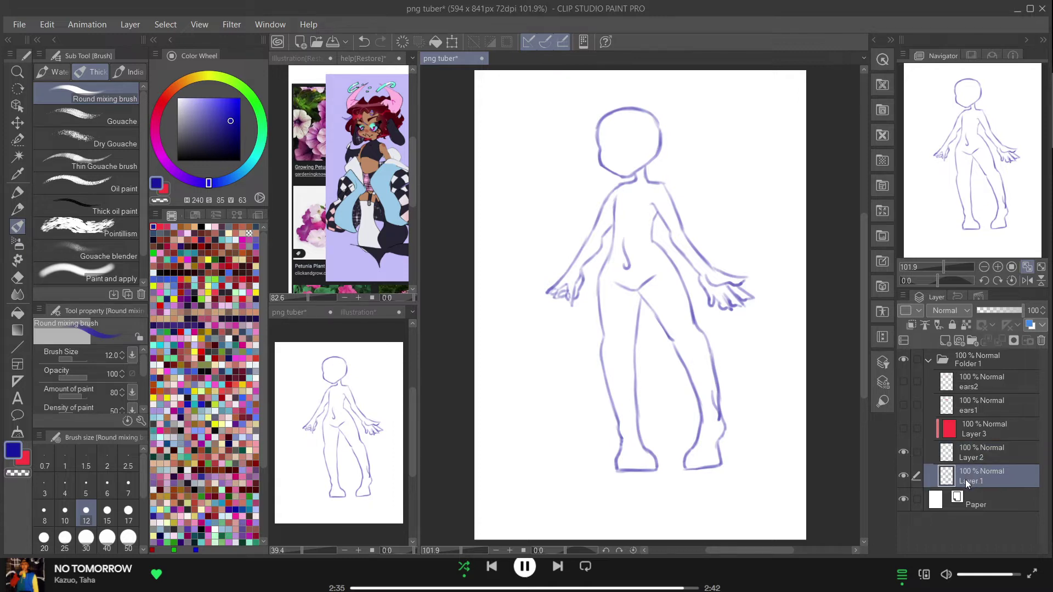
pyautogui.click(968, 457)
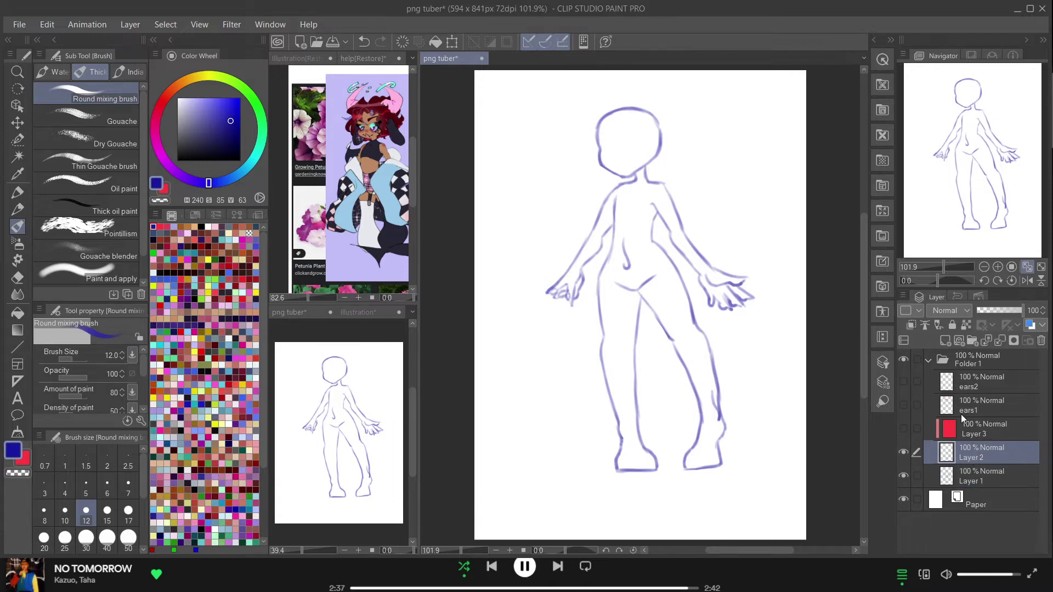
pyautogui.moveTo(979, 400); pyautogui.dragTo(905, 467)
pyautogui.click(907, 459)
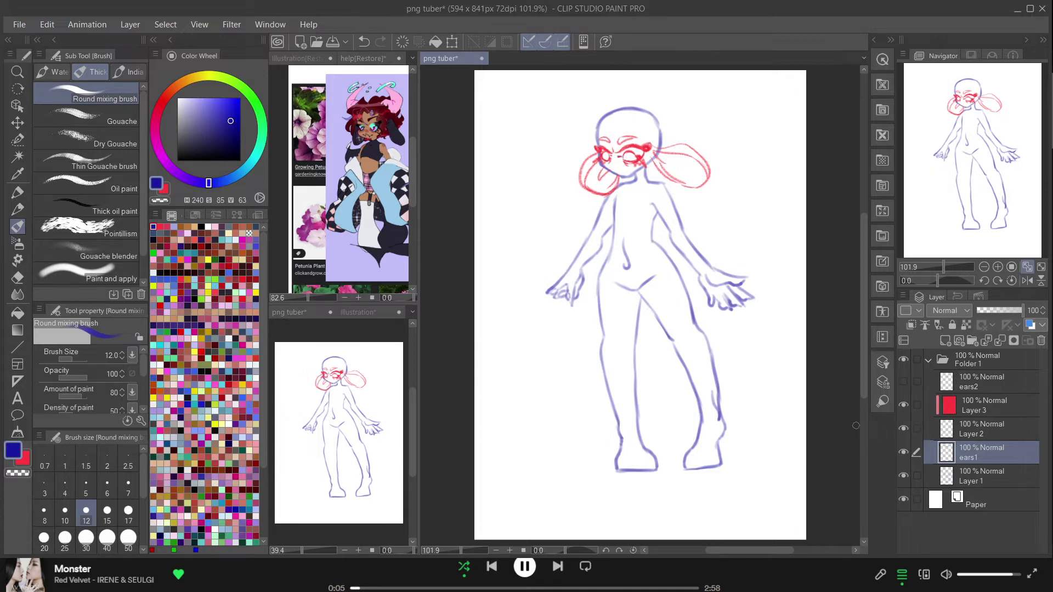
# - Handwrite "I FUCKIN HATE THE MECHANICAL" diagonally across the lower legs on the ears1 layer and underline the last word twice
pyautogui.moveTo(529, 387)
pyautogui.mouseDown()
pyautogui.moveTo(525, 407)
pyautogui.moveTo(590, 349)
pyautogui.moveTo(546, 411)
pyautogui.moveTo(589, 368)
pyautogui.moveTo(603, 370)
pyautogui.mouseUp()
pyautogui.moveTo(561, 417); pyautogui.dragTo(574, 407)
pyautogui.moveTo(568, 412)
pyautogui.mouseDown()
pyautogui.moveTo(570, 427)
pyautogui.moveTo(580, 422)
pyautogui.mouseUp()
pyautogui.moveTo(583, 411)
pyautogui.mouseDown()
pyautogui.moveTo(604, 414)
pyautogui.moveTo(579, 453)
pyautogui.moveTo(587, 435)
pyautogui.mouseUp()
pyautogui.moveTo(579, 445)
pyautogui.mouseDown()
pyautogui.moveTo(595, 436)
pyautogui.moveTo(613, 412)
pyautogui.mouseUp()
pyautogui.moveTo(605, 424)
pyautogui.mouseDown()
pyautogui.moveTo(665, 365)
pyautogui.moveTo(695, 357)
pyautogui.mouseUp()
pyautogui.moveTo(630, 438); pyautogui.dragTo(715, 373)
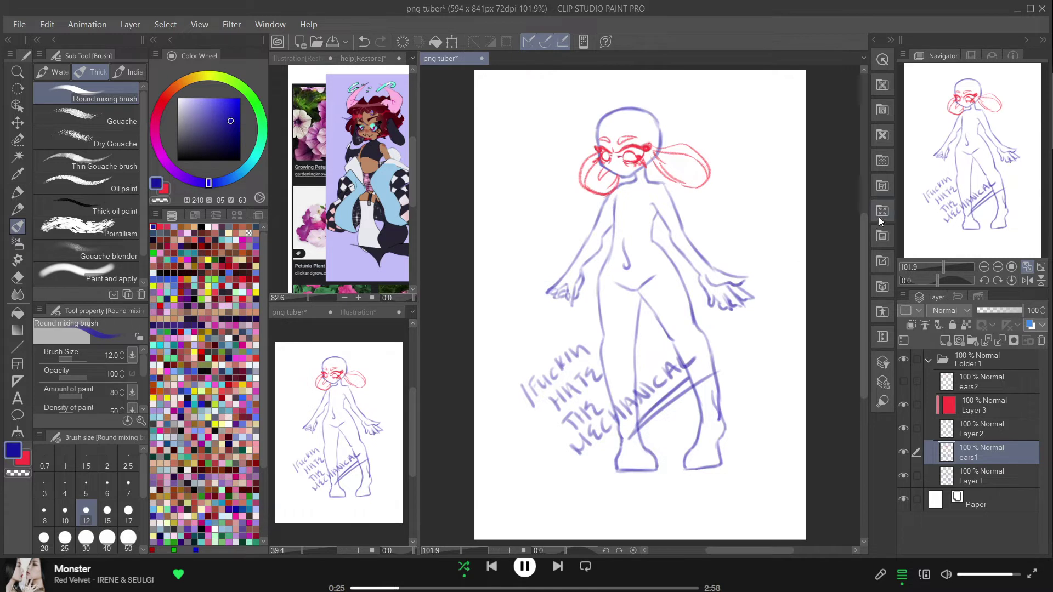
# - Fill Layer 3 with the current dark blue colour and select Layer 2
pyautogui.moveTo(943, 268); pyautogui.dragTo(959, 263)
pyautogui.moveTo(977, 148); pyautogui.dragTo(972, 97)
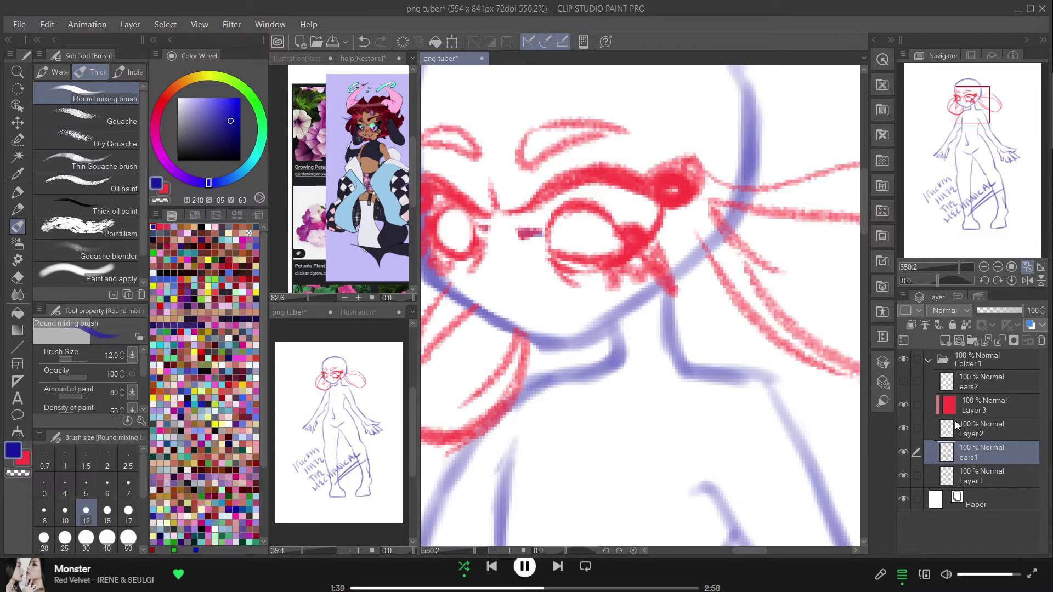
pyautogui.click(966, 412)
pyautogui.click(436, 42)
pyautogui.click(976, 431)
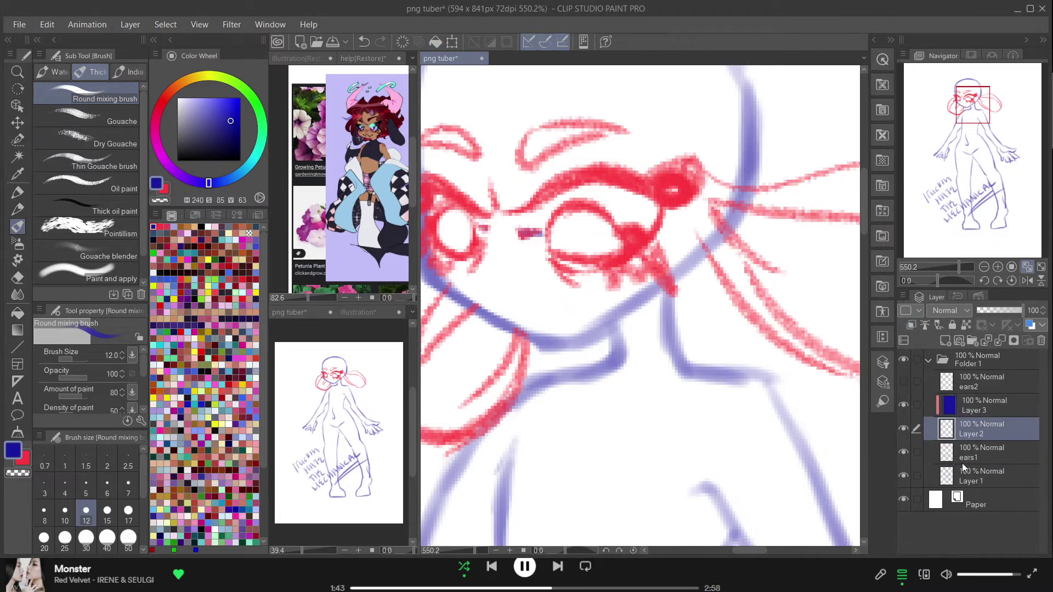
# - Set the ears1 layer's opacity to 55%
pyautogui.click(975, 455)
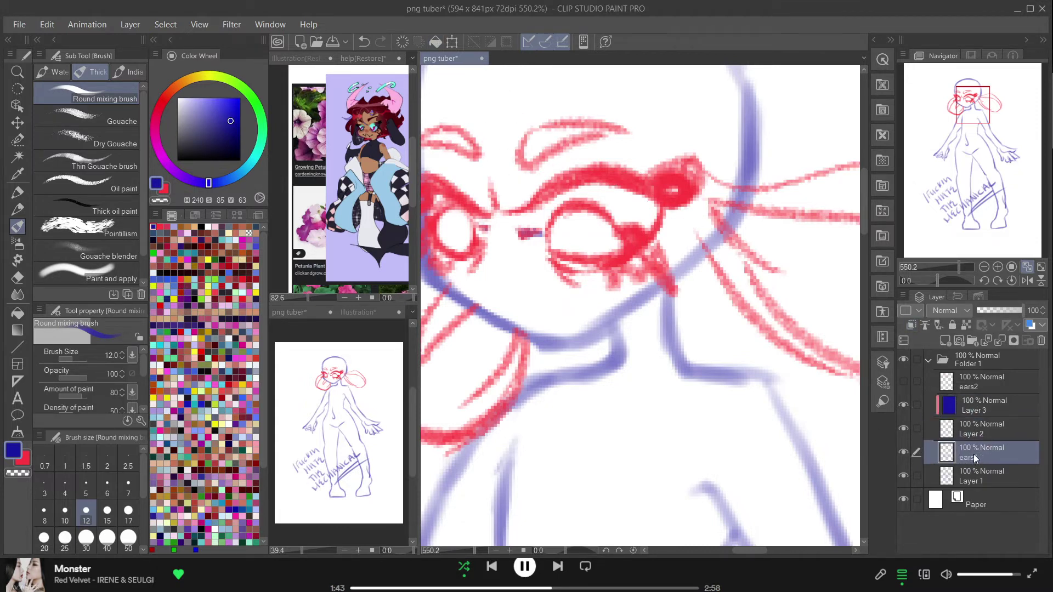
pyautogui.click(1033, 308)
pyautogui.write('55')
pyautogui.press('Return')
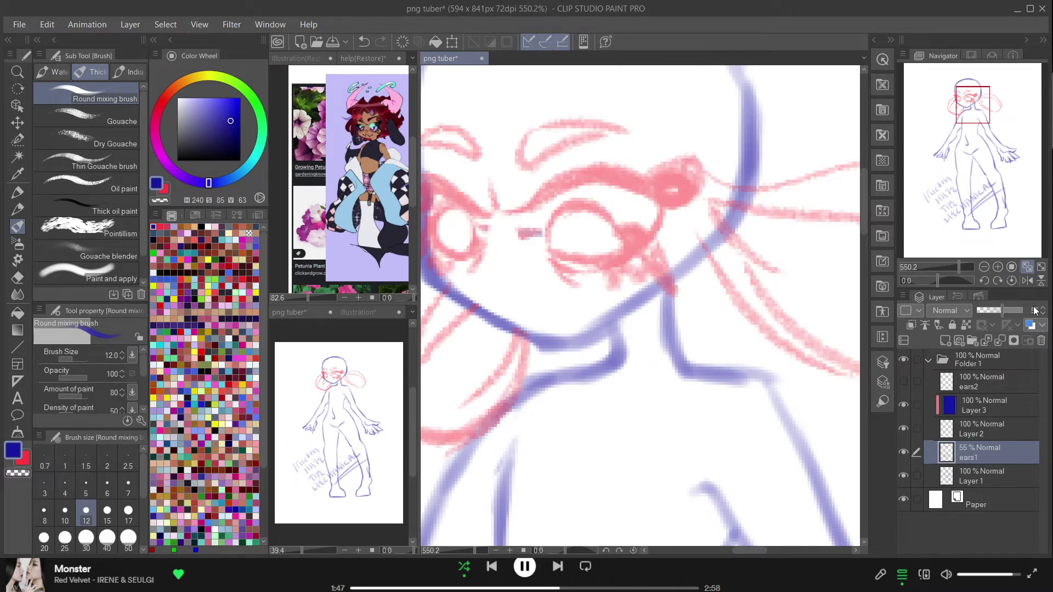
# - Switch the drawing colour to red, bring the whole face into view, and reduce the brush size to 8
pyautogui.press('x')
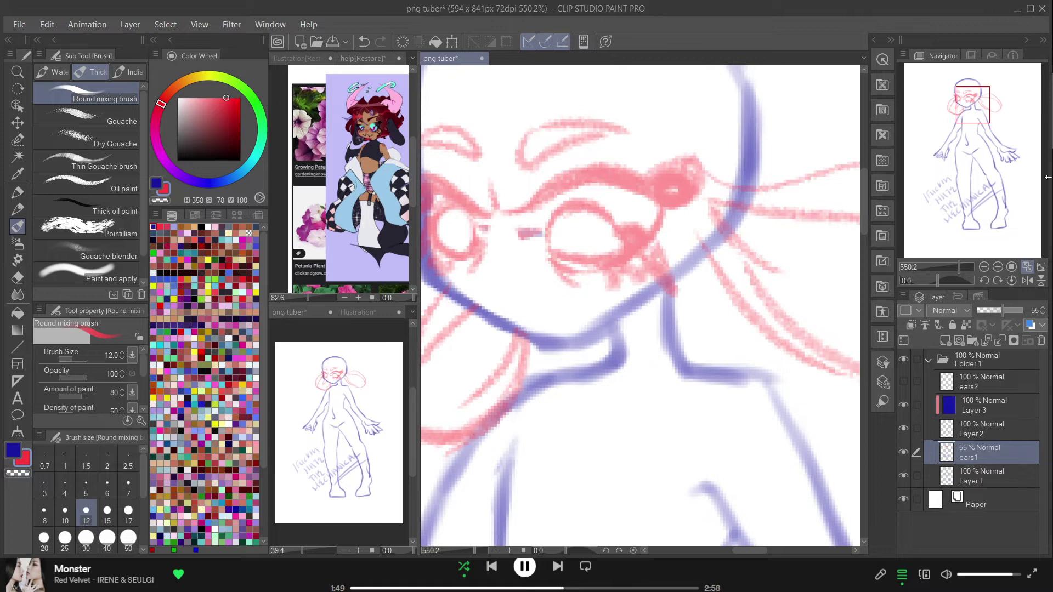
pyautogui.moveTo(972, 114); pyautogui.dragTo(961, 113)
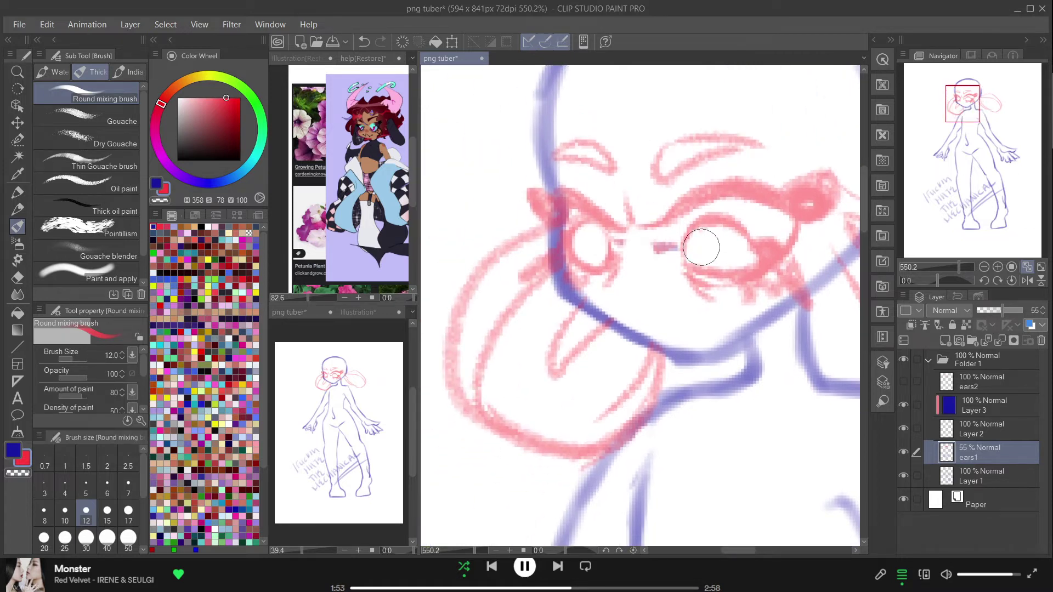
pyautogui.press('[')
pyautogui.press('[')
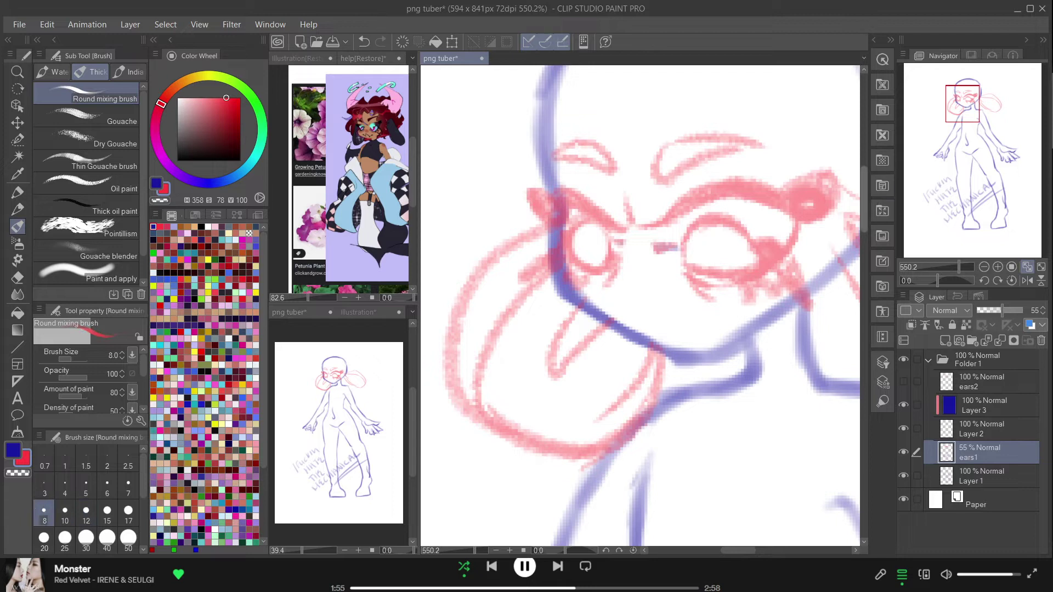
# - Select Layer 2 and trace the larger eye's thick upper lash line with the outline of its rounded outer end
pyautogui.moveTo(705, 194); pyautogui.dragTo(671, 219)
pyautogui.hotkey('alt', ']')
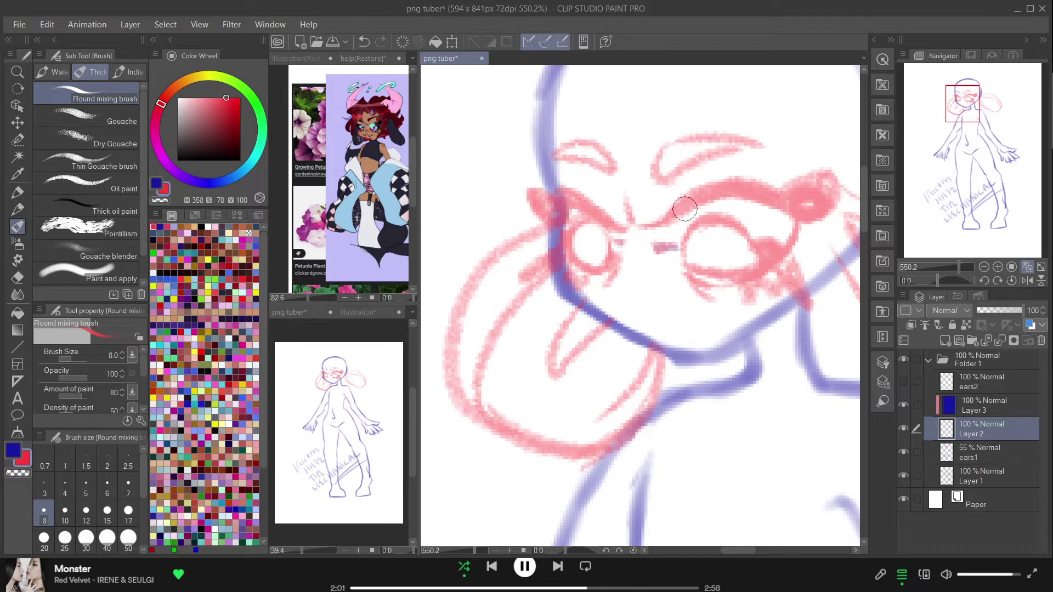
pyautogui.moveTo(670, 218)
pyautogui.mouseDown()
pyautogui.moveTo(735, 186)
pyautogui.moveTo(679, 212)
pyautogui.moveTo(749, 189)
pyautogui.moveTo(708, 200)
pyautogui.moveTo(771, 200)
pyautogui.mouseUp()
pyautogui.moveTo(695, 196)
pyautogui.mouseDown()
pyautogui.moveTo(801, 203)
pyautogui.moveTo(778, 198)
pyautogui.moveTo(831, 188)
pyautogui.moveTo(808, 215)
pyautogui.moveTo(769, 200)
pyautogui.moveTo(790, 213)
pyautogui.moveTo(828, 195)
pyautogui.moveTo(776, 203)
pyautogui.moveTo(815, 175)
pyautogui.moveTo(831, 191)
pyautogui.moveTo(795, 212)
pyautogui.moveTo(778, 193)
pyautogui.moveTo(770, 200)
pyautogui.moveTo(799, 176)
pyautogui.moveTo(835, 189)
pyautogui.moveTo(800, 204)
pyautogui.moveTo(826, 208)
pyautogui.moveTo(834, 176)
pyautogui.moveTo(807, 215)
pyautogui.moveTo(793, 205)
pyautogui.moveTo(818, 213)
pyautogui.moveTo(726, 201)
pyautogui.moveTo(785, 191)
pyautogui.moveTo(721, 193)
pyautogui.moveTo(784, 201)
pyautogui.moveTo(709, 186)
pyautogui.moveTo(756, 187)
pyautogui.moveTo(677, 200)
pyautogui.moveTo(729, 183)
pyautogui.moveTo(649, 221)
pyautogui.moveTo(705, 194)
pyautogui.moveTo(662, 223)
pyautogui.moveTo(697, 216)
pyautogui.moveTo(635, 226)
pyautogui.moveTo(686, 235)
pyautogui.mouseUp()
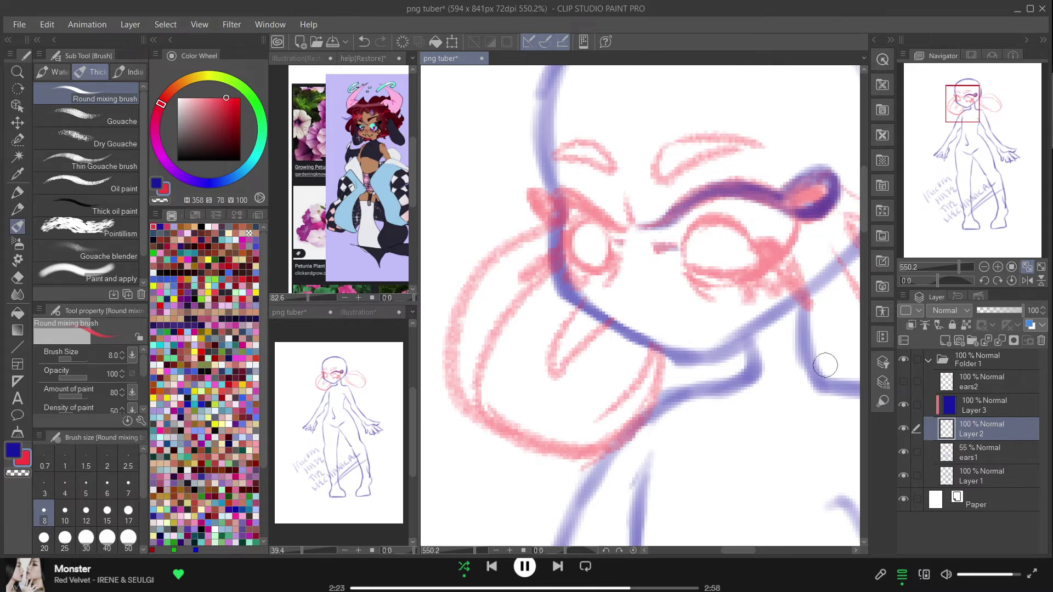
# - Hide Layer 1, set the ears1 layer's opacity to 26%, and return to Layer 2
pyautogui.click(903, 475)
pyautogui.click(965, 453)
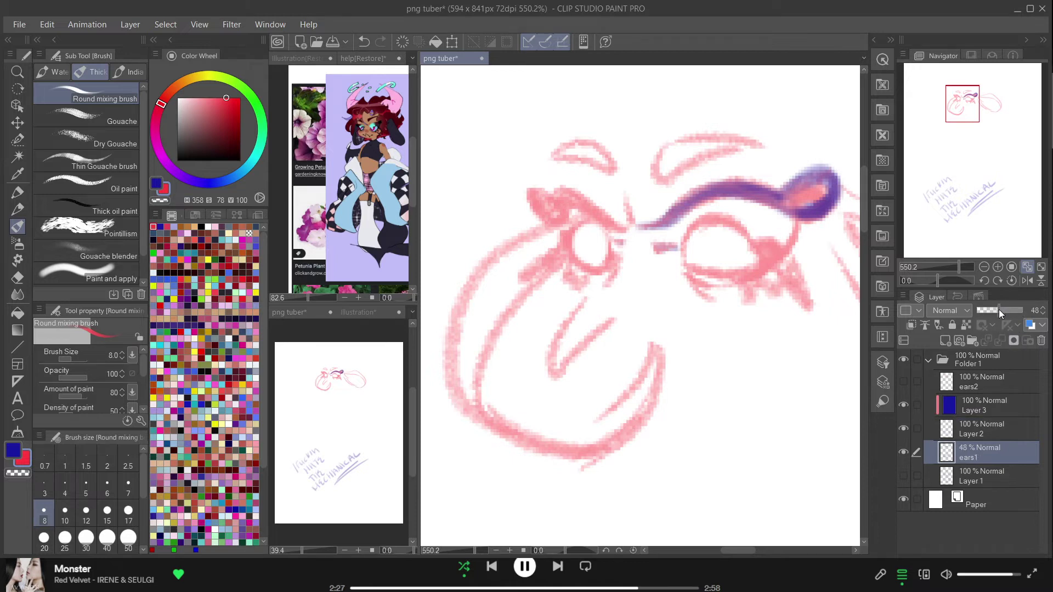
pyautogui.moveTo(998, 308); pyautogui.dragTo(990, 310)
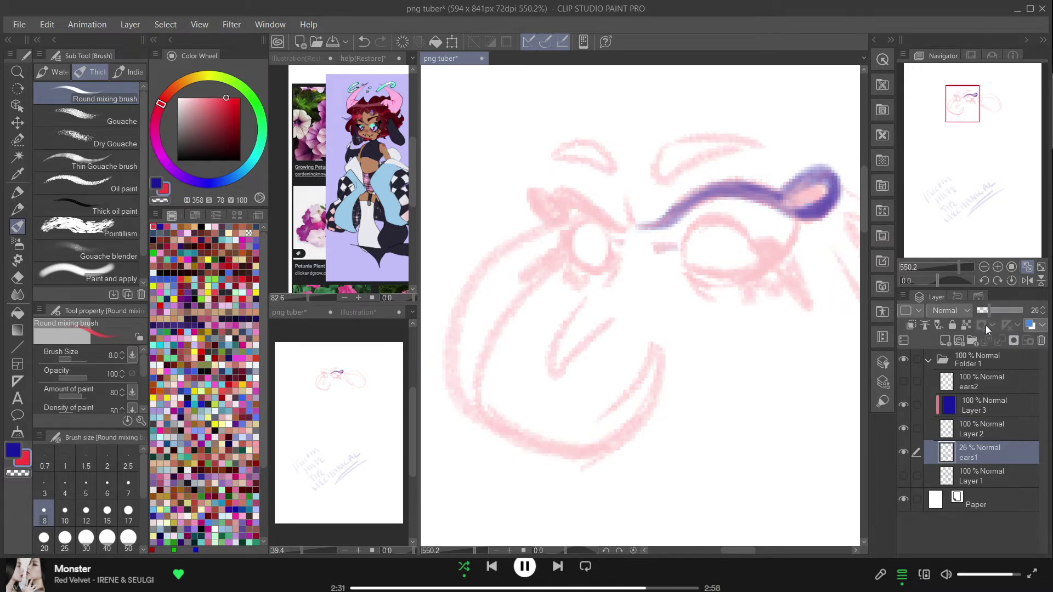
pyautogui.click(987, 430)
# - Fill the rounded lash end and trace the larger eye's outline and inner contour over the faded sketch
pyautogui.moveTo(795, 187)
pyautogui.mouseDown()
pyautogui.moveTo(812, 184)
pyautogui.moveTo(830, 193)
pyautogui.moveTo(724, 190)
pyautogui.moveTo(803, 212)
pyautogui.moveTo(708, 190)
pyautogui.moveTo(760, 193)
pyautogui.moveTo(711, 197)
pyautogui.moveTo(683, 223)
pyautogui.mouseUp()
pyautogui.moveTo(676, 268); pyautogui.dragTo(765, 266)
pyautogui.moveTo(798, 215)
pyautogui.mouseDown()
pyautogui.moveTo(774, 259)
pyautogui.moveTo(793, 232)
pyautogui.moveTo(757, 262)
pyautogui.moveTo(794, 239)
pyautogui.moveTo(753, 268)
pyautogui.moveTo(711, 258)
pyautogui.moveTo(688, 265)
pyautogui.moveTo(691, 246)
pyautogui.moveTo(682, 244)
pyautogui.moveTo(685, 264)
pyautogui.moveTo(716, 213)
pyautogui.moveTo(724, 232)
pyautogui.moveTo(686, 239)
pyautogui.moveTo(747, 230)
pyautogui.moveTo(711, 223)
pyautogui.moveTo(727, 219)
pyautogui.moveTo(756, 245)
pyautogui.moveTo(774, 243)
pyautogui.moveTo(757, 245)
pyautogui.moveTo(773, 257)
pyautogui.moveTo(740, 258)
pyautogui.mouseUp()
pyautogui.hotkey('ctrl', 'z')
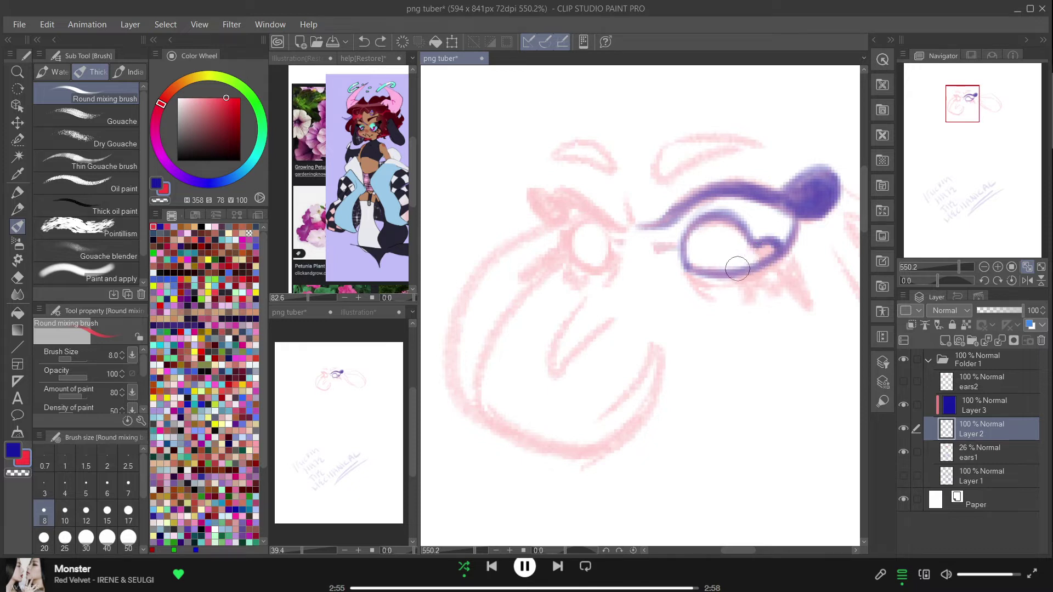
pyautogui.moveTo(697, 263)
pyautogui.mouseDown()
pyautogui.moveTo(718, 233)
pyautogui.moveTo(724, 268)
pyautogui.mouseUp()
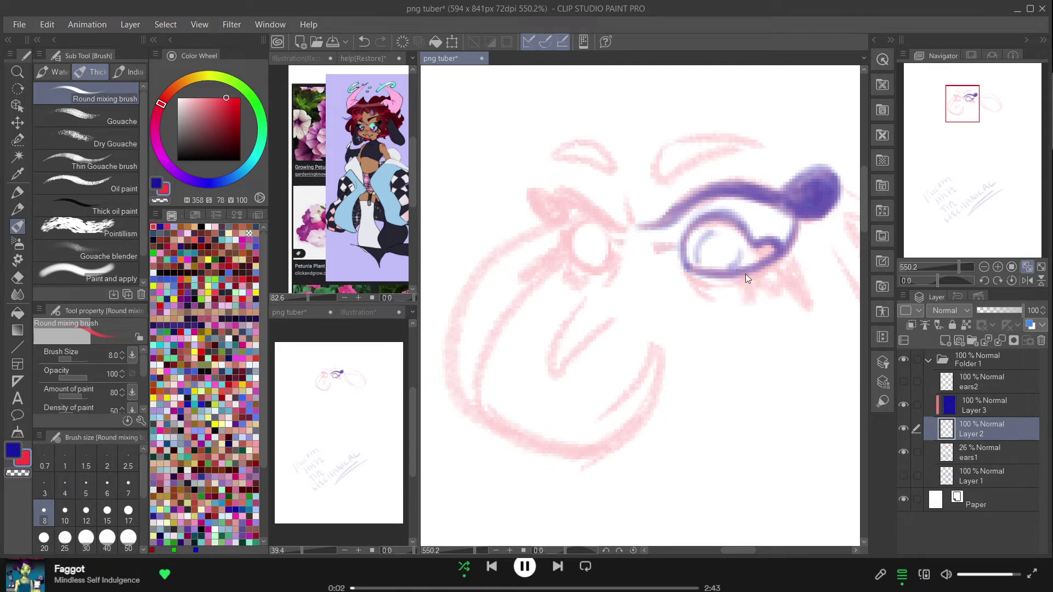
pyautogui.hotkey('ctrl', 'z')
pyautogui.hotkey('ctrl', 'z')
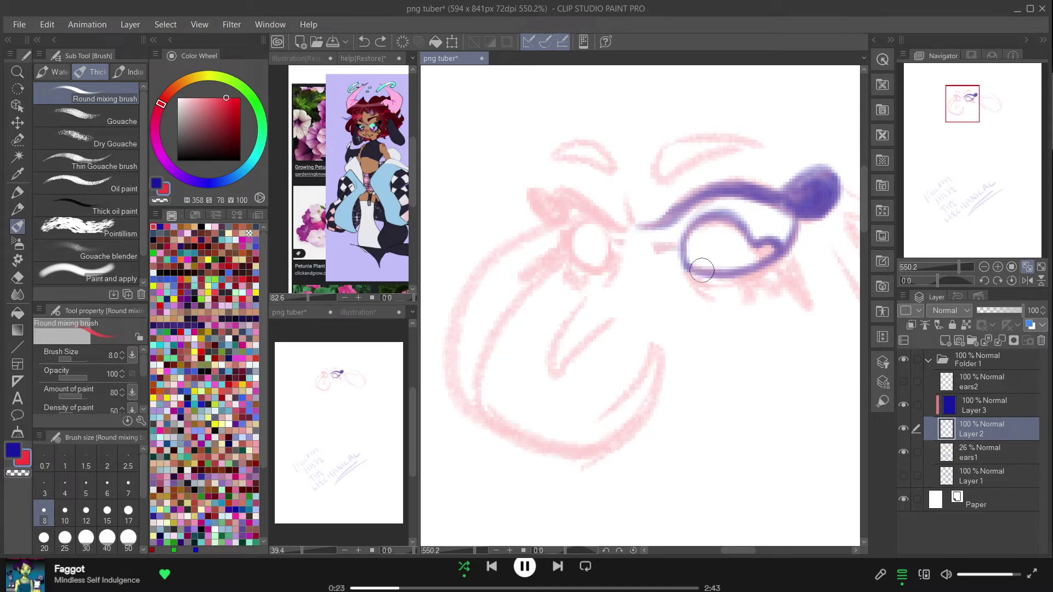
# - Draw the lower lashes under the larger eye and trace both eyebrows over the sketch
pyautogui.moveTo(688, 271)
pyautogui.mouseDown()
pyautogui.moveTo(716, 302)
pyautogui.moveTo(693, 277)
pyautogui.moveTo(727, 286)
pyautogui.mouseUp()
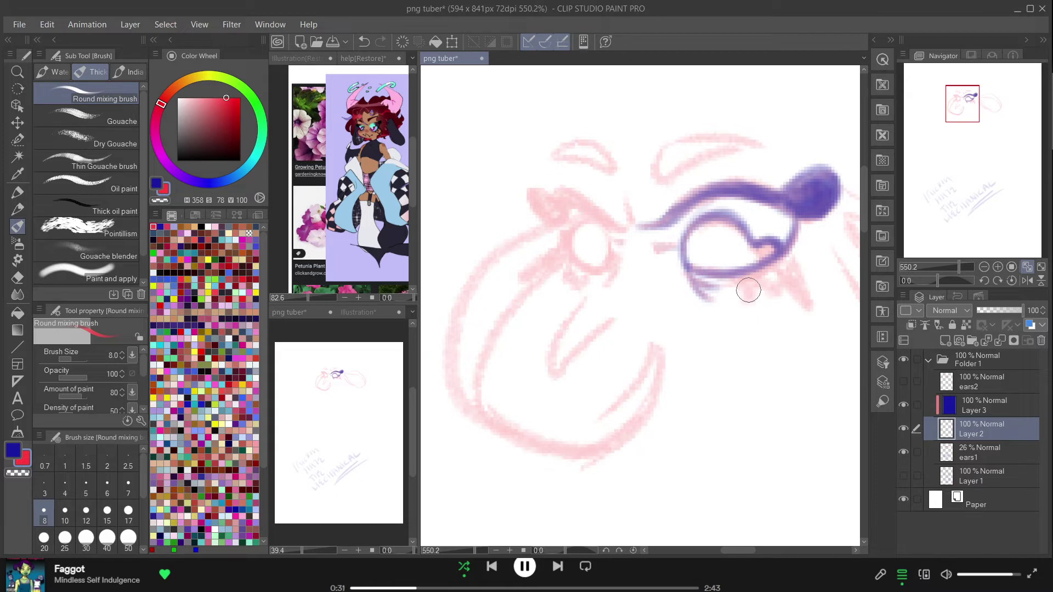
pyautogui.moveTo(747, 277)
pyautogui.mouseDown()
pyautogui.moveTo(778, 274)
pyautogui.moveTo(754, 274)
pyautogui.moveTo(775, 276)
pyautogui.moveTo(780, 257)
pyautogui.moveTo(796, 273)
pyautogui.moveTo(776, 294)
pyautogui.moveTo(808, 269)
pyautogui.moveTo(799, 287)
pyautogui.moveTo(777, 265)
pyautogui.moveTo(798, 286)
pyautogui.moveTo(785, 274)
pyautogui.moveTo(804, 274)
pyautogui.moveTo(788, 250)
pyautogui.moveTo(822, 297)
pyautogui.moveTo(717, 274)
pyautogui.mouseUp()
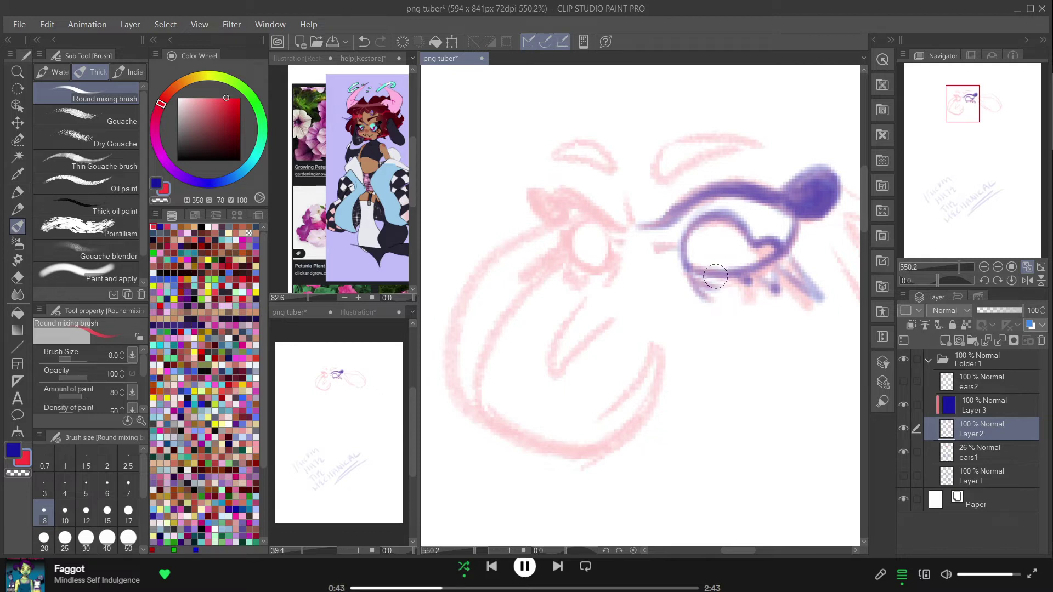
pyautogui.moveTo(665, 146)
pyautogui.mouseDown()
pyautogui.moveTo(663, 180)
pyautogui.moveTo(663, 154)
pyautogui.moveTo(657, 176)
pyautogui.moveTo(742, 155)
pyautogui.mouseUp()
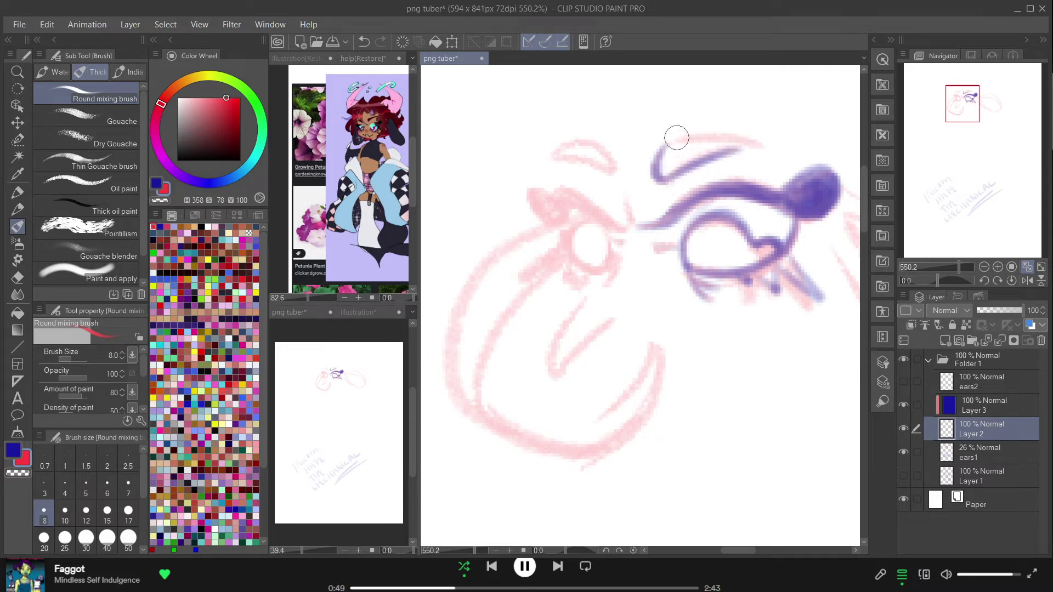
pyautogui.moveTo(660, 148)
pyautogui.mouseDown()
pyautogui.moveTo(747, 145)
pyautogui.moveTo(706, 158)
pyautogui.moveTo(738, 150)
pyautogui.mouseUp()
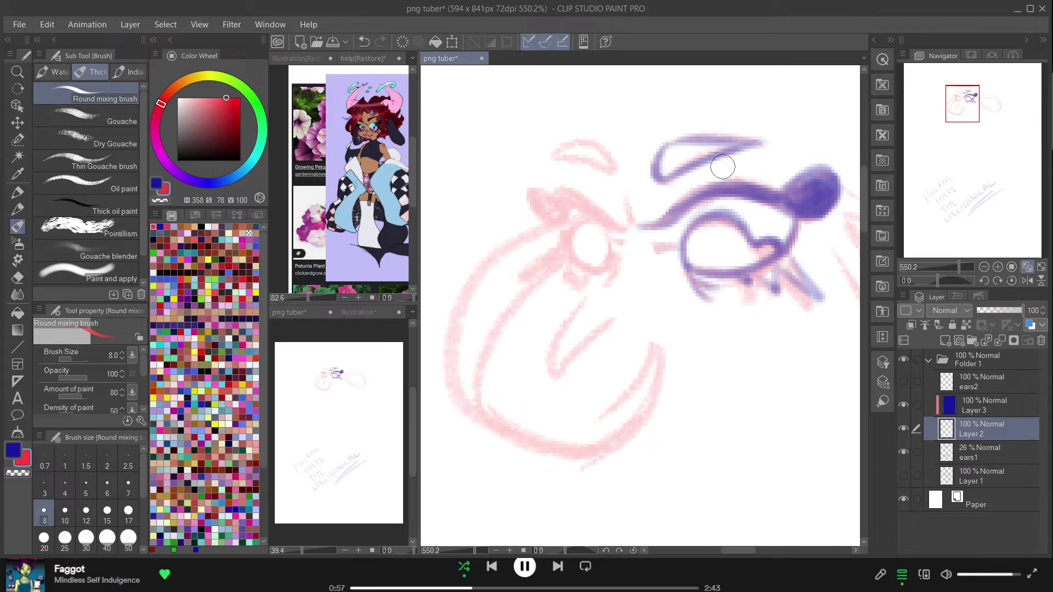
pyautogui.moveTo(590, 144)
pyautogui.mouseDown()
pyautogui.moveTo(606, 170)
pyautogui.moveTo(553, 158)
pyautogui.moveTo(583, 160)
pyautogui.moveTo(550, 141)
pyautogui.moveTo(597, 144)
pyautogui.moveTo(566, 145)
pyautogui.moveTo(589, 142)
pyautogui.moveTo(543, 165)
pyautogui.mouseUp()
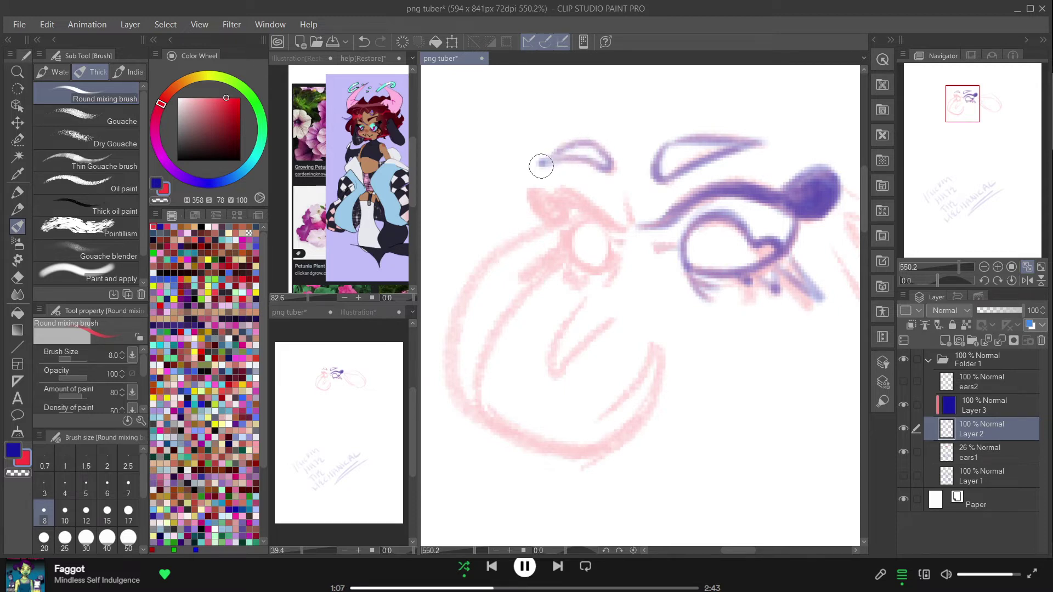
# - Trace the smaller eye with its upper lash line, filled rounded outer end, lower lashes and eye outline
pyautogui.moveTo(557, 204)
pyautogui.mouseDown()
pyautogui.moveTo(589, 207)
pyautogui.moveTo(565, 213)
pyautogui.moveTo(586, 208)
pyautogui.moveTo(563, 225)
pyautogui.moveTo(608, 229)
pyautogui.moveTo(570, 217)
pyautogui.moveTo(573, 197)
pyautogui.moveTo(602, 219)
pyautogui.moveTo(565, 217)
pyautogui.moveTo(603, 221)
pyautogui.moveTo(569, 213)
pyautogui.moveTo(593, 209)
pyautogui.moveTo(619, 221)
pyautogui.moveTo(601, 223)
pyautogui.moveTo(619, 227)
pyautogui.moveTo(571, 197)
pyautogui.moveTo(554, 201)
pyautogui.moveTo(560, 220)
pyautogui.moveTo(536, 200)
pyautogui.moveTo(556, 201)
pyautogui.moveTo(535, 204)
pyautogui.moveTo(549, 219)
pyautogui.moveTo(545, 202)
pyautogui.moveTo(555, 207)
pyautogui.moveTo(561, 220)
pyautogui.moveTo(562, 200)
pyautogui.moveTo(567, 223)
pyautogui.moveTo(545, 198)
pyautogui.moveTo(584, 270)
pyautogui.moveTo(571, 259)
pyautogui.moveTo(557, 222)
pyautogui.moveTo(582, 260)
pyautogui.moveTo(571, 242)
pyautogui.moveTo(604, 269)
pyautogui.moveTo(617, 262)
pyautogui.moveTo(579, 271)
pyautogui.moveTo(603, 274)
pyautogui.mouseUp()
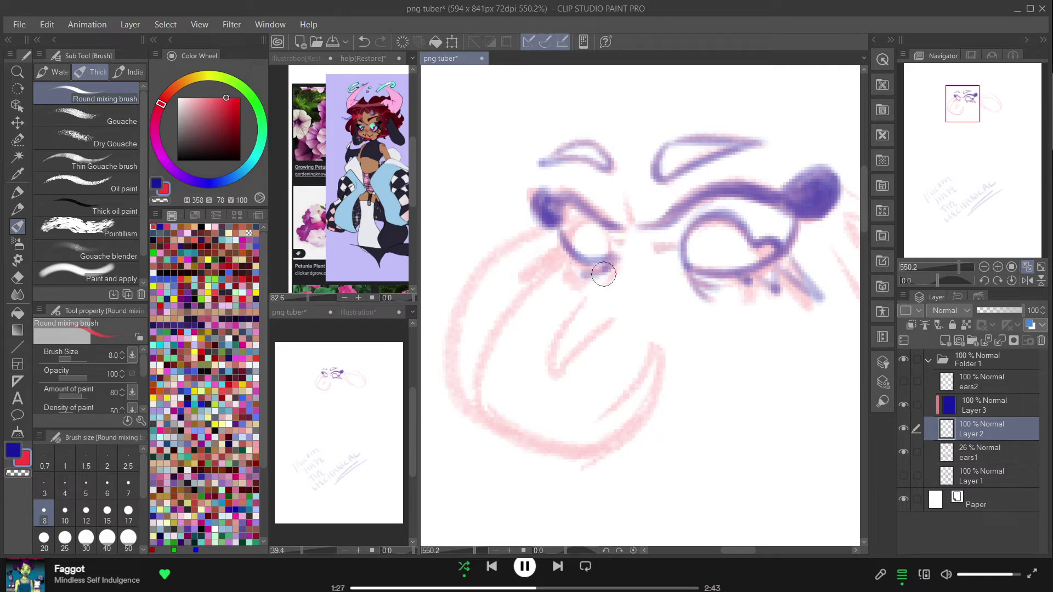
pyautogui.moveTo(540, 253)
pyautogui.mouseDown()
pyautogui.moveTo(558, 241)
pyautogui.moveTo(523, 276)
pyautogui.moveTo(567, 260)
pyautogui.moveTo(569, 271)
pyautogui.moveTo(593, 263)
pyautogui.moveTo(597, 272)
pyautogui.moveTo(558, 266)
pyautogui.moveTo(562, 257)
pyautogui.moveTo(551, 277)
pyautogui.moveTo(578, 269)
pyautogui.mouseUp()
pyautogui.hotkey('ctrl', 'z')
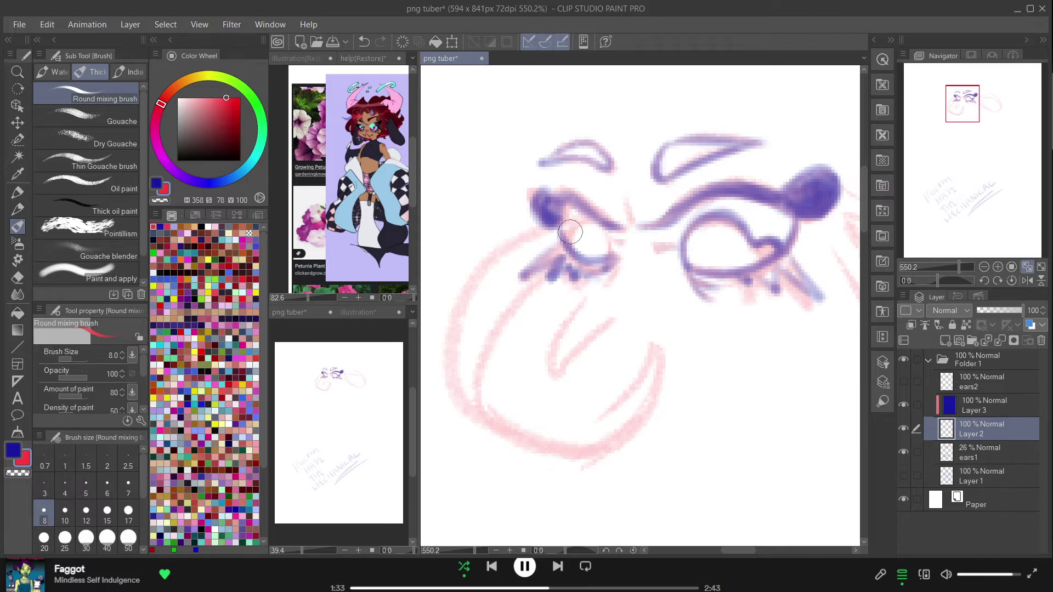
pyautogui.moveTo(569, 229)
pyautogui.mouseDown()
pyautogui.moveTo(605, 230)
pyautogui.moveTo(594, 222)
pyautogui.moveTo(606, 251)
pyautogui.moveTo(565, 230)
pyautogui.moveTo(565, 239)
pyautogui.moveTo(573, 229)
pyautogui.moveTo(560, 241)
pyautogui.moveTo(588, 215)
pyautogui.moveTo(572, 228)
pyautogui.moveTo(614, 236)
pyautogui.moveTo(609, 230)
pyautogui.moveTo(615, 242)
pyautogui.moveTo(560, 267)
pyautogui.moveTo(584, 272)
pyautogui.mouseUp()
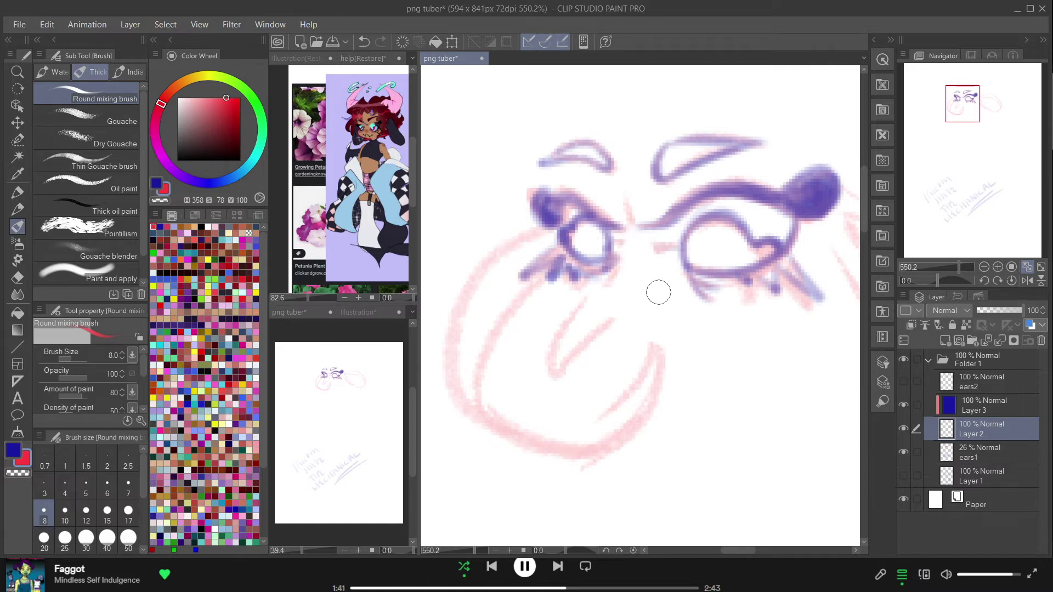
# - Make Layer 1 with the head and body lines visible again
pyautogui.click(904, 474)
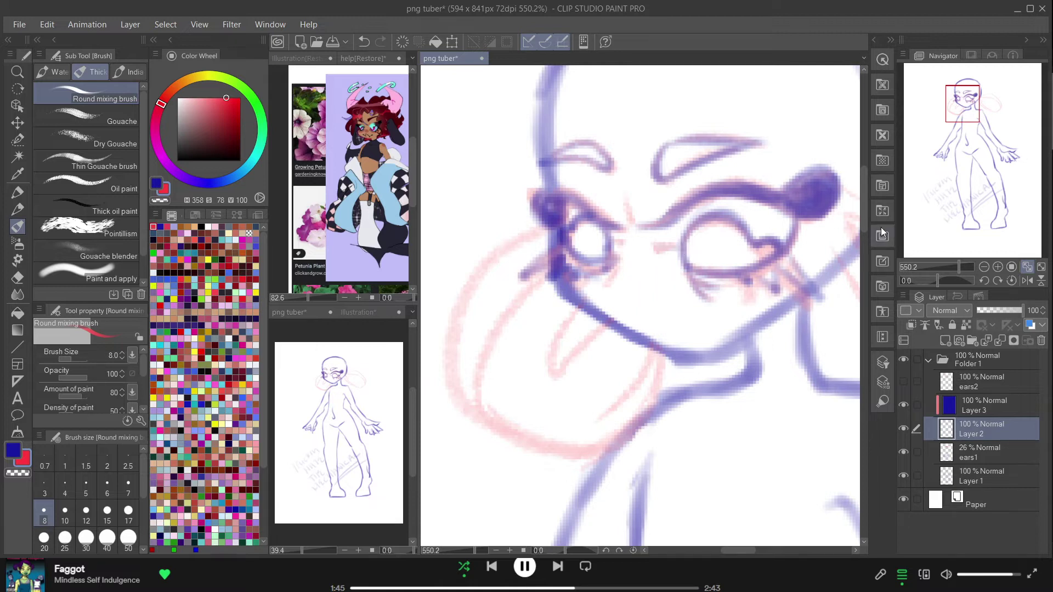
pyautogui.moveTo(955, 265); pyautogui.dragTo(953, 266)
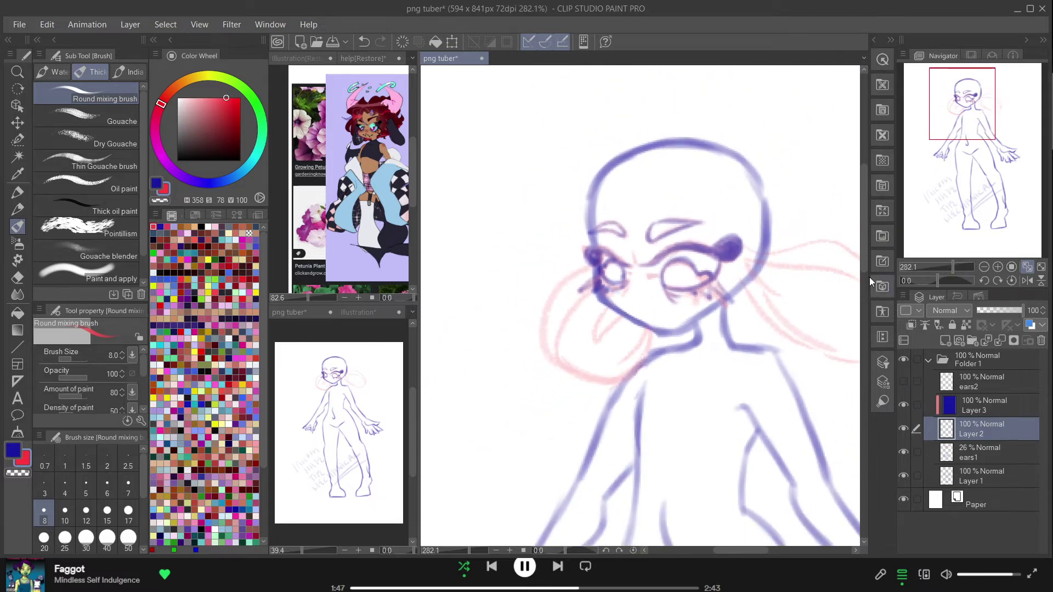
pyautogui.press('k')
pyautogui.moveTo(705, 282); pyautogui.dragTo(707, 274)
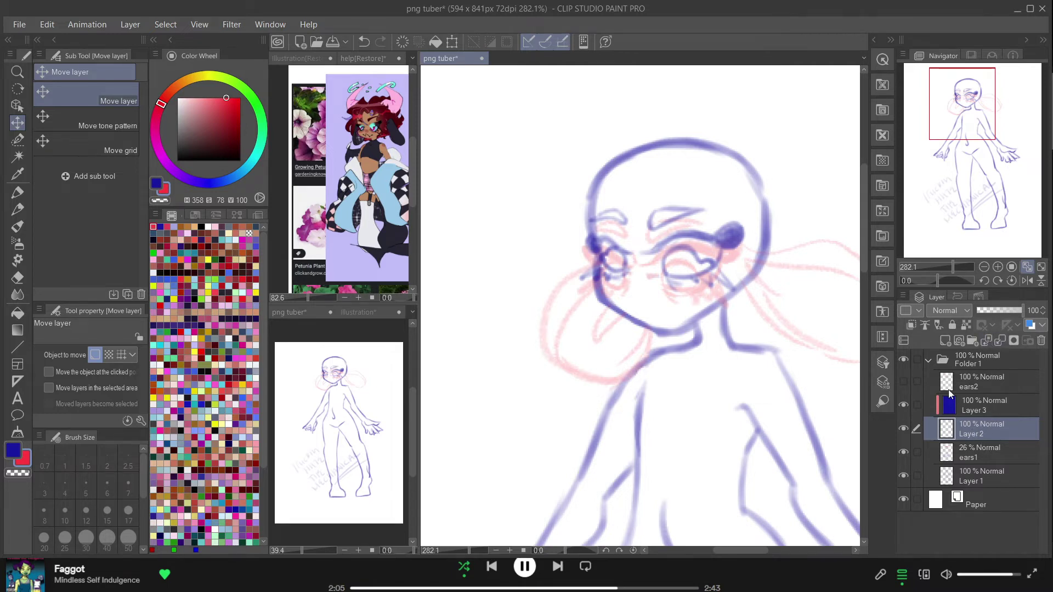
pyautogui.moveTo(954, 115); pyautogui.dragTo(968, 134)
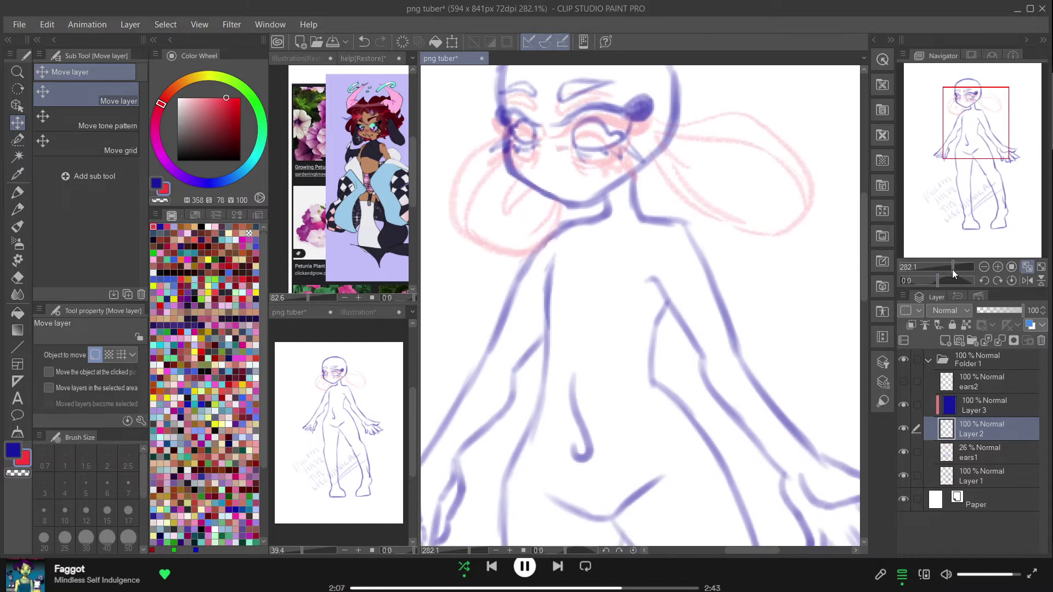
pyautogui.moveTo(953, 263); pyautogui.dragTo(957, 264)
pyautogui.moveTo(984, 114); pyautogui.dragTo(994, 92)
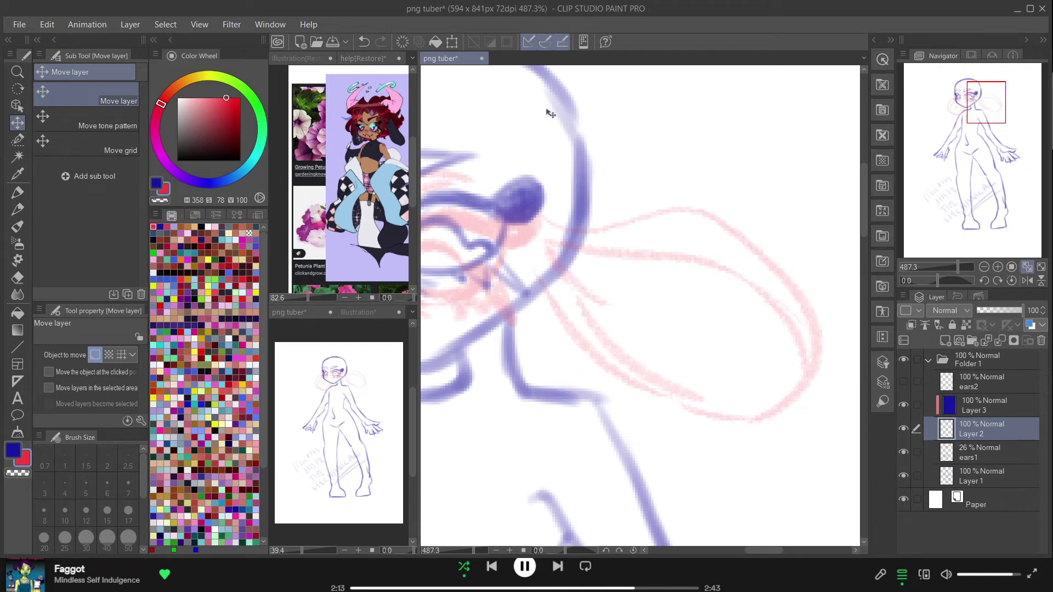
pyautogui.press('b')
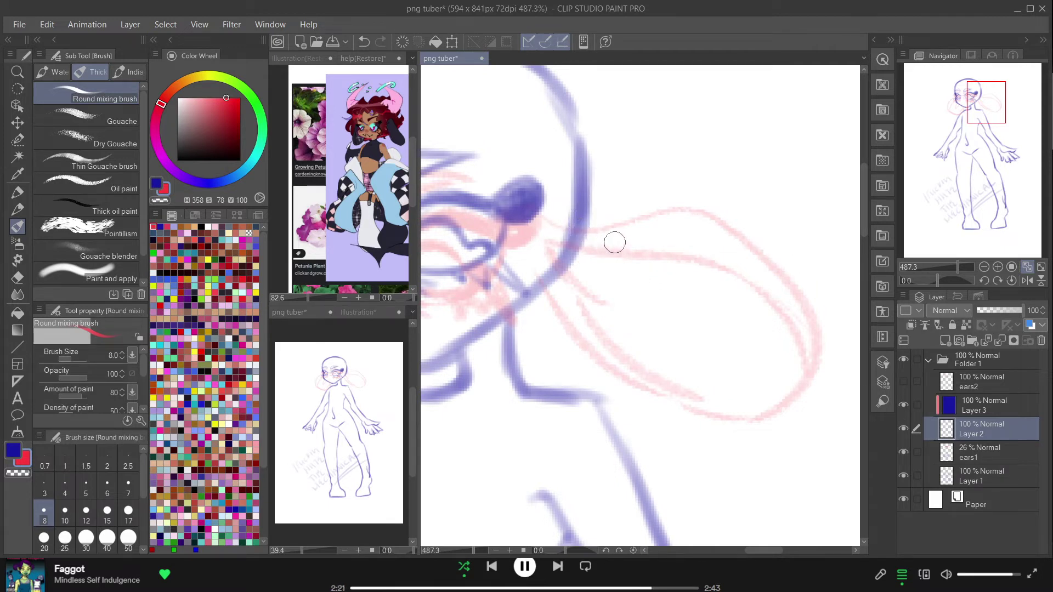
pyautogui.hotkey('ctrl', 'z')
# - Trace the outer contour and inner fold lines of the long ear on the right side of the head
pyautogui.moveTo(564, 227)
pyautogui.mouseDown()
pyautogui.moveTo(612, 229)
pyautogui.moveTo(576, 233)
pyautogui.moveTo(664, 210)
pyautogui.moveTo(617, 228)
pyautogui.moveTo(685, 209)
pyautogui.moveTo(627, 223)
pyautogui.moveTo(715, 213)
pyautogui.moveTo(661, 218)
pyautogui.moveTo(762, 245)
pyautogui.moveTo(702, 216)
pyautogui.moveTo(755, 249)
pyautogui.moveTo(712, 216)
pyautogui.moveTo(809, 314)
pyautogui.moveTo(803, 374)
pyautogui.moveTo(804, 352)
pyautogui.mouseUp()
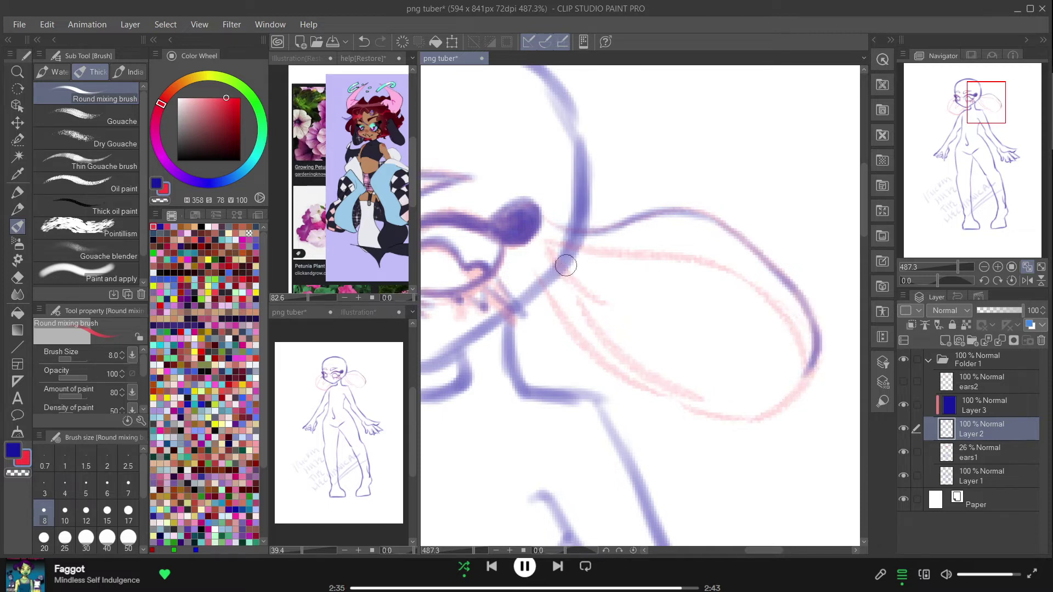
pyautogui.moveTo(567, 270)
pyautogui.mouseDown()
pyautogui.moveTo(602, 285)
pyautogui.moveTo(564, 265)
pyautogui.moveTo(547, 234)
pyautogui.moveTo(561, 248)
pyautogui.moveTo(663, 260)
pyautogui.moveTo(614, 260)
pyautogui.moveTo(714, 268)
pyautogui.moveTo(666, 261)
pyautogui.moveTo(757, 298)
pyautogui.moveTo(744, 283)
pyautogui.moveTo(800, 340)
pyautogui.moveTo(793, 336)
pyautogui.moveTo(802, 366)
pyautogui.moveTo(790, 326)
pyautogui.moveTo(788, 397)
pyautogui.moveTo(803, 384)
pyautogui.moveTo(801, 373)
pyautogui.moveTo(785, 405)
pyautogui.mouseUp()
pyautogui.moveTo(700, 405)
pyautogui.mouseDown()
pyautogui.moveTo(767, 411)
pyautogui.moveTo(704, 409)
pyautogui.moveTo(732, 416)
pyautogui.moveTo(783, 404)
pyautogui.moveTo(804, 372)
pyautogui.mouseUp()
pyautogui.moveTo(541, 283)
pyautogui.mouseDown()
pyautogui.moveTo(571, 336)
pyautogui.moveTo(689, 409)
pyautogui.moveTo(680, 408)
pyautogui.mouseUp()
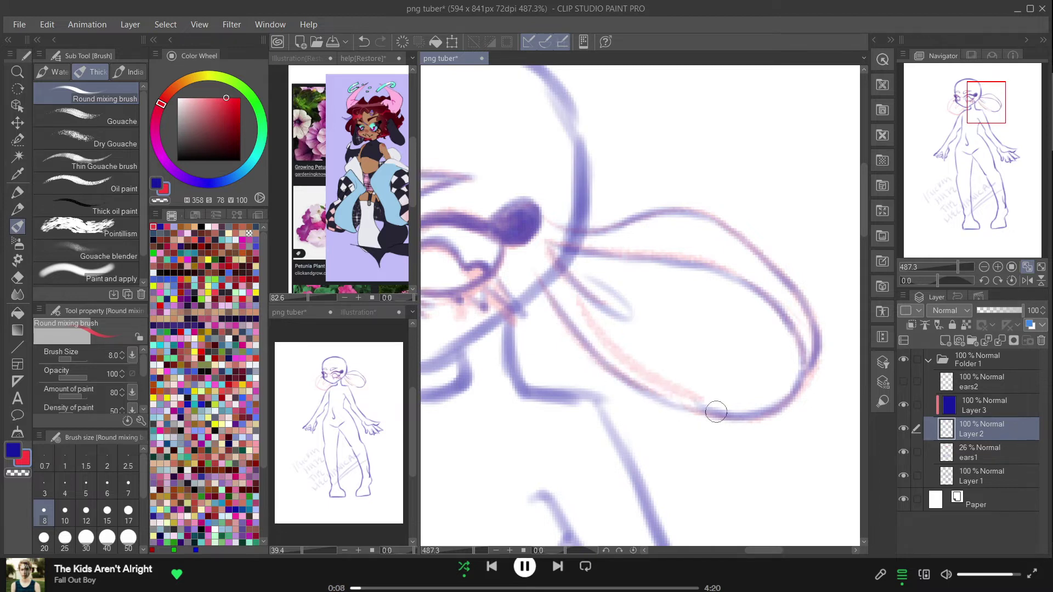
pyautogui.moveTo(546, 251)
pyautogui.mouseDown()
pyautogui.moveTo(588, 332)
pyautogui.moveTo(551, 268)
pyautogui.moveTo(590, 328)
pyautogui.moveTo(716, 403)
pyautogui.mouseUp()
pyautogui.hotkey('ctrl', 'z')
# - Trace the rounded outer contour of the ear on the left side of the head down to the shoulder
pyautogui.moveTo(985, 103); pyautogui.dragTo(959, 109)
pyautogui.moveTo(609, 177)
pyautogui.mouseDown()
pyautogui.moveTo(543, 221)
pyautogui.moveTo(575, 196)
pyautogui.moveTo(526, 254)
pyautogui.moveTo(538, 229)
pyautogui.moveTo(531, 329)
pyautogui.mouseUp()
pyautogui.moveTo(522, 252)
pyautogui.mouseDown()
pyautogui.moveTo(524, 330)
pyautogui.moveTo(592, 373)
pyautogui.mouseUp()
pyautogui.moveTo(519, 317); pyautogui.dragTo(609, 378)
pyautogui.moveTo(537, 345)
pyautogui.mouseDown()
pyautogui.moveTo(636, 386)
pyautogui.moveTo(684, 369)
pyautogui.moveTo(713, 285)
pyautogui.moveTo(682, 367)
pyautogui.mouseUp()
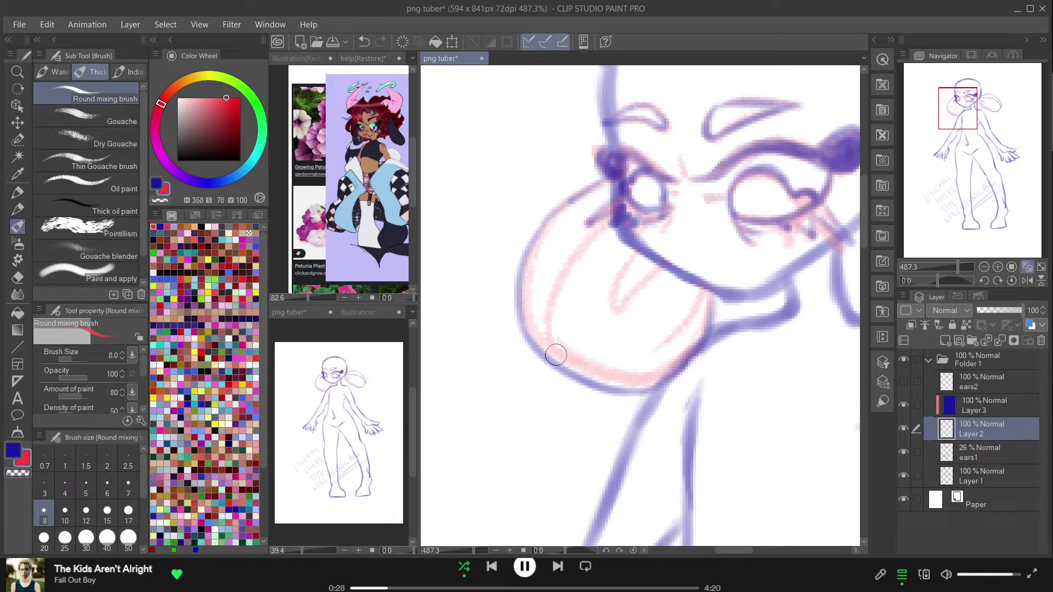
# - Trace the left ear's inner edge, the pointed fold below the jaw, and the short curve near the neck
pyautogui.moveTo(546, 358); pyautogui.dragTo(544, 299)
pyautogui.moveTo(545, 355)
pyautogui.mouseDown()
pyautogui.moveTo(586, 256)
pyautogui.moveTo(557, 285)
pyautogui.moveTo(598, 239)
pyautogui.mouseUp()
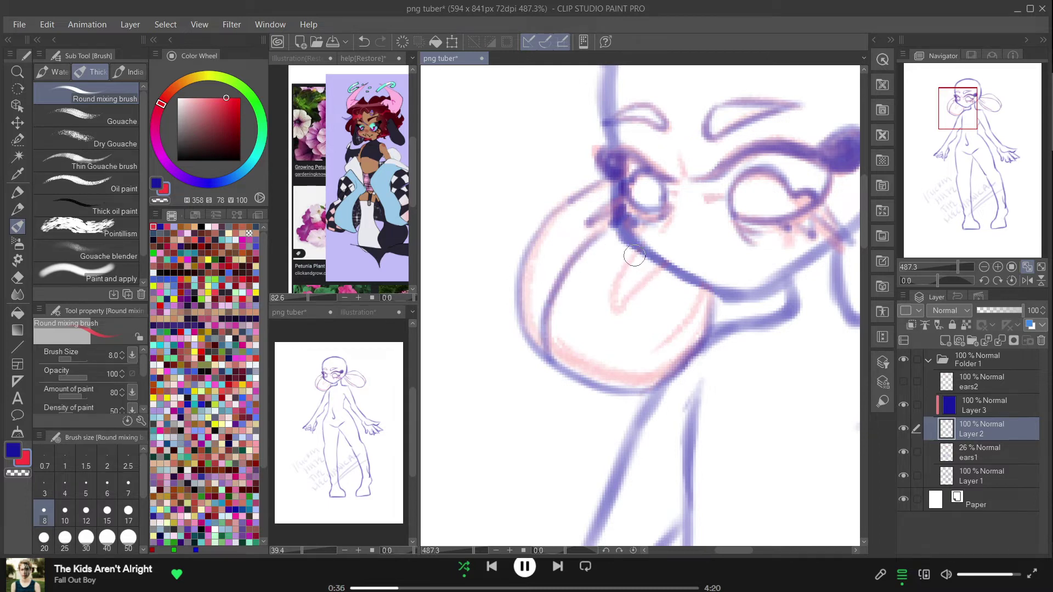
pyautogui.moveTo(640, 244)
pyautogui.mouseDown()
pyautogui.moveTo(618, 309)
pyautogui.moveTo(645, 278)
pyautogui.moveTo(621, 308)
pyautogui.mouseUp()
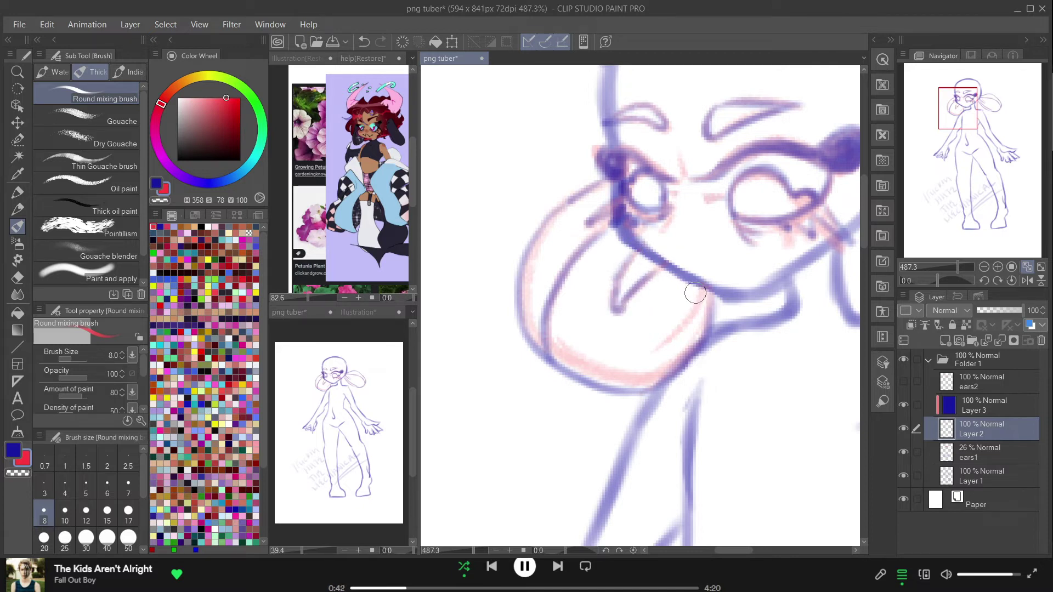
pyautogui.moveTo(700, 287)
pyautogui.mouseDown()
pyautogui.moveTo(668, 344)
pyautogui.moveTo(689, 312)
pyautogui.moveTo(653, 344)
pyautogui.mouseUp()
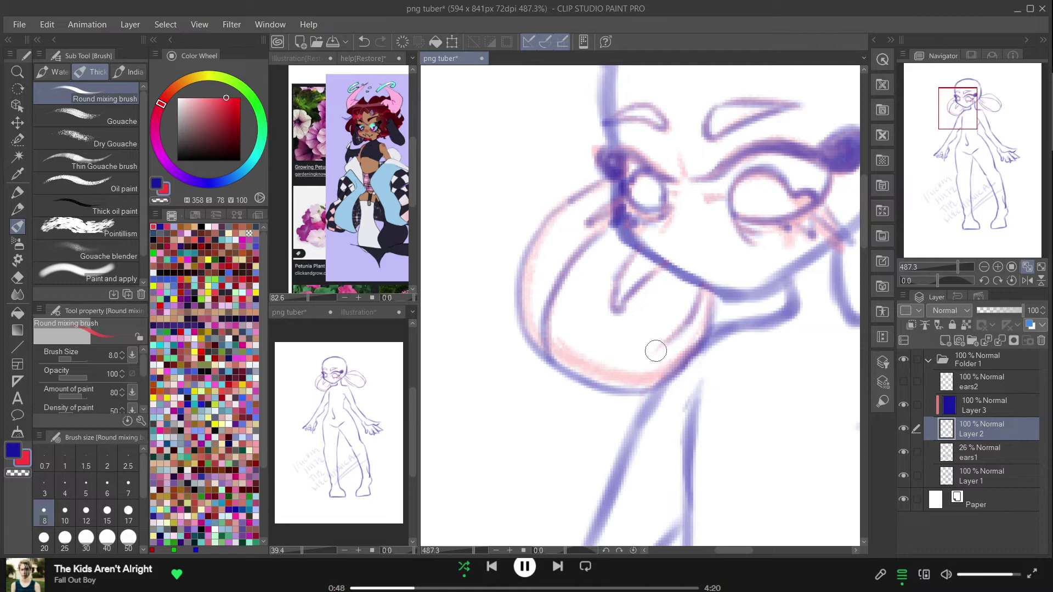
# - Clear the rough sketch and handwriting from the ears1 layer and reselect Layer 2
pyautogui.click(963, 457)
pyautogui.press('Delete')
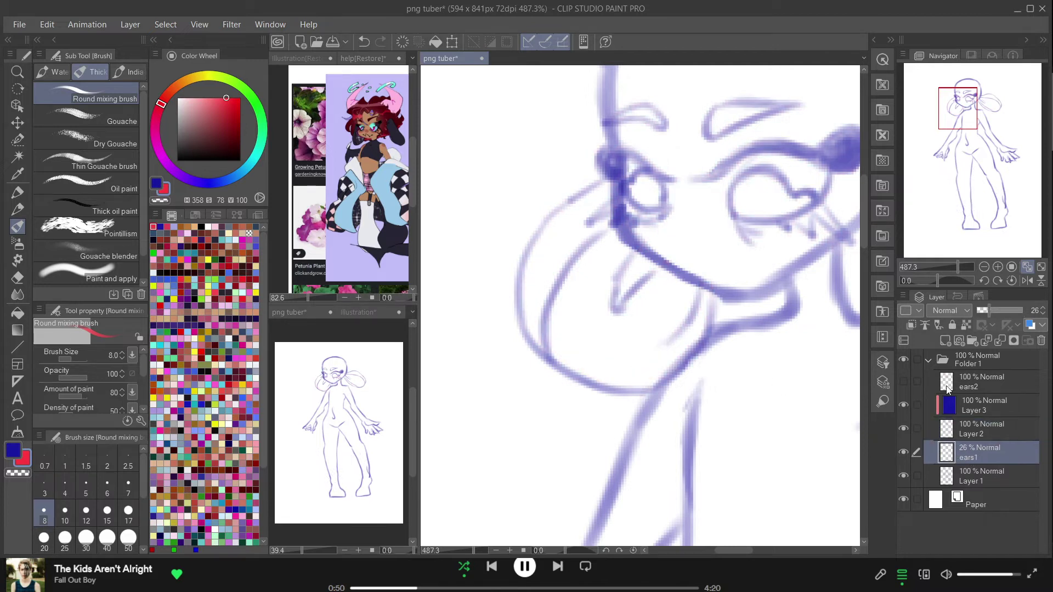
pyautogui.click(985, 428)
# - Move the traced face and ears slightly upward and transfer them from Layer 2 to the ears1 layer below
pyautogui.moveTo(958, 266); pyautogui.dragTo(953, 267)
pyautogui.moveTo(961, 131); pyautogui.dragTo(980, 132)
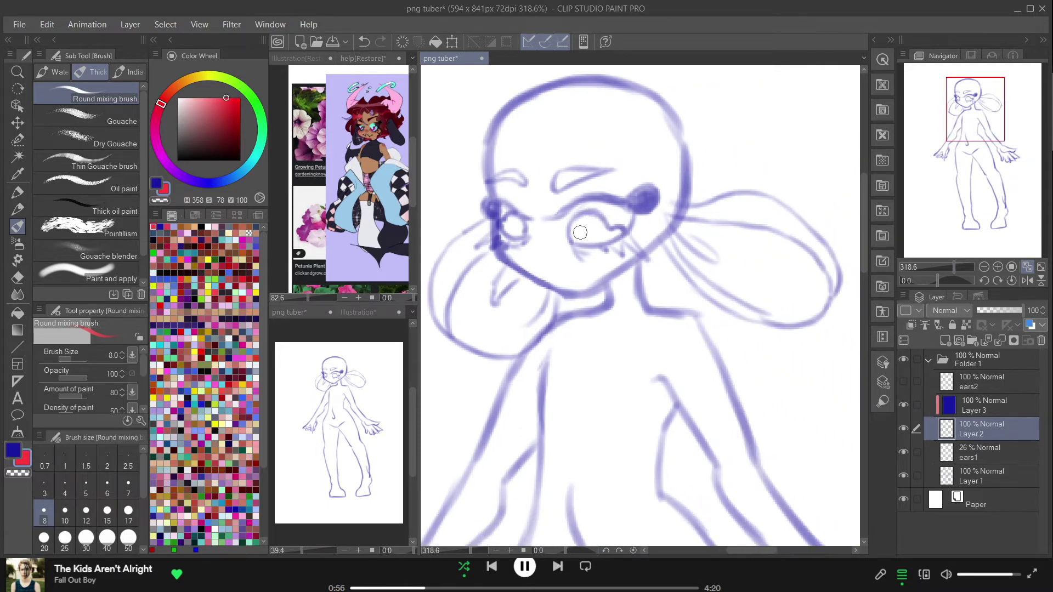
pyautogui.press('k')
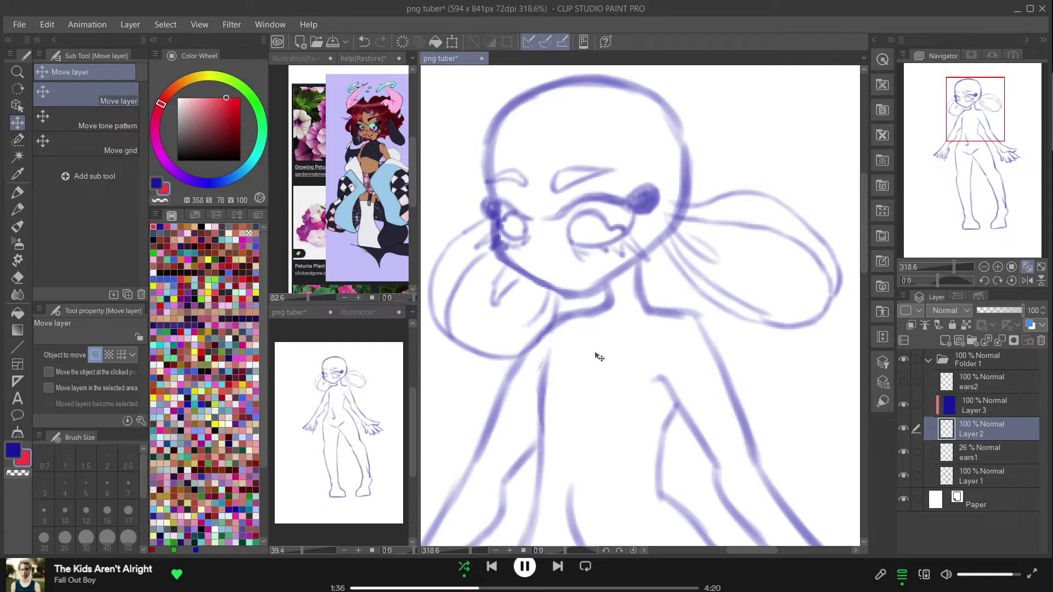
pyautogui.moveTo(630, 248); pyautogui.dragTo(630, 242)
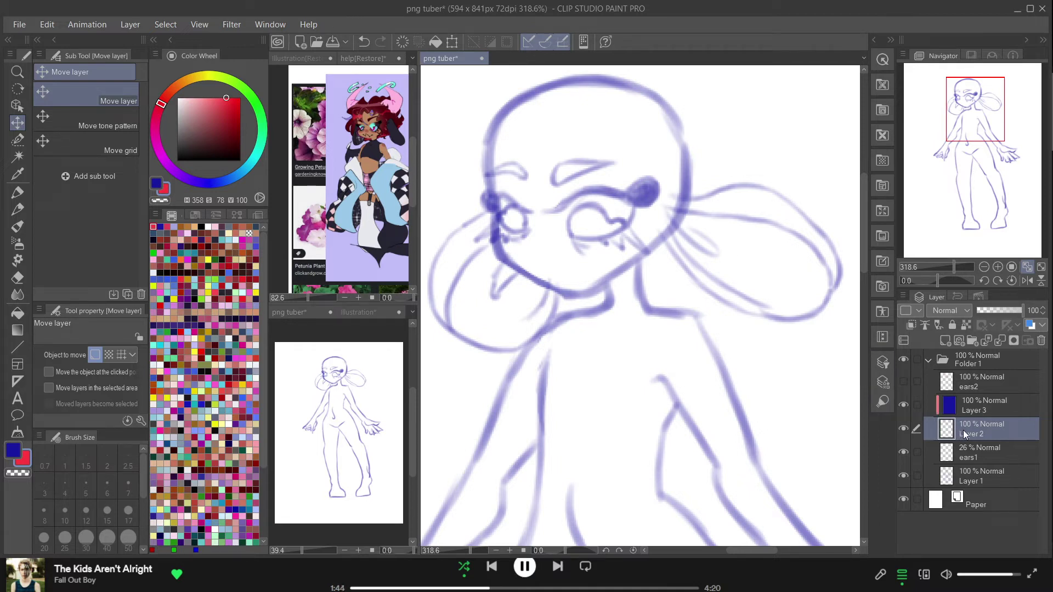
pyautogui.click(985, 342)
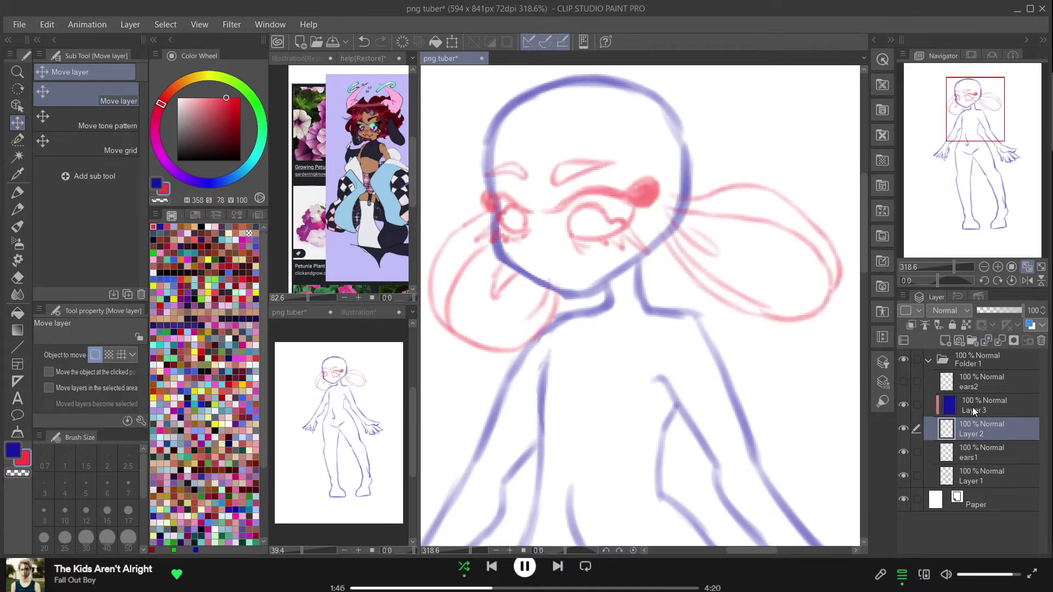
# - Place the ears2 layer between Layer 2 and ears1, hide ears1, and show ears2
pyautogui.click(967, 381)
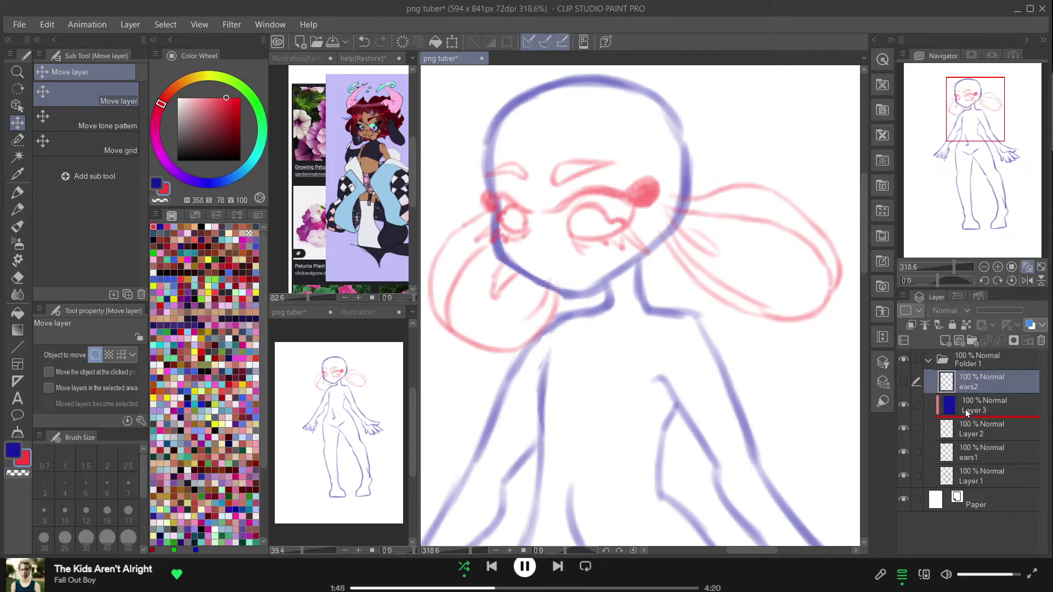
pyautogui.moveTo(963, 436); pyautogui.dragTo(963, 436)
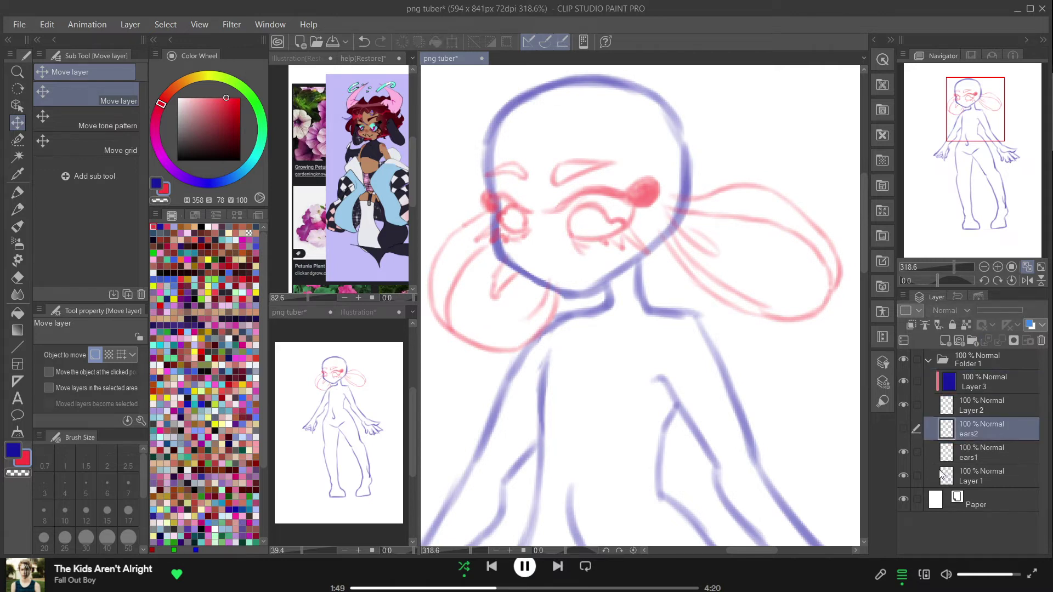
pyautogui.click(906, 450)
pyautogui.click(902, 429)
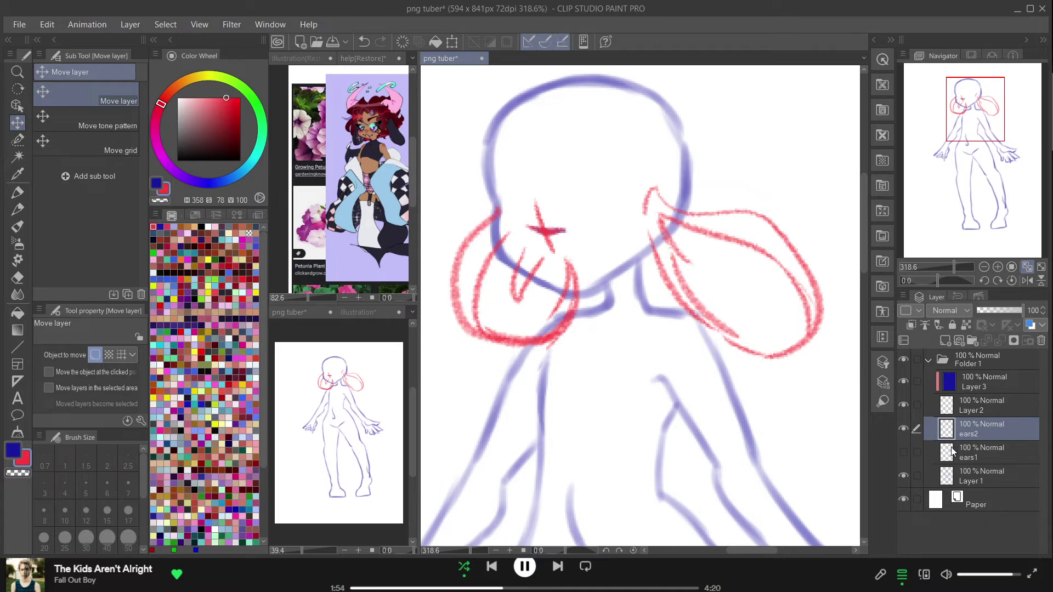
# - Show ears1 as a reference and move the ears2 sketch slightly upward to line up with its eyes and ears
pyautogui.click(903, 451)
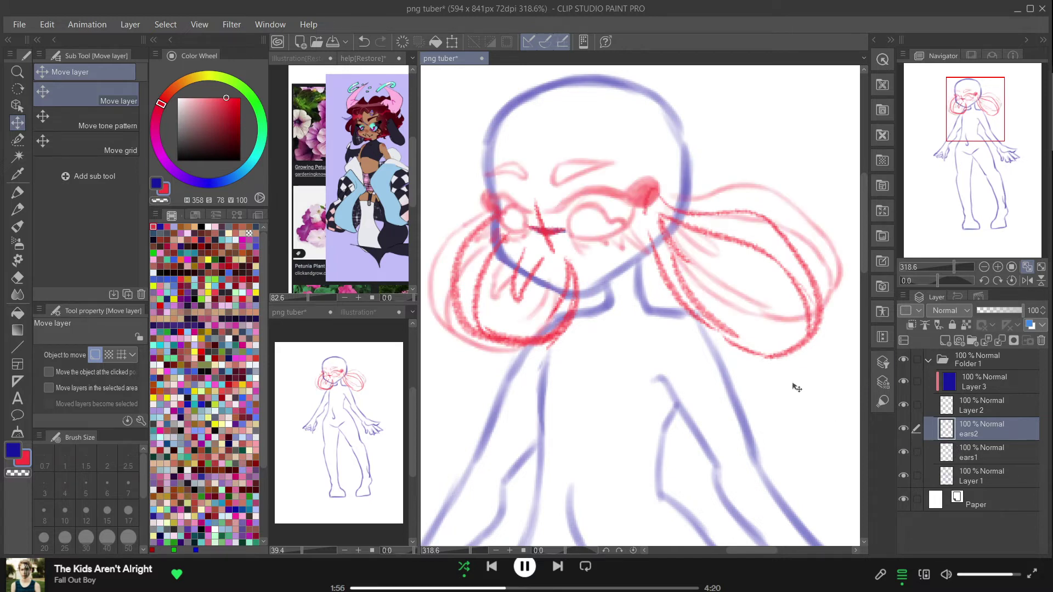
pyautogui.moveTo(767, 344); pyautogui.dragTo(772, 319)
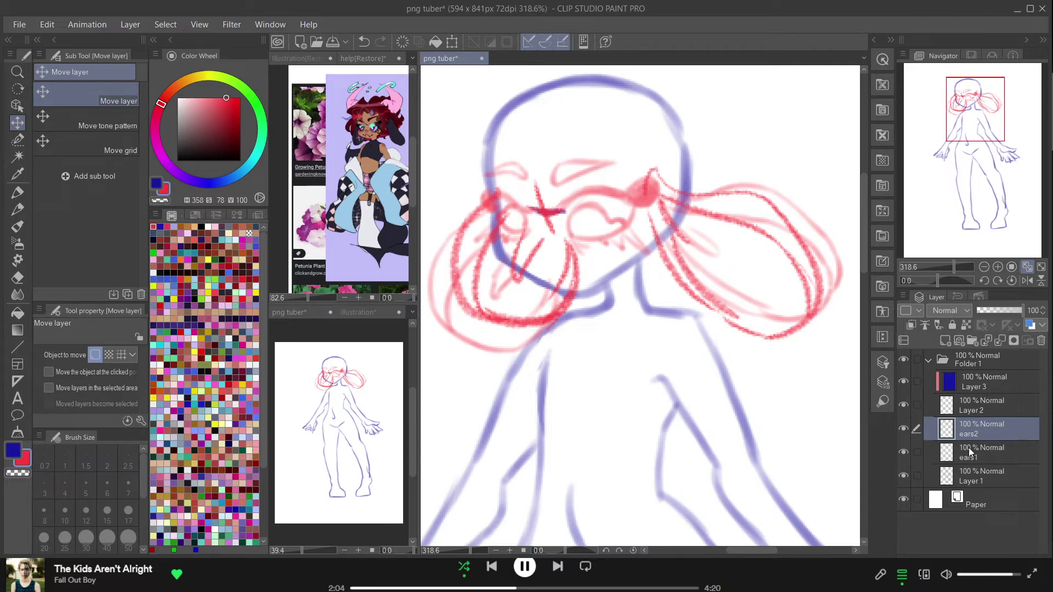
pyautogui.moveTo(967, 433); pyautogui.dragTo(964, 400)
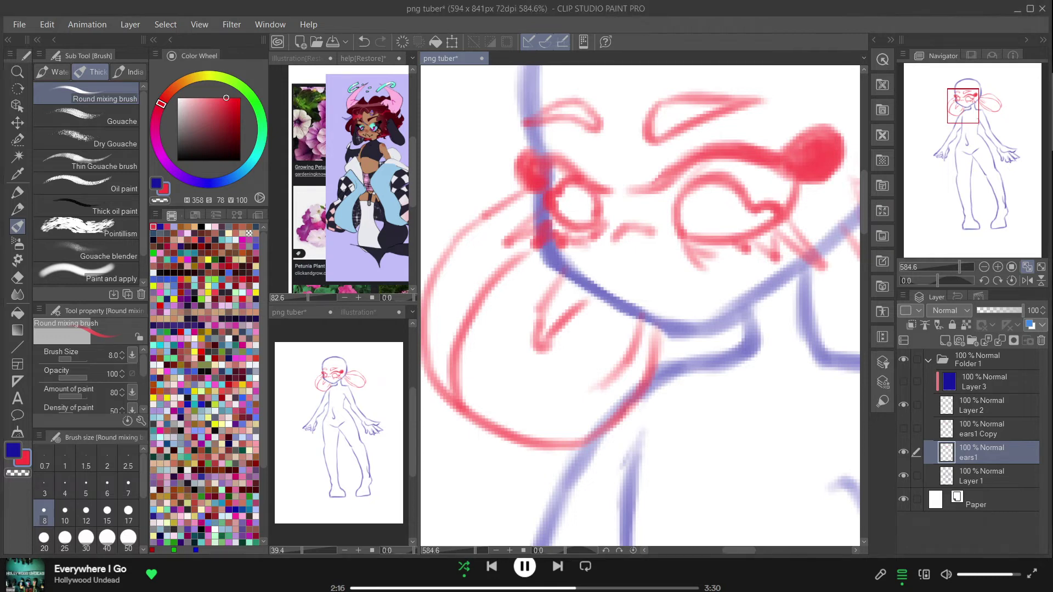
# - Redraw the small nose between the eyes on the ears1 layer as a sharper pointed arch
pyautogui.moveTo(617, 243)
pyautogui.mouseDown()
pyautogui.moveTo(625, 225)
pyautogui.moveTo(652, 234)
pyautogui.moveTo(641, 227)
pyautogui.moveTo(653, 247)
pyautogui.mouseUp()
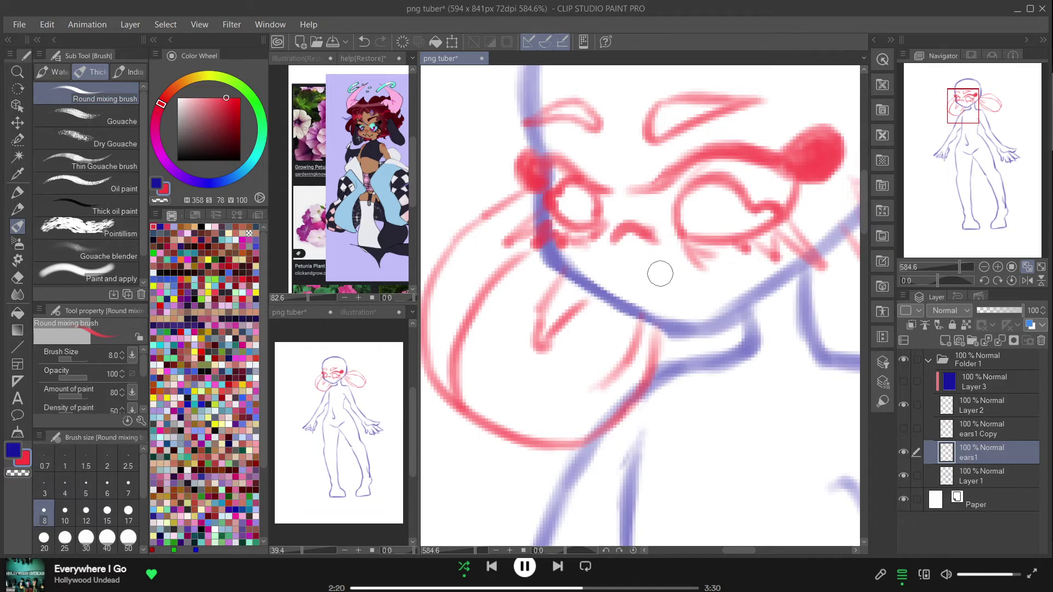
pyautogui.press('[')
pyautogui.press('[')
pyautogui.press('[')
pyautogui.press('[')
pyautogui.press('[')
pyautogui.press('[')
pyautogui.press('[')
pyautogui.press('[')
pyautogui.press('[')
pyautogui.press('[')
pyautogui.press('[')
pyautogui.moveTo(627, 238)
pyautogui.mouseDown()
pyautogui.moveTo(664, 237)
pyautogui.moveTo(630, 217)
pyautogui.moveTo(605, 242)
pyautogui.moveTo(642, 228)
pyautogui.moveTo(621, 246)
pyautogui.moveTo(653, 253)
pyautogui.moveTo(615, 242)
pyautogui.moveTo(640, 252)
pyautogui.moveTo(624, 222)
pyautogui.moveTo(657, 204)
pyautogui.moveTo(650, 242)
pyautogui.moveTo(621, 246)
pyautogui.mouseUp()
pyautogui.hotkey('ctrl', 'z')
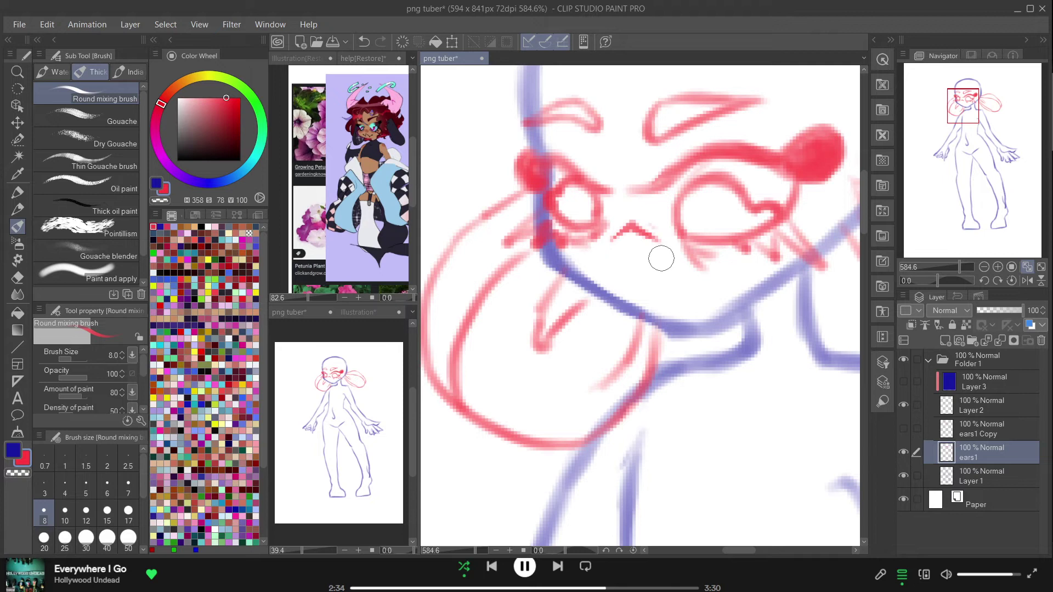
# - Compare the ears1 and ears1 Copy drawings by alternating their visibility, leaving ears1 Copy shown
pyautogui.click(903, 428)
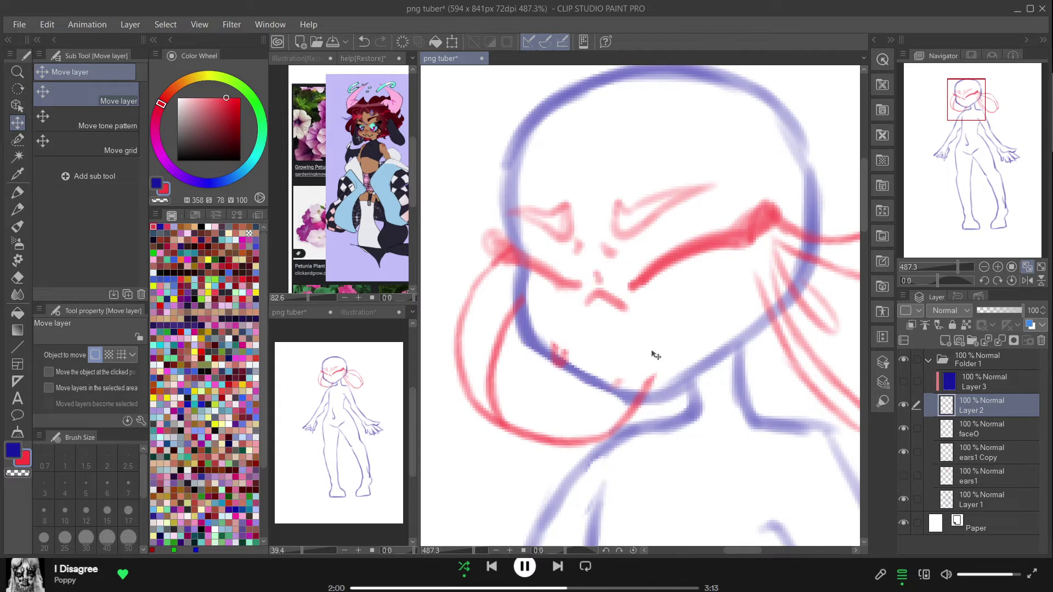
pyautogui.click(950, 455)
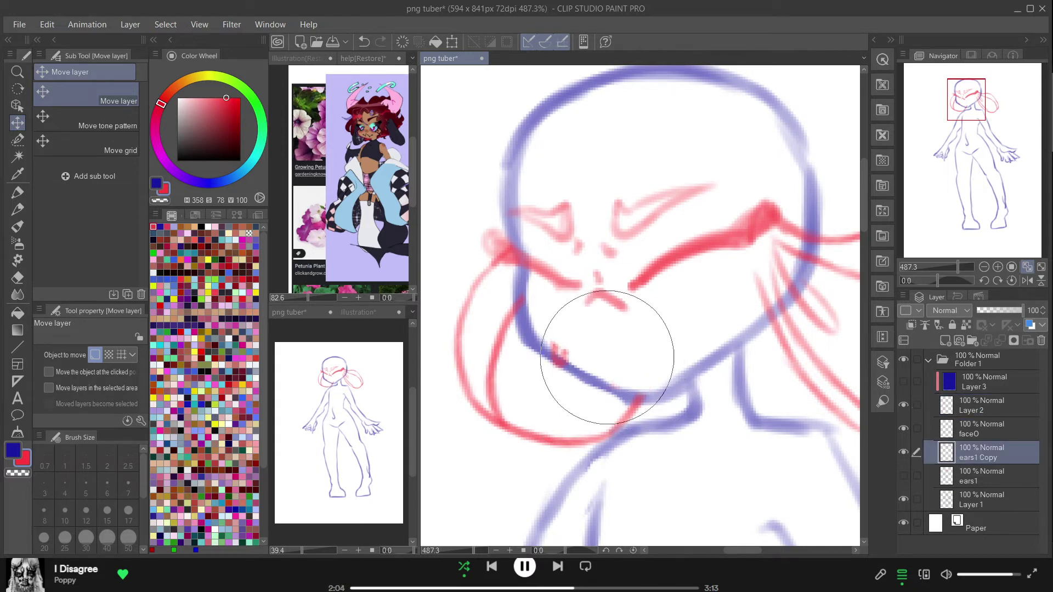
pyautogui.click(902, 475)
pyautogui.click(903, 451)
pyautogui.click(963, 477)
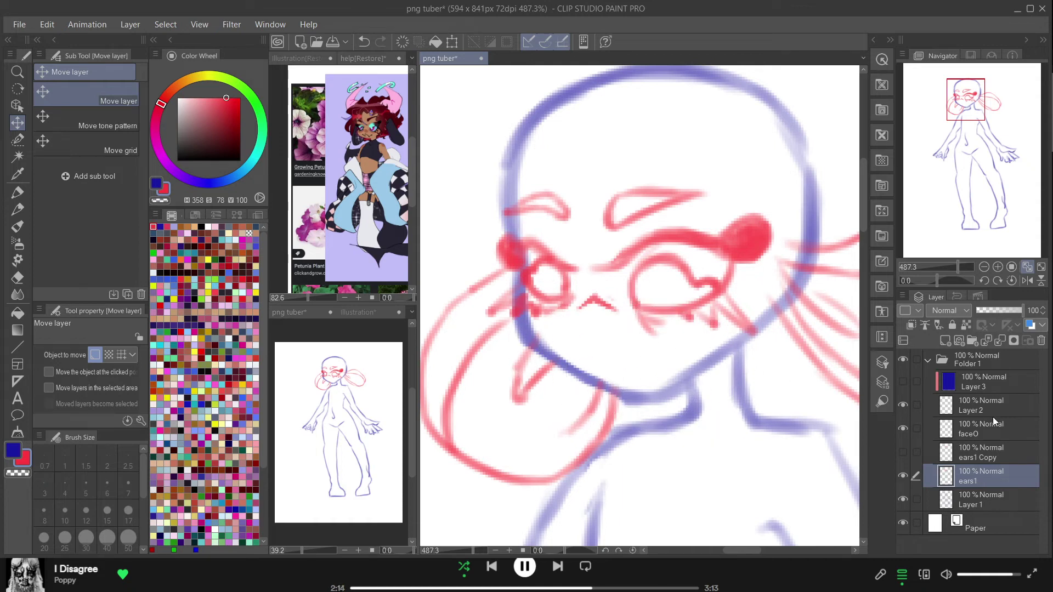
pyautogui.click(903, 475)
pyautogui.click(903, 452)
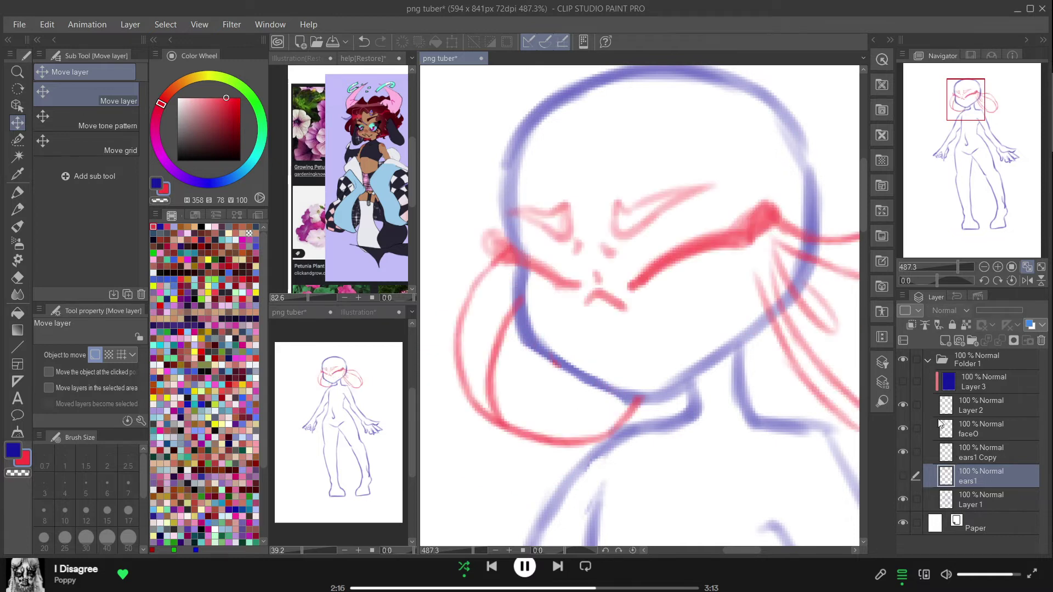
# - Sketch the arched outline of an open mouth below the nose on Layer 2
pyautogui.click(980, 410)
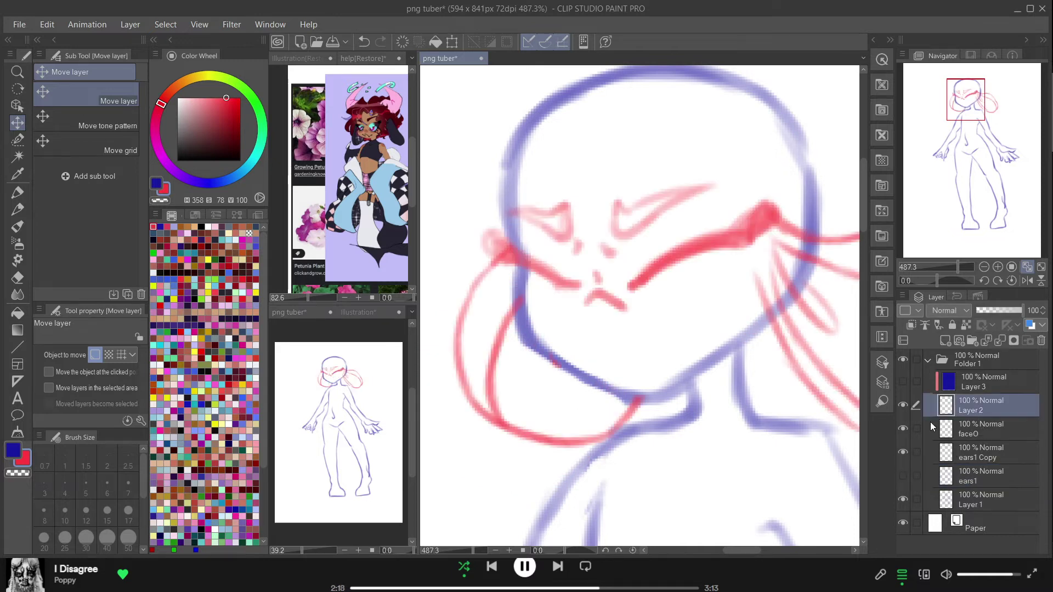
pyautogui.press('b')
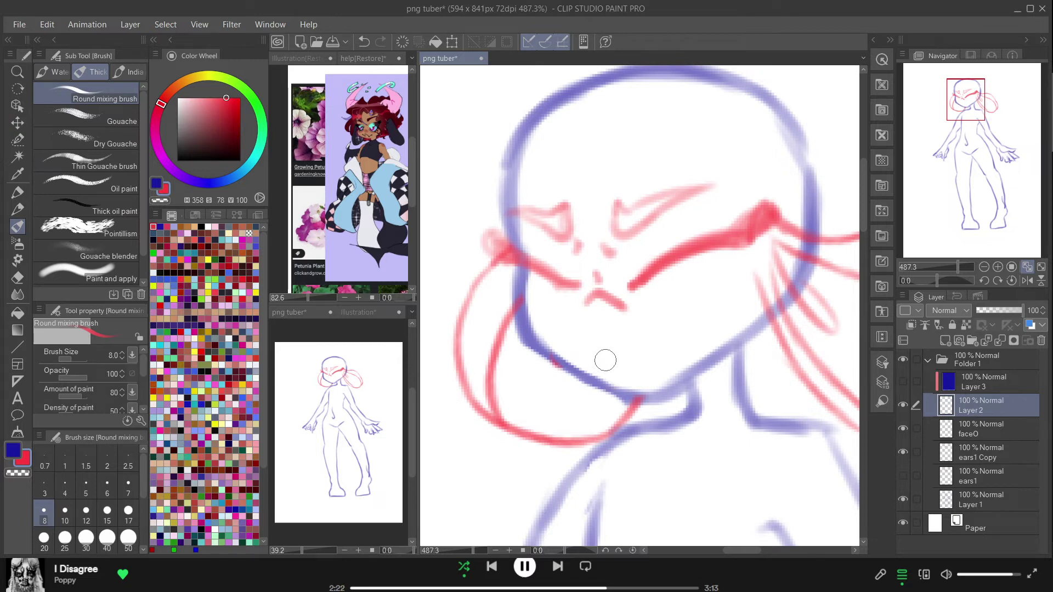
pyautogui.moveTo(591, 357)
pyautogui.mouseDown()
pyautogui.moveTo(660, 353)
pyautogui.moveTo(665, 364)
pyautogui.moveTo(646, 378)
pyautogui.moveTo(596, 359)
pyautogui.moveTo(612, 380)
pyautogui.mouseUp()
pyautogui.hotkey('ctrl', 'z')
pyautogui.hotkey('ctrl', 'z')
pyautogui.hotkey('ctrl', 'z')
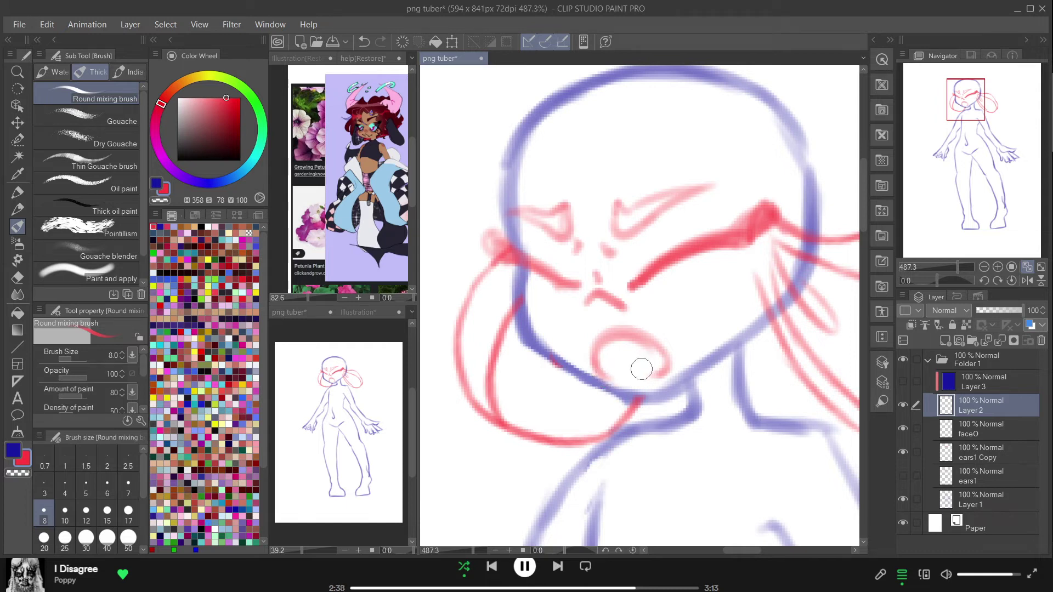
# - Sketch a squared tooth inside the right side of the open mouth, undoing the misplaced strokes
pyautogui.moveTo(635, 354)
pyautogui.mouseDown()
pyautogui.moveTo(647, 378)
pyautogui.moveTo(664, 361)
pyautogui.moveTo(640, 371)
pyautogui.moveTo(645, 346)
pyautogui.moveTo(667, 365)
pyautogui.moveTo(650, 377)
pyautogui.moveTo(650, 363)
pyautogui.moveTo(644, 376)
pyautogui.moveTo(644, 345)
pyautogui.moveTo(664, 360)
pyautogui.moveTo(660, 371)
pyautogui.moveTo(642, 365)
pyautogui.moveTo(654, 353)
pyautogui.moveTo(647, 375)
pyautogui.moveTo(656, 361)
pyautogui.moveTo(615, 369)
pyautogui.mouseUp()
pyautogui.hotkey('ctrl', 'z')
pyautogui.hotkey('ctrl', 'z')
pyautogui.hotkey('ctrl', 'z')
pyautogui.hotkey('ctrl', 'z')
pyautogui.hotkey('ctrl', 'z')
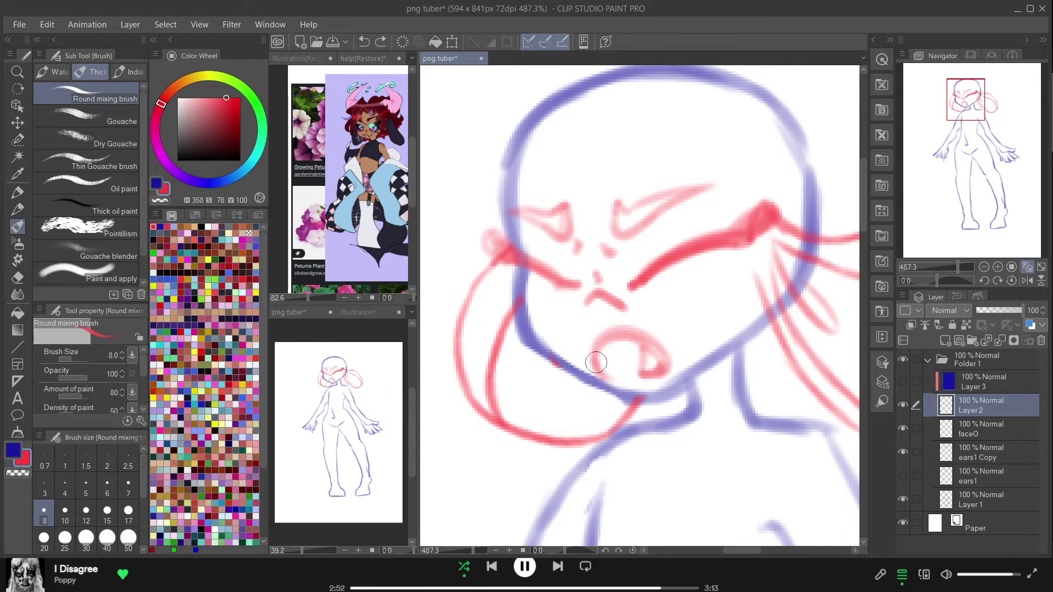
# - Draw the curved inner shape in the left half of the open mouth, replacing the first attempt
pyautogui.moveTo(599, 374)
pyautogui.mouseDown()
pyautogui.moveTo(601, 353)
pyautogui.moveTo(614, 362)
pyautogui.mouseUp()
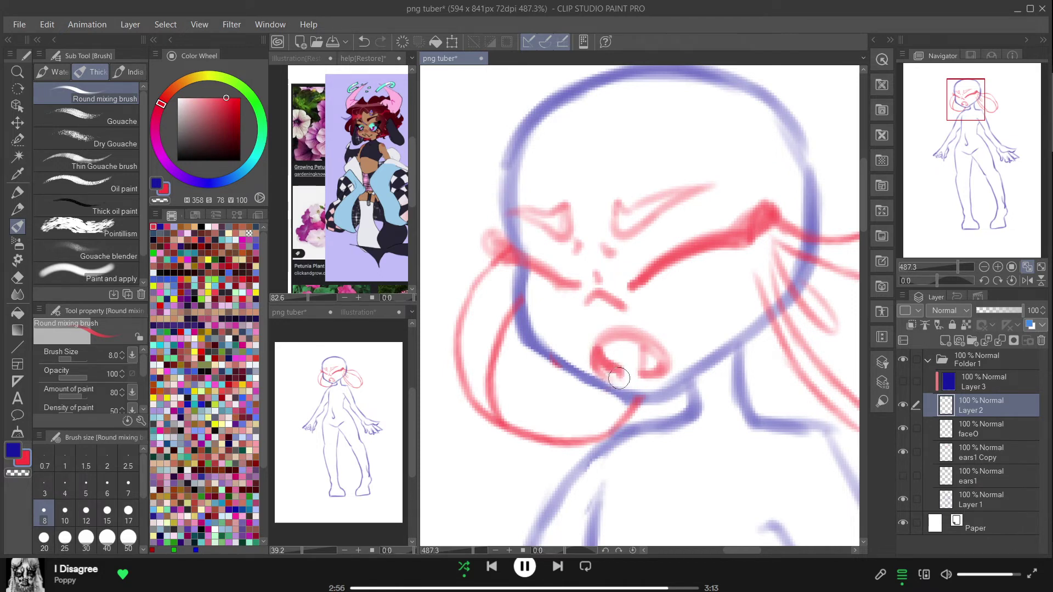
pyautogui.hotkey('ctrl', 'z')
pyautogui.moveTo(603, 375)
pyautogui.mouseDown()
pyautogui.moveTo(636, 372)
pyautogui.moveTo(609, 365)
pyautogui.moveTo(633, 347)
pyautogui.mouseUp()
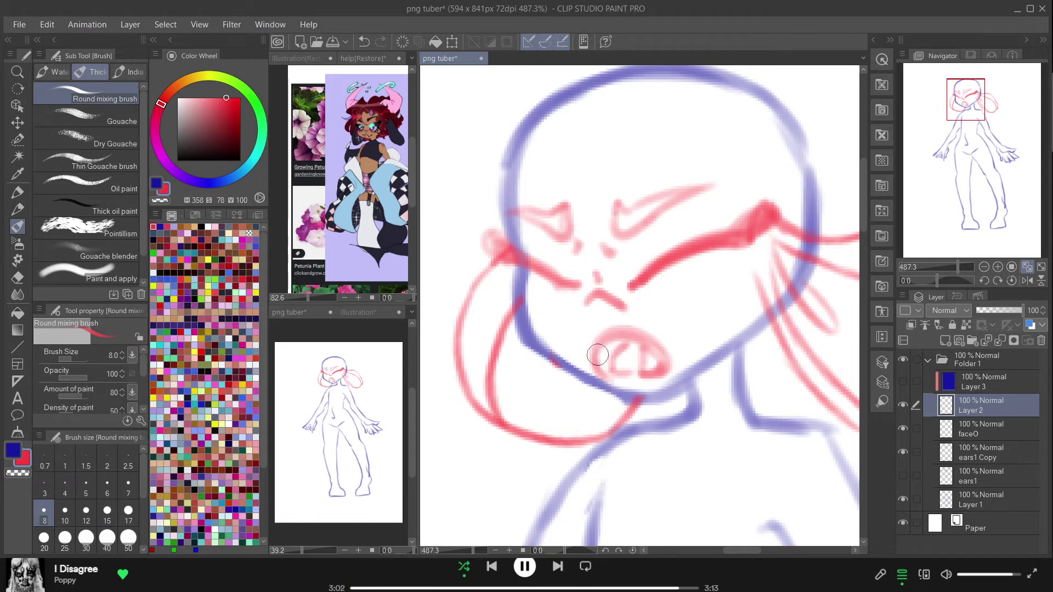
# - Reshape the open mouth's left corner into a small notch and refine its right edge
pyautogui.moveTo(598, 356)
pyautogui.mouseDown()
pyautogui.moveTo(610, 339)
pyautogui.moveTo(620, 347)
pyautogui.mouseUp()
pyautogui.hotkey('ctrl', 'z')
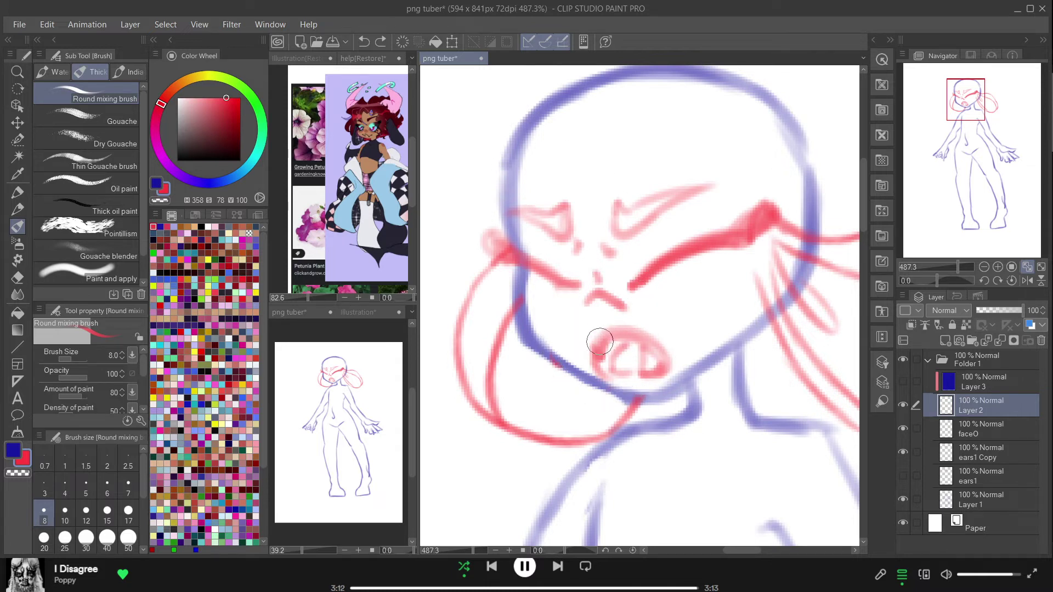
pyautogui.moveTo(598, 342); pyautogui.dragTo(598, 333)
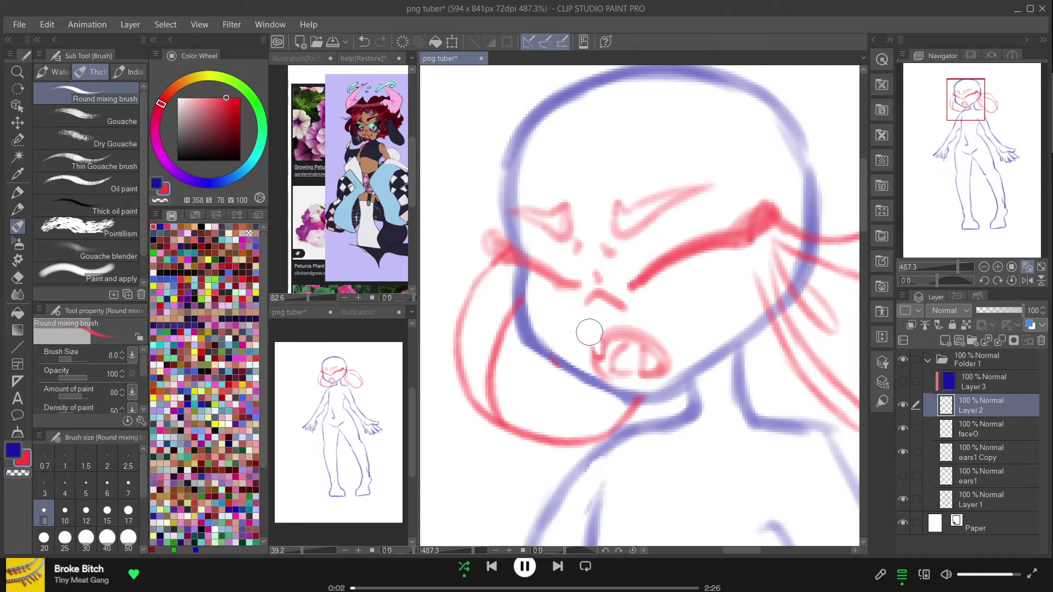
pyautogui.moveTo(602, 330); pyautogui.dragTo(599, 347)
pyautogui.moveTo(668, 347)
pyautogui.mouseDown()
pyautogui.moveTo(663, 368)
pyautogui.moveTo(651, 366)
pyautogui.moveTo(661, 369)
pyautogui.mouseUp()
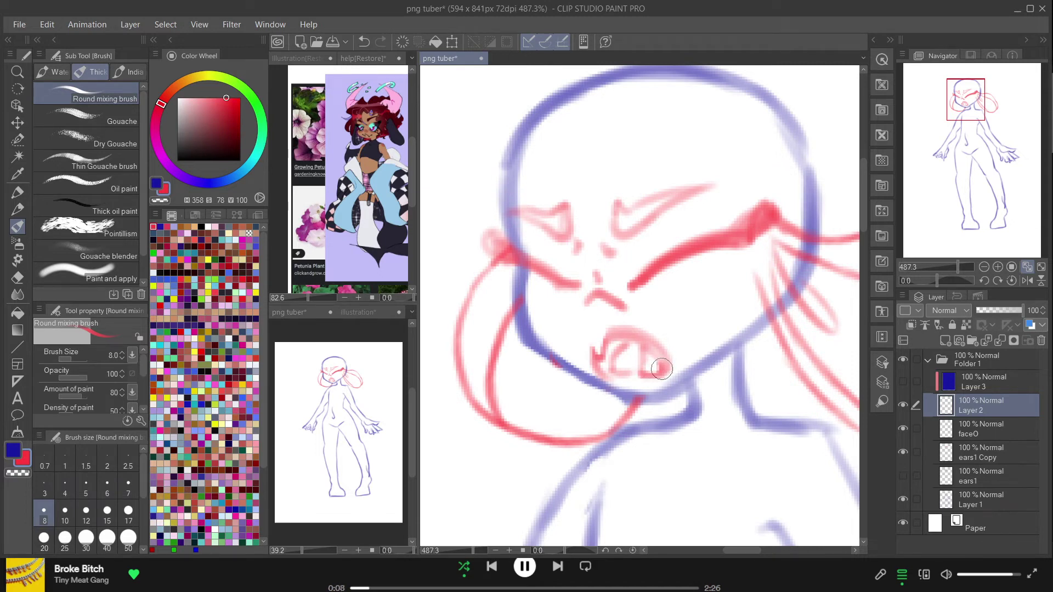
# - Name the duplicate of faceO faceC, hide faceO, and clear the open mouth from the visible drawing
pyautogui.click(683, 574)
pyautogui.click(955, 432)
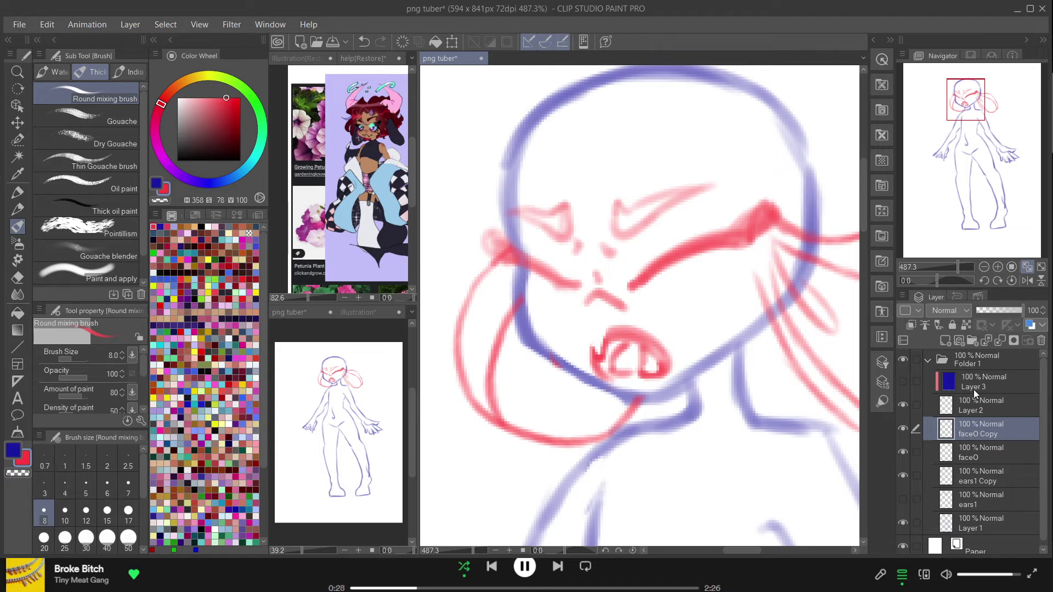
pyautogui.press('Return')
pyautogui.click(902, 451)
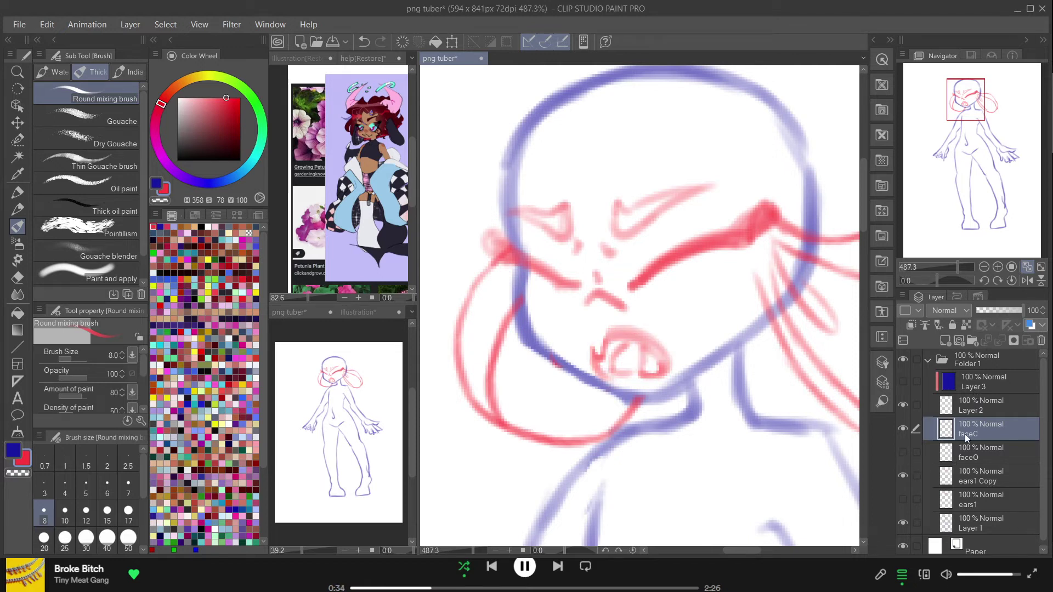
pyautogui.click(979, 413)
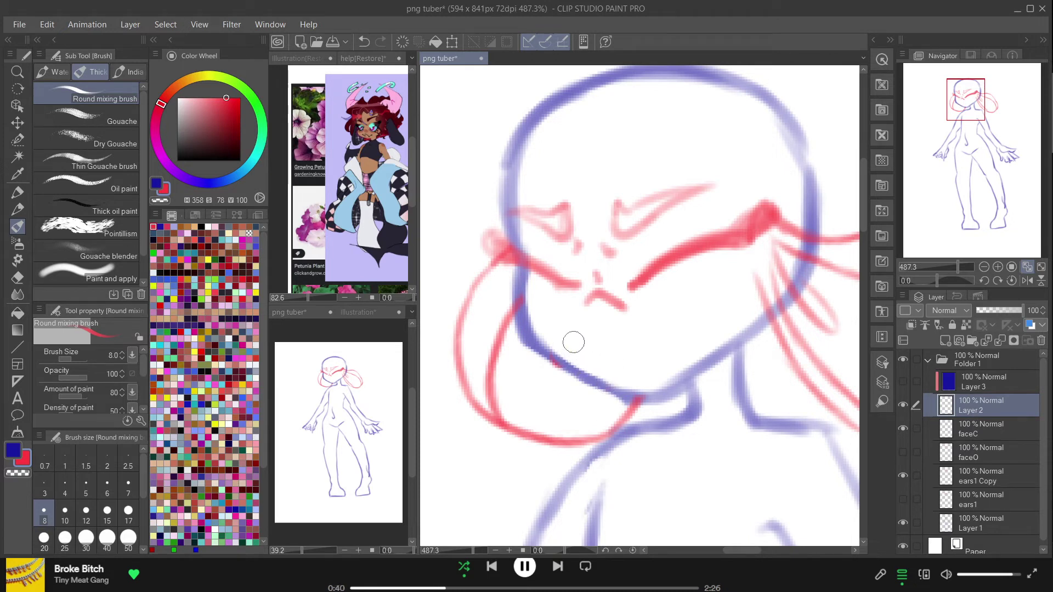
# - Sketch a closed, wavy mouth line with an upturned right corner and a pointed fang on Layer 2
pyautogui.moveTo(587, 355)
pyautogui.mouseDown()
pyautogui.moveTo(654, 339)
pyautogui.moveTo(602, 352)
pyautogui.moveTo(644, 353)
pyautogui.moveTo(665, 325)
pyautogui.moveTo(648, 343)
pyautogui.mouseUp()
pyautogui.hotkey('ctrl', 'z')
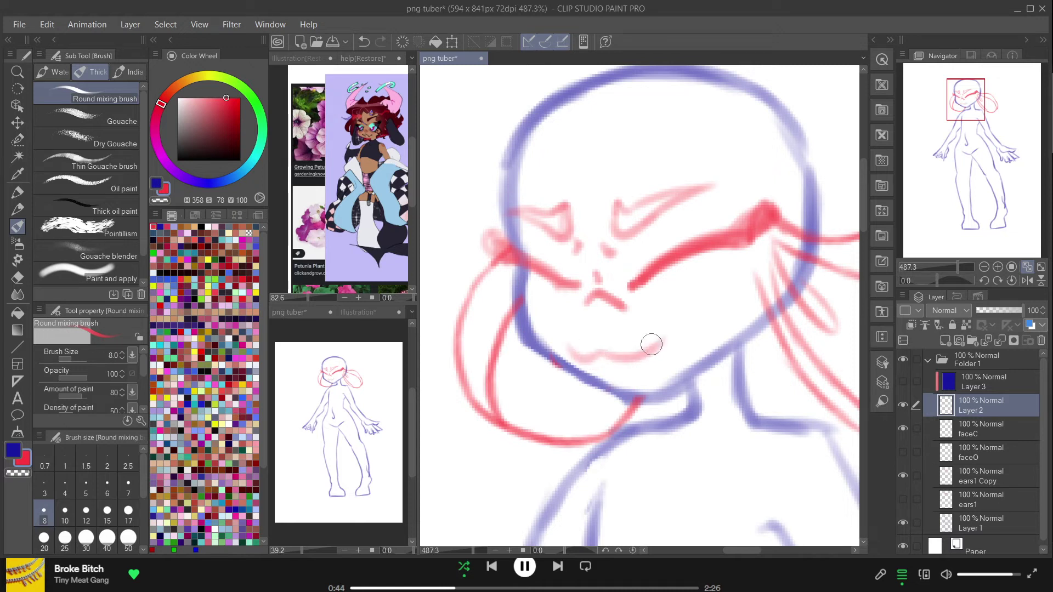
pyautogui.hotkey('ctrl', 'z')
pyautogui.moveTo(579, 346); pyautogui.dragTo(659, 326)
pyautogui.hotkey('ctrl', 'z')
pyautogui.moveTo(573, 343)
pyautogui.mouseDown()
pyautogui.moveTo(610, 349)
pyautogui.moveTo(655, 318)
pyautogui.moveTo(661, 334)
pyautogui.moveTo(649, 340)
pyautogui.moveTo(668, 323)
pyautogui.mouseUp()
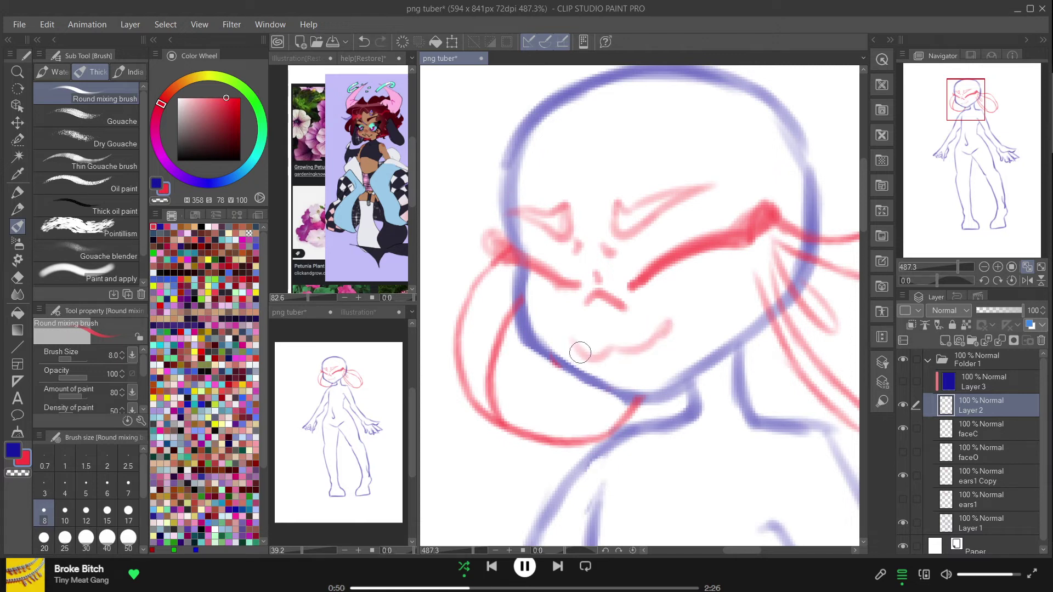
pyautogui.moveTo(585, 357)
pyautogui.mouseDown()
pyautogui.moveTo(591, 328)
pyautogui.moveTo(603, 363)
pyautogui.moveTo(580, 358)
pyautogui.moveTo(607, 358)
pyautogui.mouseUp()
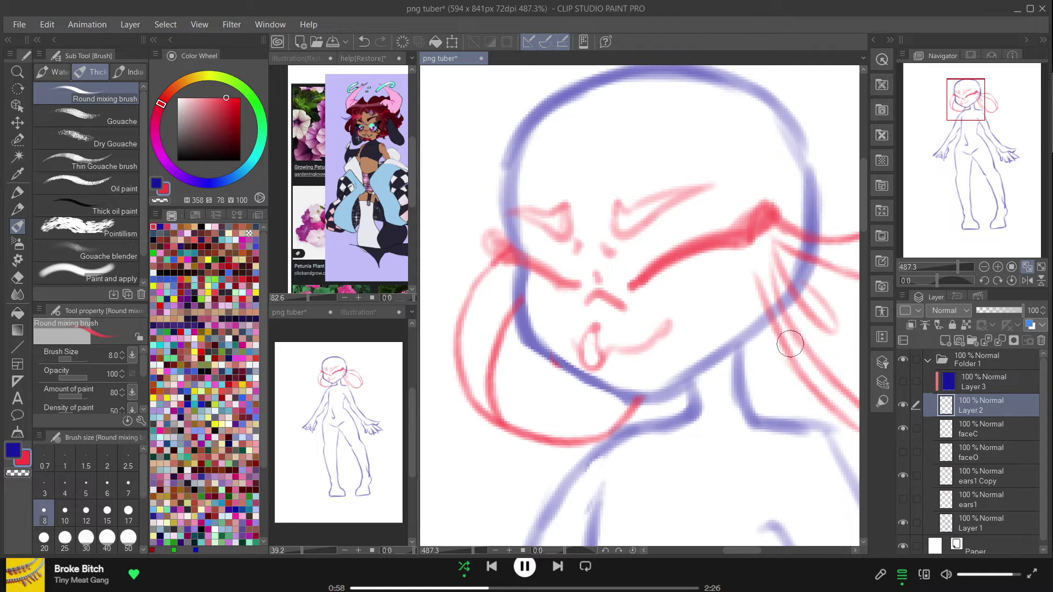
# - Redraw the closed mouth and fang more boldly with the Layer 3 colour overlay shown, and transfer them to faceC
pyautogui.click(902, 381)
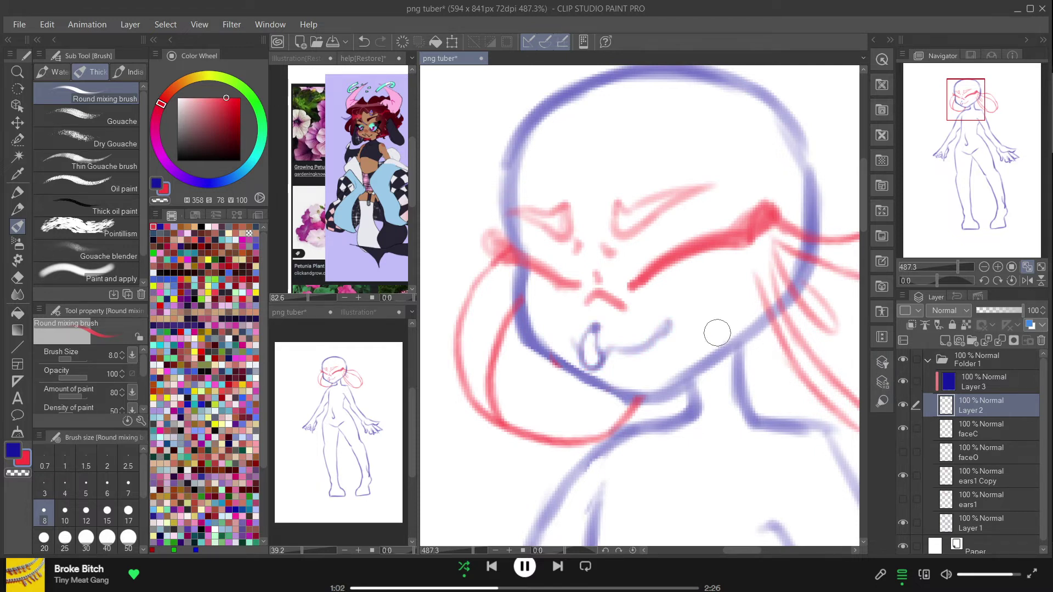
pyautogui.moveTo(665, 329)
pyautogui.mouseDown()
pyautogui.moveTo(639, 356)
pyautogui.moveTo(612, 351)
pyautogui.mouseUp()
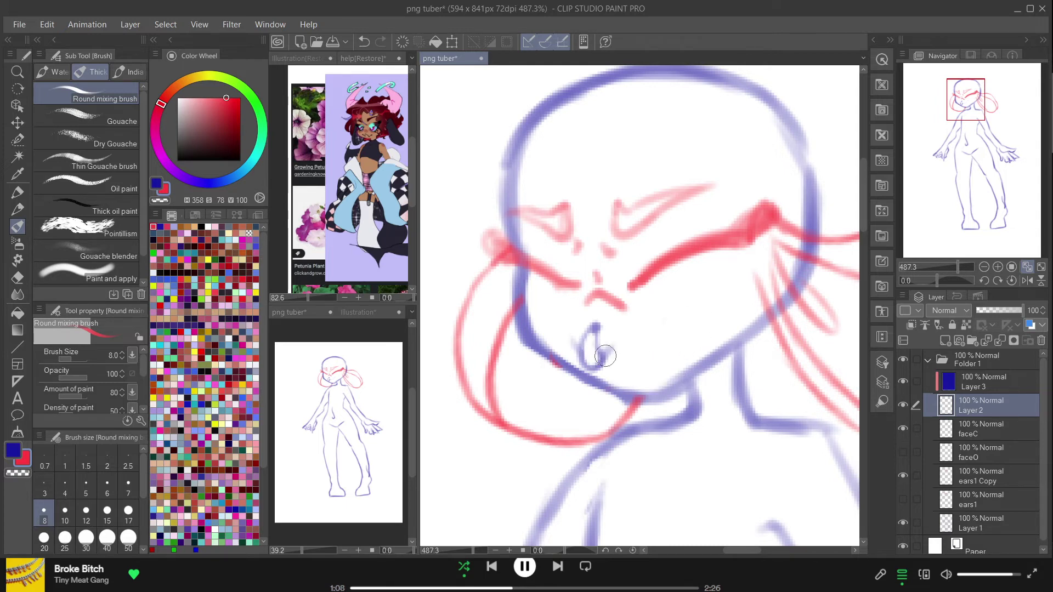
pyautogui.moveTo(611, 350)
pyautogui.mouseDown()
pyautogui.moveTo(674, 334)
pyautogui.moveTo(606, 362)
pyautogui.moveTo(636, 357)
pyautogui.moveTo(627, 363)
pyautogui.moveTo(593, 368)
pyautogui.moveTo(652, 348)
pyautogui.moveTo(640, 360)
pyautogui.moveTo(669, 340)
pyautogui.moveTo(589, 345)
pyautogui.moveTo(596, 322)
pyautogui.moveTo(584, 365)
pyautogui.moveTo(607, 354)
pyautogui.moveTo(600, 328)
pyautogui.moveTo(602, 363)
pyautogui.mouseUp()
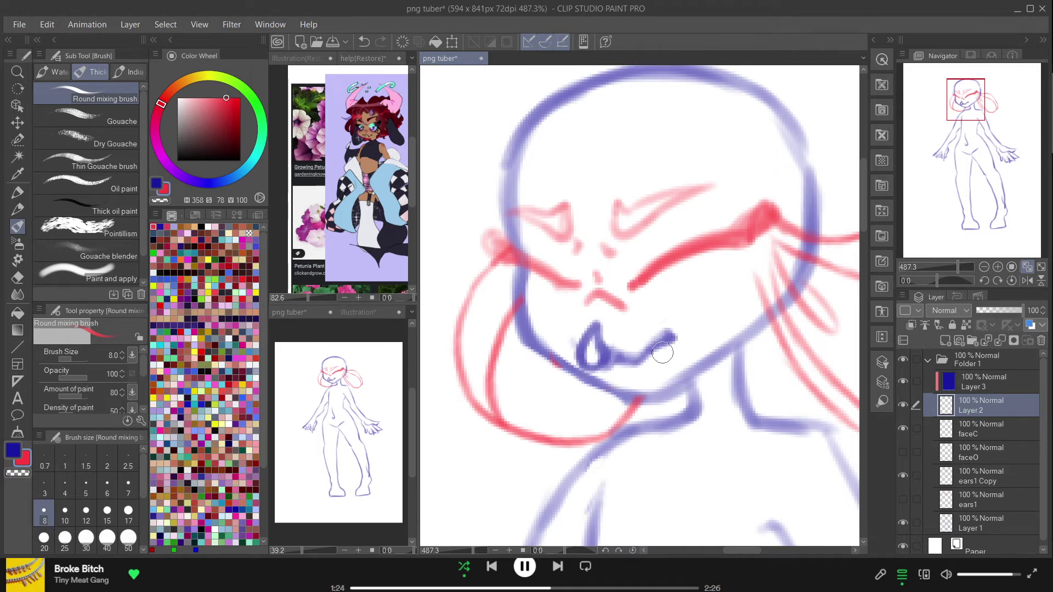
pyautogui.moveTo(576, 327)
pyautogui.mouseDown()
pyautogui.moveTo(578, 356)
pyautogui.moveTo(595, 358)
pyautogui.moveTo(581, 351)
pyautogui.moveTo(601, 337)
pyautogui.moveTo(586, 329)
pyautogui.moveTo(589, 353)
pyautogui.moveTo(595, 337)
pyautogui.moveTo(605, 353)
pyautogui.moveTo(675, 325)
pyautogui.mouseUp()
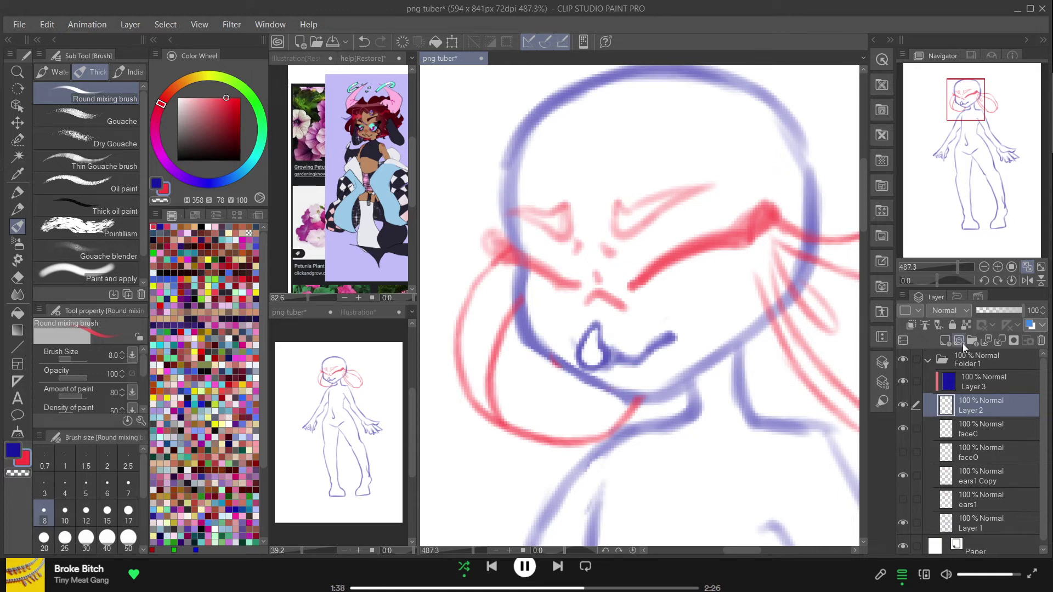
pyautogui.click(985, 341)
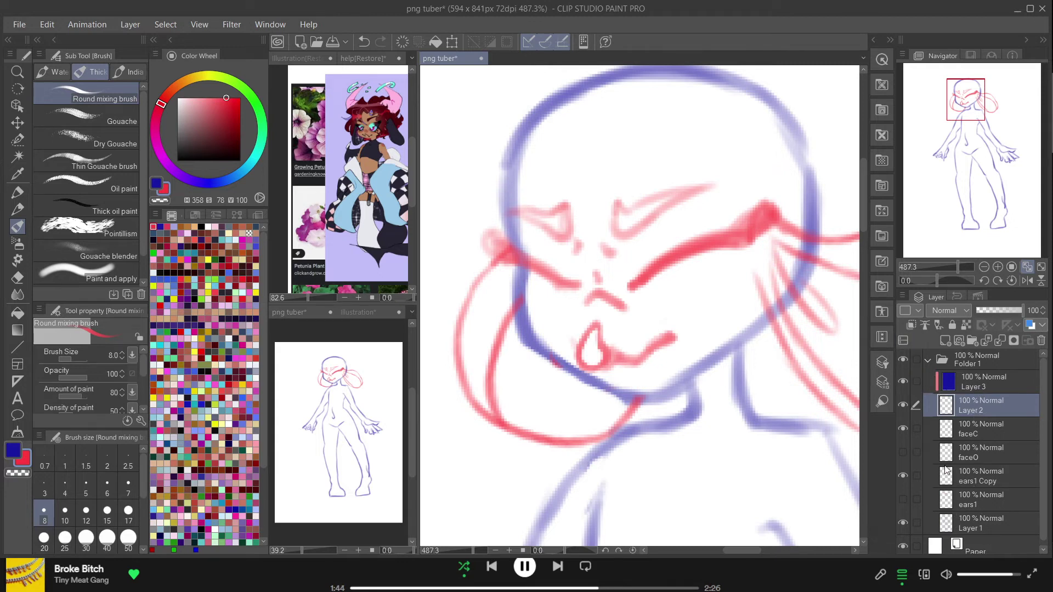
# - Add a new raster layer directly above Layer 1 for sketching at the top of the head
pyautogui.click(965, 519)
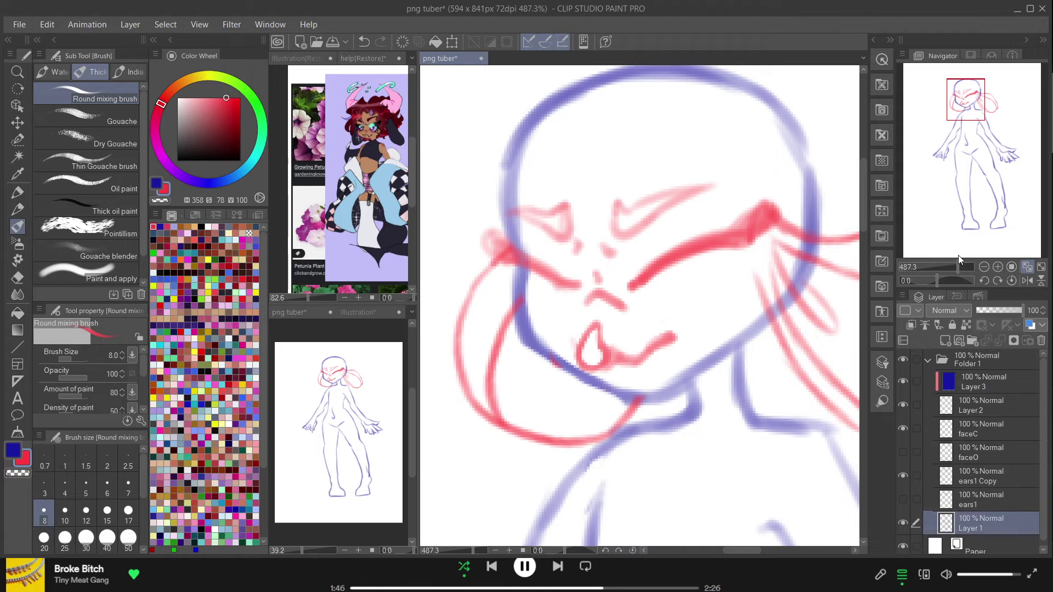
pyautogui.moveTo(956, 101); pyautogui.dragTo(964, 88)
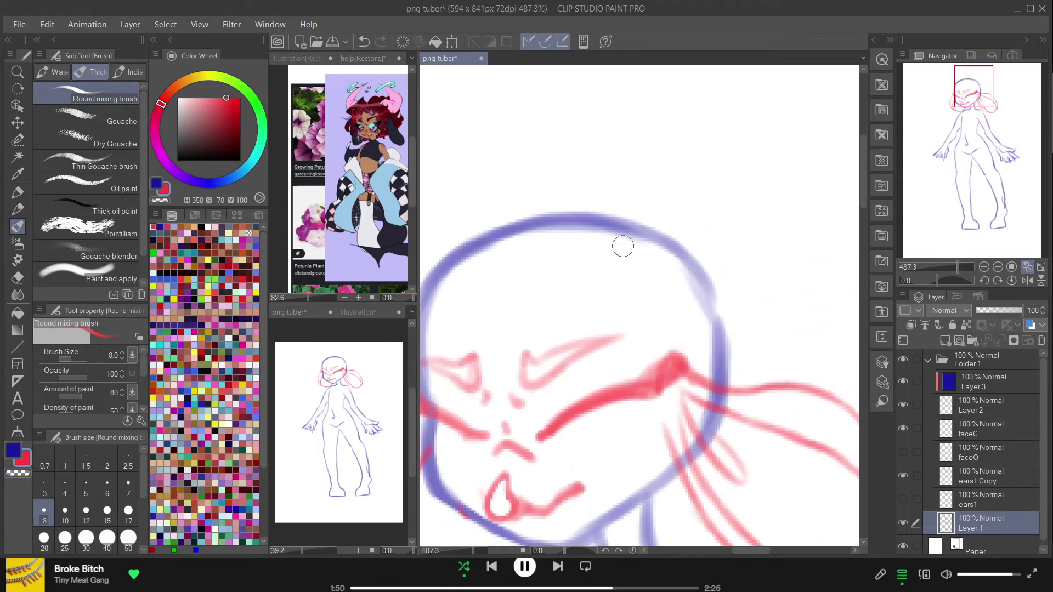
pyautogui.click(944, 340)
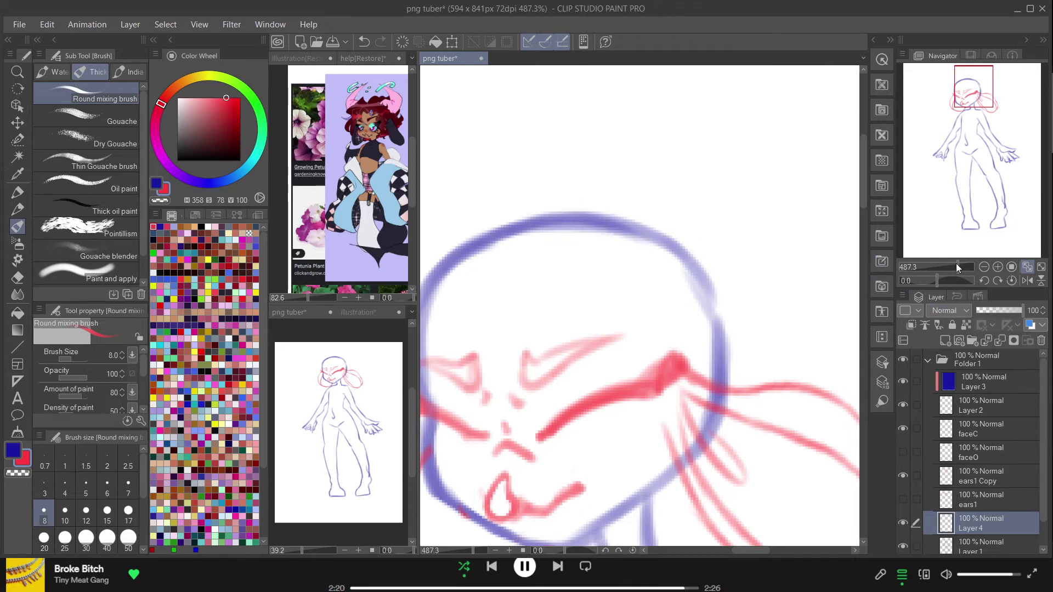
pyautogui.moveTo(962, 265); pyautogui.dragTo(952, 266)
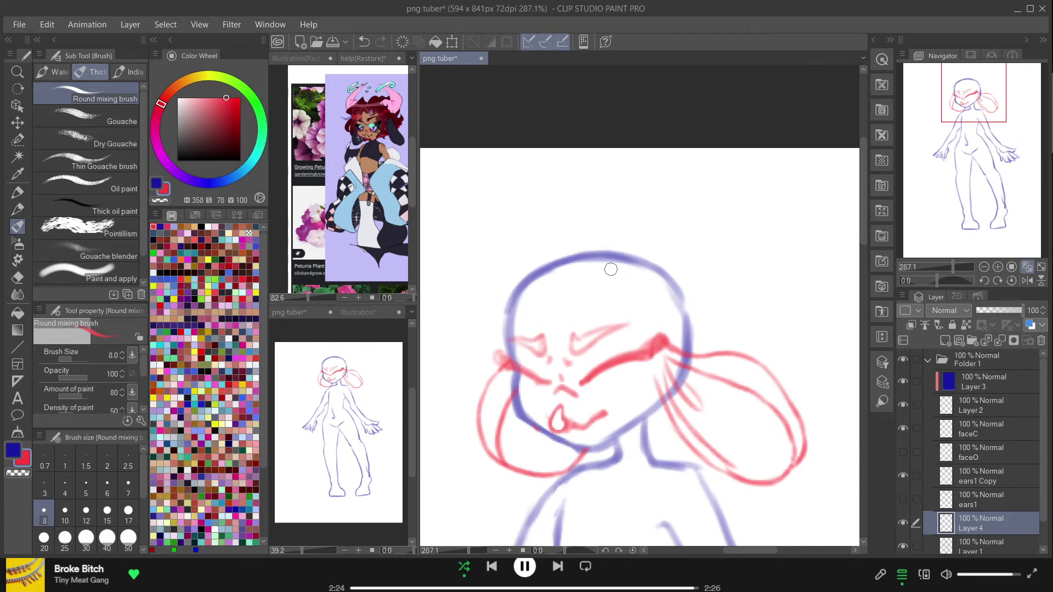
pyautogui.moveTo(611, 275)
pyautogui.mouseDown()
pyautogui.moveTo(616, 256)
pyautogui.moveTo(647, 252)
pyautogui.mouseUp()
pyautogui.moveTo(617, 286)
pyautogui.mouseDown()
pyautogui.moveTo(641, 296)
pyautogui.moveTo(607, 282)
pyautogui.moveTo(652, 286)
pyautogui.moveTo(635, 293)
pyautogui.moveTo(658, 265)
pyautogui.moveTo(631, 251)
pyautogui.moveTo(611, 264)
pyautogui.moveTo(644, 246)
pyautogui.moveTo(612, 262)
pyautogui.moveTo(668, 241)
pyautogui.mouseUp()
pyautogui.moveTo(615, 260)
pyautogui.mouseDown()
pyautogui.moveTo(633, 270)
pyautogui.moveTo(645, 261)
pyautogui.moveTo(652, 276)
pyautogui.mouseUp()
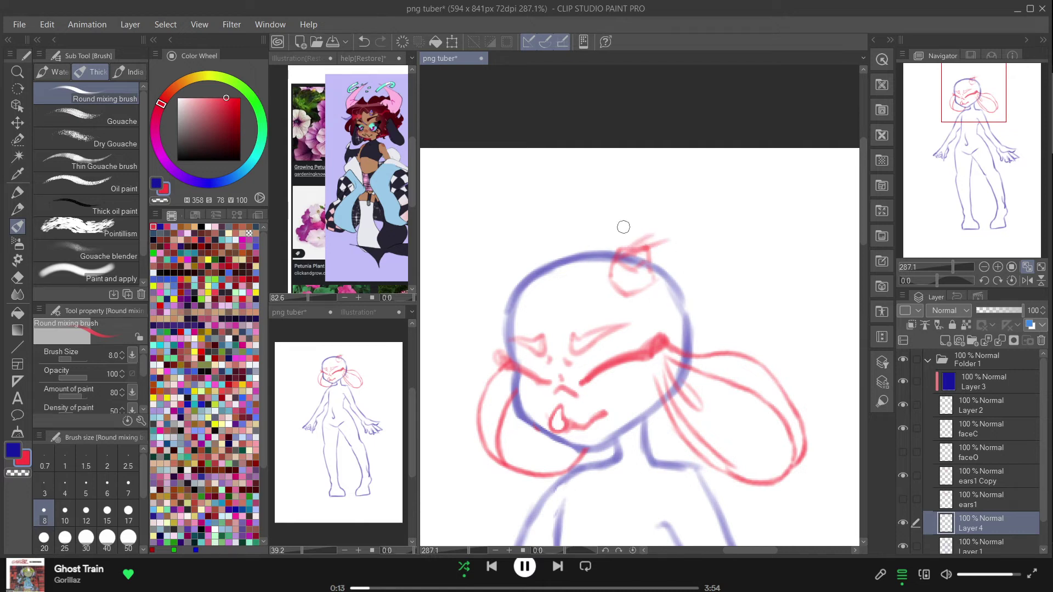
pyautogui.moveTo(628, 245); pyautogui.dragTo(656, 225)
pyautogui.moveTo(658, 267); pyautogui.dragTo(667, 248)
pyautogui.hotkey('ctrl', 'z')
pyautogui.hotkey('ctrl', 'z')
pyautogui.hotkey('ctrl', 'z')
pyautogui.hotkey('ctrl', 'z')
pyautogui.hotkey('ctrl', 'z')
pyautogui.hotkey('ctrl', 'z')
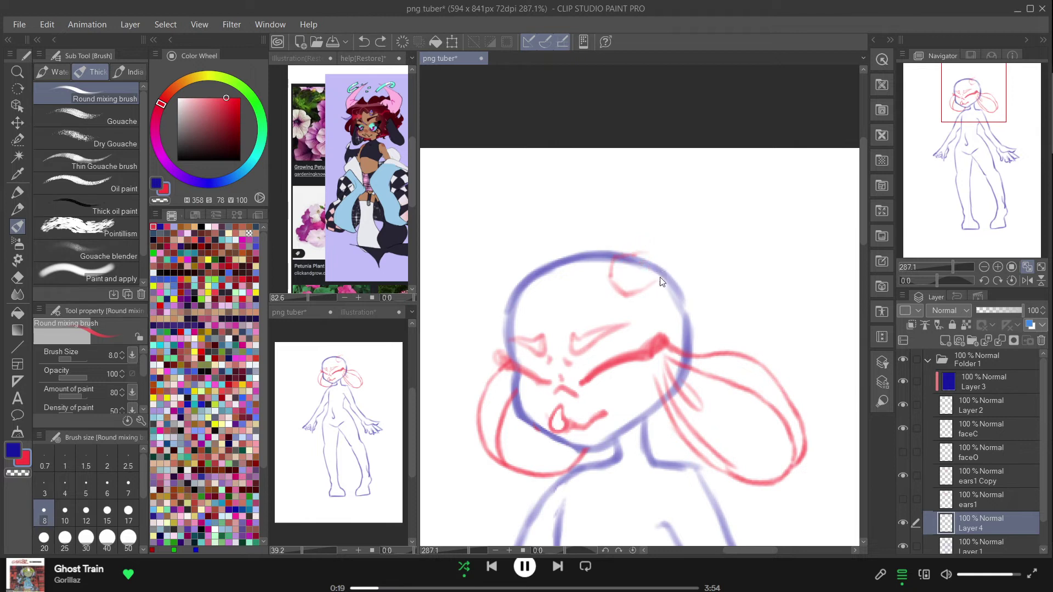
# - Sketch a small, rounded horn with a pointed tip on each side of the crown on Layer 4
pyautogui.moveTo(615, 273)
pyautogui.mouseDown()
pyautogui.moveTo(651, 293)
pyautogui.moveTo(633, 292)
pyautogui.moveTo(648, 281)
pyautogui.moveTo(614, 269)
pyautogui.moveTo(653, 235)
pyautogui.moveTo(620, 257)
pyautogui.moveTo(644, 243)
pyautogui.moveTo(627, 255)
pyautogui.moveTo(636, 245)
pyautogui.moveTo(659, 254)
pyautogui.moveTo(649, 249)
pyautogui.moveTo(661, 258)
pyautogui.moveTo(655, 278)
pyautogui.moveTo(661, 261)
pyautogui.moveTo(657, 269)
pyautogui.moveTo(633, 235)
pyautogui.moveTo(660, 247)
pyautogui.mouseUp()
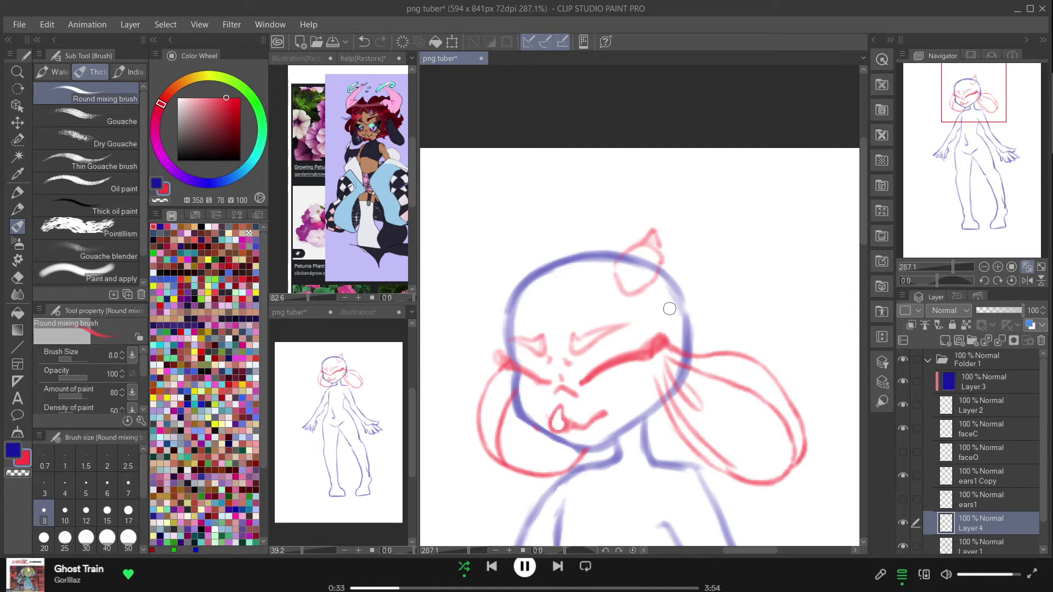
pyautogui.moveTo(508, 298); pyautogui.dragTo(536, 290)
pyautogui.hotkey('ctrl', 'z')
pyautogui.moveTo(513, 280)
pyautogui.mouseDown()
pyautogui.moveTo(543, 292)
pyautogui.moveTo(544, 278)
pyautogui.moveTo(506, 275)
pyautogui.moveTo(522, 258)
pyautogui.mouseUp()
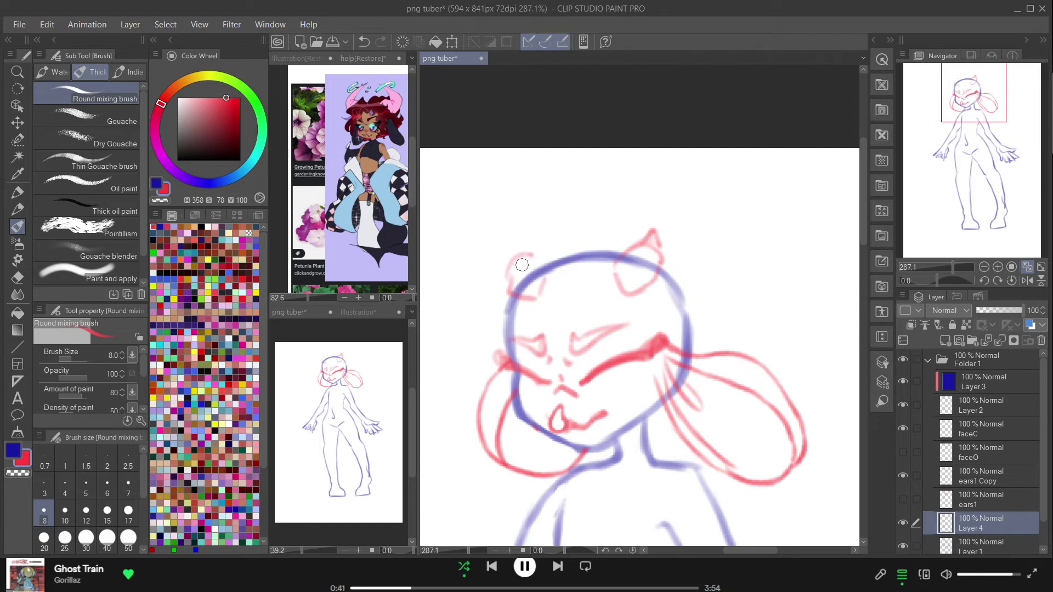
pyautogui.moveTo(508, 283)
pyautogui.mouseDown()
pyautogui.moveTo(536, 262)
pyautogui.moveTo(504, 267)
pyautogui.moveTo(544, 274)
pyautogui.moveTo(507, 238)
pyautogui.moveTo(532, 260)
pyautogui.moveTo(545, 256)
pyautogui.moveTo(551, 279)
pyautogui.moveTo(546, 256)
pyautogui.mouseUp()
pyautogui.hotkey('ctrl', 'z')
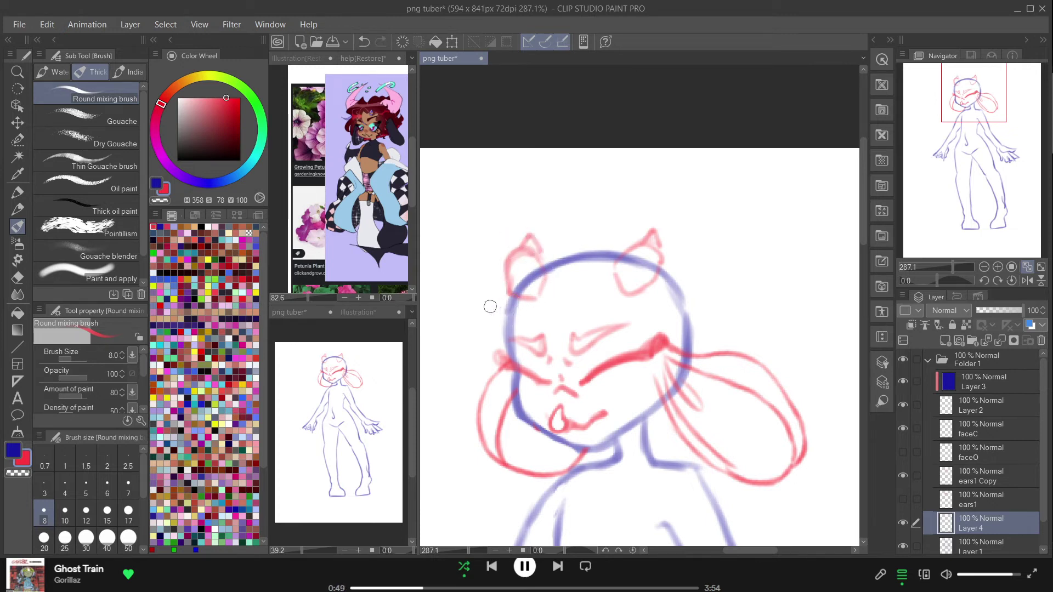
# - Sketch a second, lower pair of small pointed horns just outside the first pair, overlapping the head outline
pyautogui.moveTo(495, 287)
pyautogui.mouseDown()
pyautogui.moveTo(482, 307)
pyautogui.moveTo(519, 325)
pyautogui.moveTo(521, 303)
pyautogui.moveTo(526, 311)
pyautogui.moveTo(497, 292)
pyautogui.moveTo(522, 319)
pyautogui.moveTo(523, 302)
pyautogui.moveTo(489, 295)
pyautogui.moveTo(500, 284)
pyautogui.moveTo(494, 291)
pyautogui.moveTo(522, 307)
pyautogui.moveTo(496, 288)
pyautogui.moveTo(503, 325)
pyautogui.moveTo(519, 324)
pyautogui.moveTo(525, 306)
pyautogui.moveTo(501, 280)
pyautogui.mouseUp()
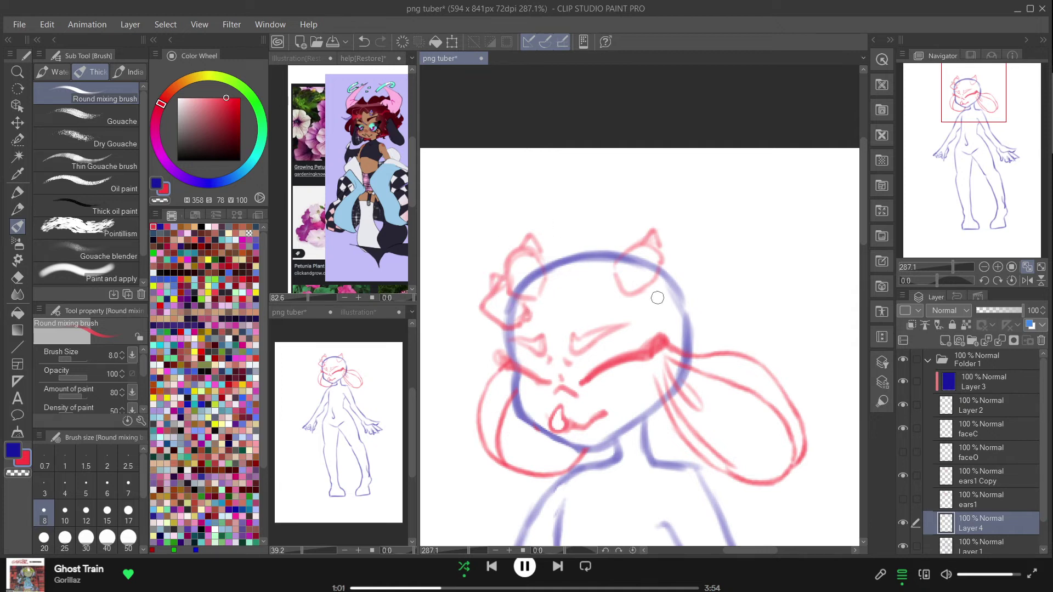
pyautogui.moveTo(654, 294); pyautogui.dragTo(677, 309)
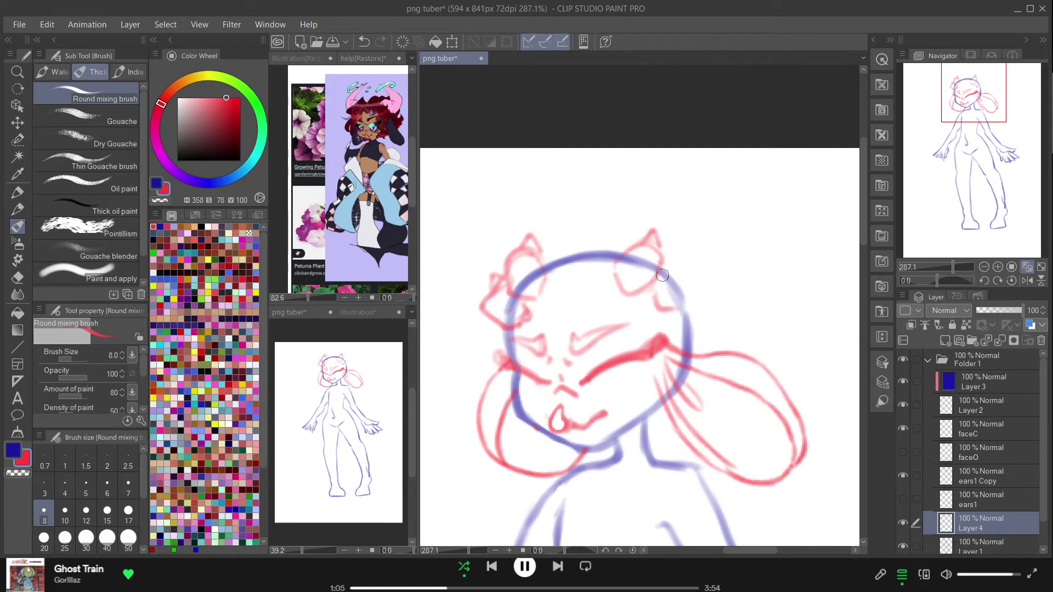
pyautogui.moveTo(664, 262)
pyautogui.mouseDown()
pyautogui.moveTo(691, 266)
pyautogui.moveTo(704, 288)
pyautogui.moveTo(681, 314)
pyautogui.mouseUp()
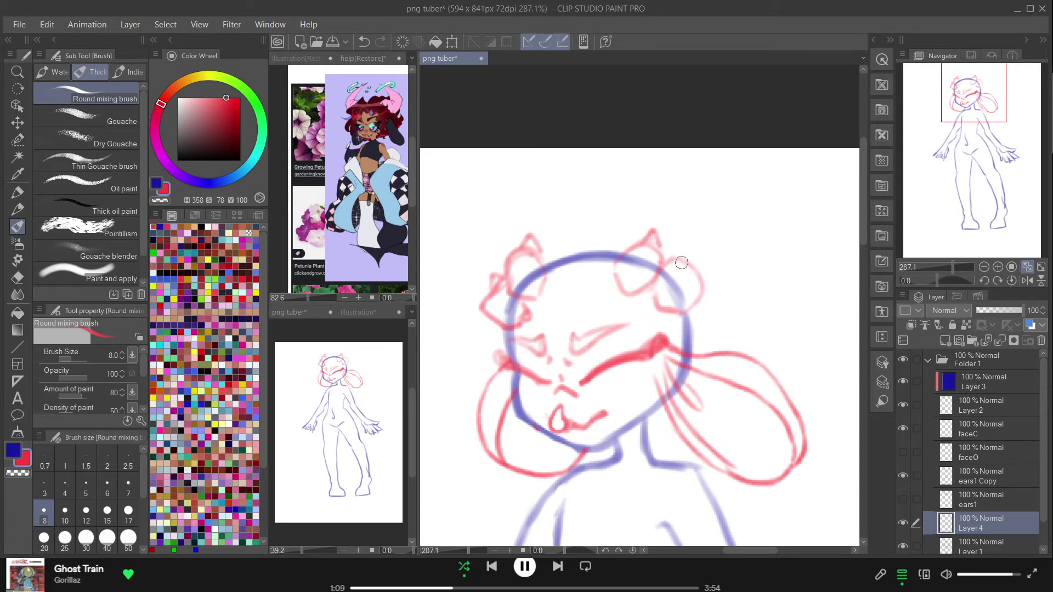
pyautogui.moveTo(684, 262)
pyautogui.mouseDown()
pyautogui.moveTo(704, 275)
pyautogui.moveTo(691, 293)
pyautogui.mouseUp()
# - Sketch a ground line at the feet and the tail's upper curve beside the lower leg, and letter TAIL between the legs
pyautogui.moveTo(953, 268); pyautogui.dragTo(945, 266)
pyautogui.moveTo(979, 154); pyautogui.dragTo(970, 250)
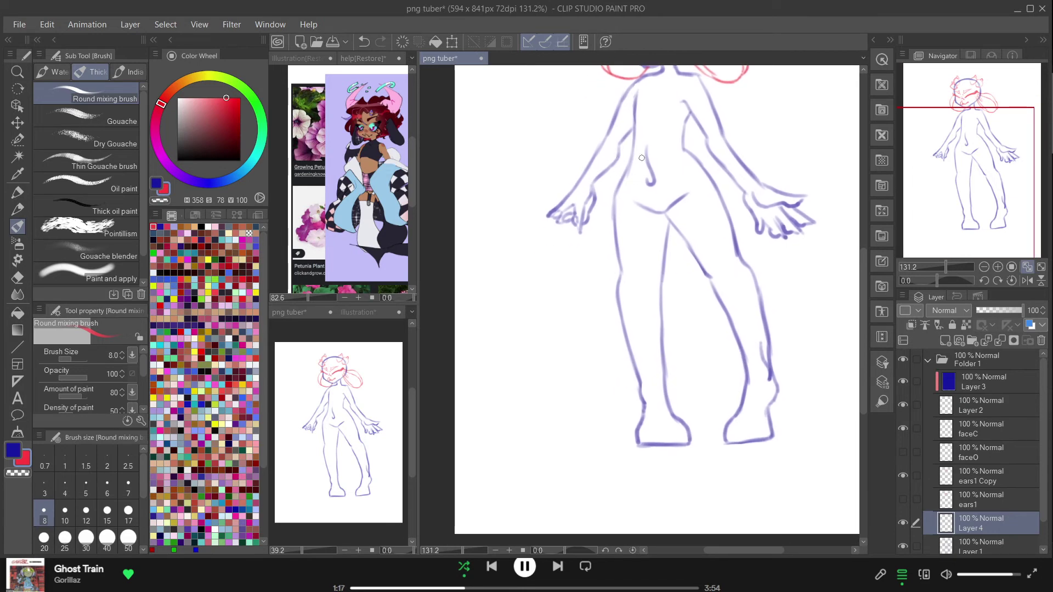
pyautogui.moveTo(641, 155); pyautogui.dragTo(667, 152)
pyautogui.moveTo(689, 444)
pyautogui.mouseDown()
pyautogui.moveTo(734, 446)
pyautogui.moveTo(573, 448)
pyautogui.mouseUp()
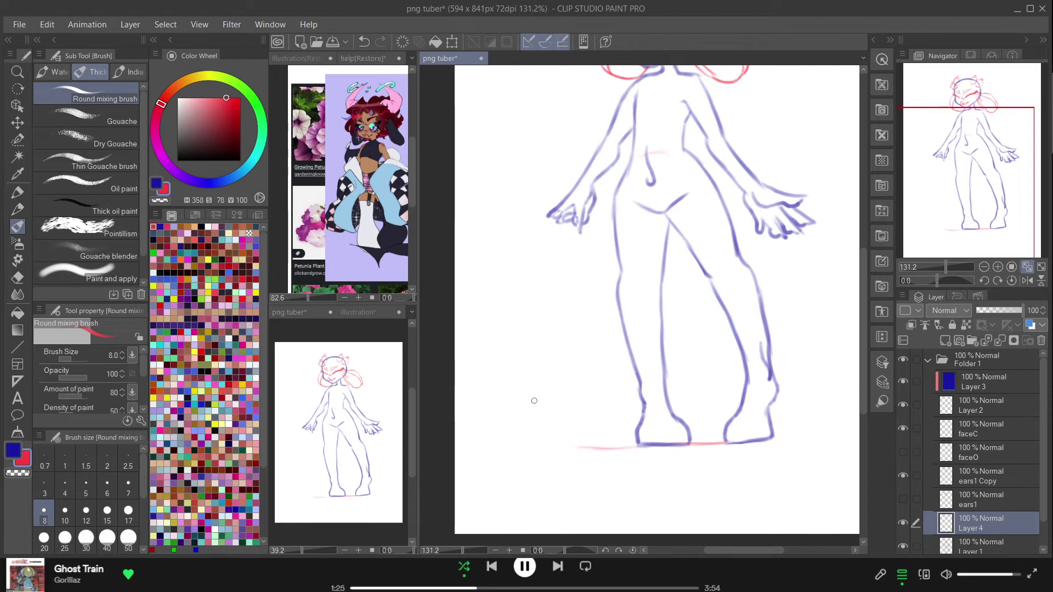
pyautogui.moveTo(502, 402)
pyautogui.mouseDown()
pyautogui.moveTo(558, 376)
pyautogui.moveTo(627, 379)
pyautogui.mouseUp()
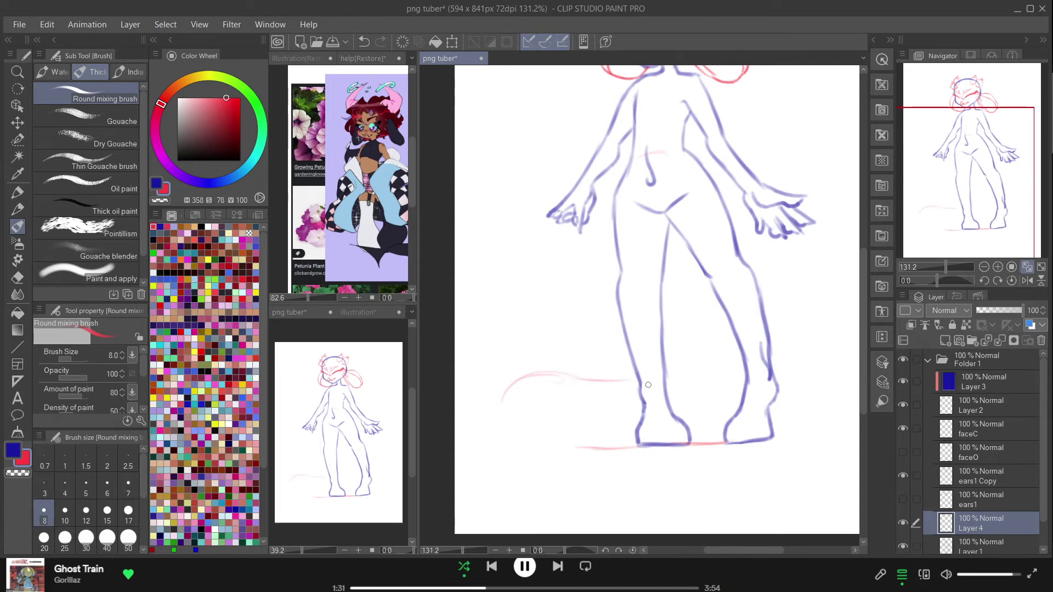
pyautogui.moveTo(608, 381); pyautogui.dragTo(679, 370)
pyautogui.moveTo(694, 354)
pyautogui.mouseDown()
pyautogui.moveTo(685, 371)
pyautogui.moveTo(691, 360)
pyautogui.mouseUp()
pyautogui.moveTo(704, 345); pyautogui.dragTo(710, 352)
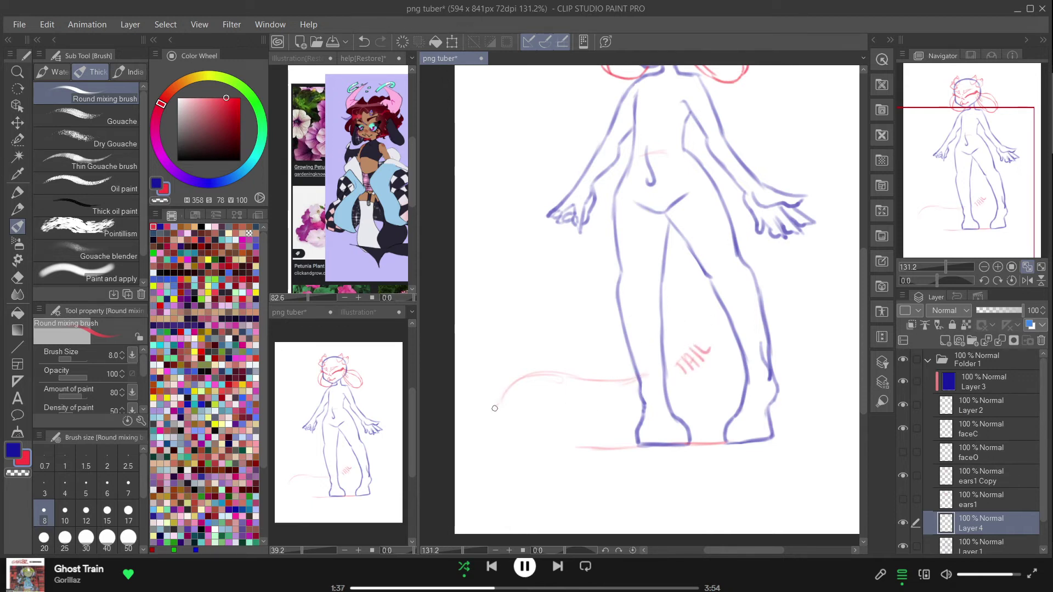
# - Complete the tail outline with a rounded bend along the ground and an upward curve ending in a pointed, arrow-like tip
pyautogui.moveTo(507, 388)
pyautogui.mouseDown()
pyautogui.moveTo(510, 442)
pyautogui.moveTo(536, 448)
pyautogui.moveTo(499, 439)
pyautogui.moveTo(555, 444)
pyautogui.moveTo(509, 446)
pyautogui.moveTo(606, 447)
pyautogui.mouseUp()
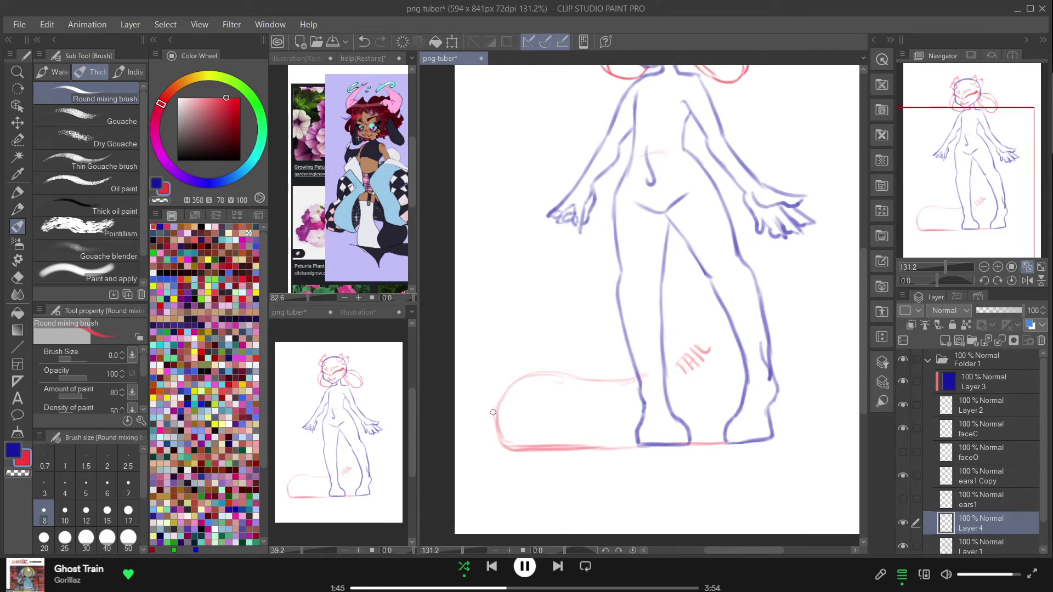
pyautogui.moveTo(495, 430); pyautogui.dragTo(497, 382)
pyautogui.moveTo(496, 426)
pyautogui.mouseDown()
pyautogui.moveTo(540, 338)
pyautogui.moveTo(542, 307)
pyautogui.moveTo(519, 305)
pyautogui.moveTo(562, 327)
pyautogui.moveTo(576, 373)
pyautogui.mouseUp()
pyautogui.moveTo(564, 330); pyautogui.dragTo(568, 375)
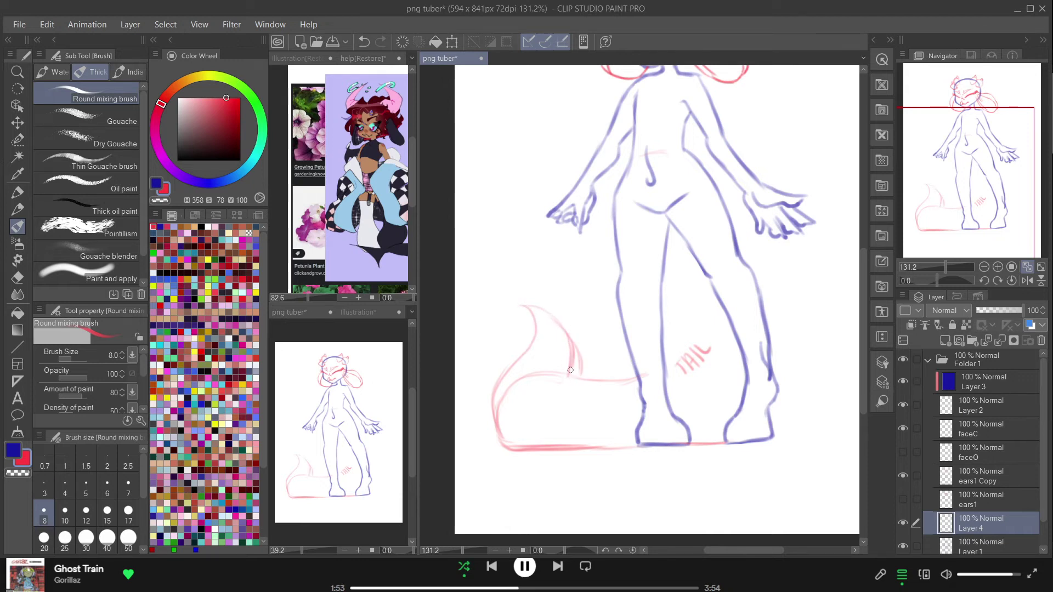
pyautogui.hotkey('ctrl', 'z')
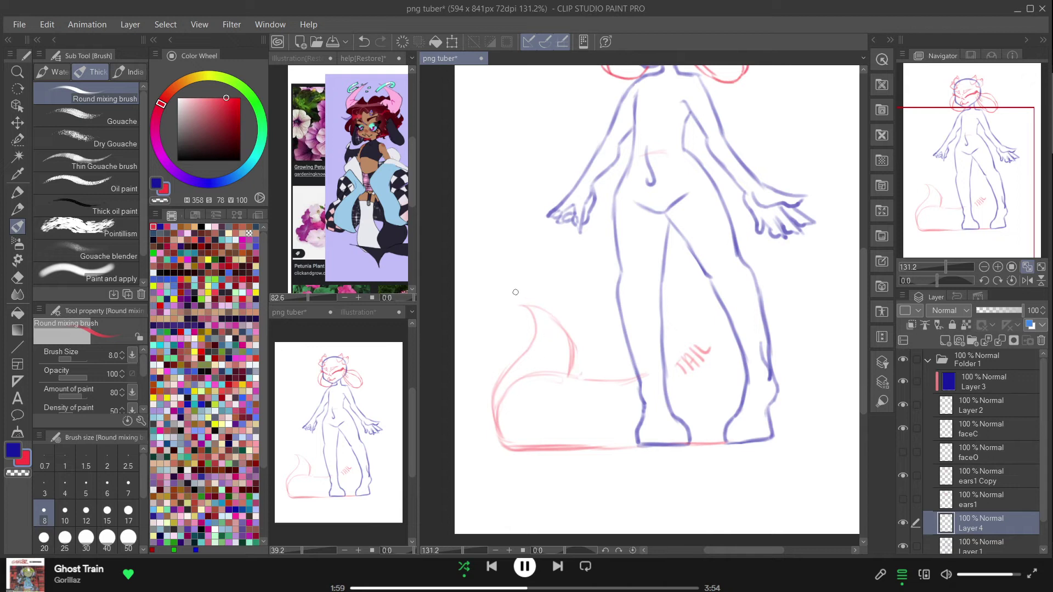
pyautogui.moveTo(524, 307)
pyautogui.mouseDown()
pyautogui.moveTo(522, 306)
pyautogui.moveTo(482, 295)
pyautogui.moveTo(510, 266)
pyautogui.mouseUp()
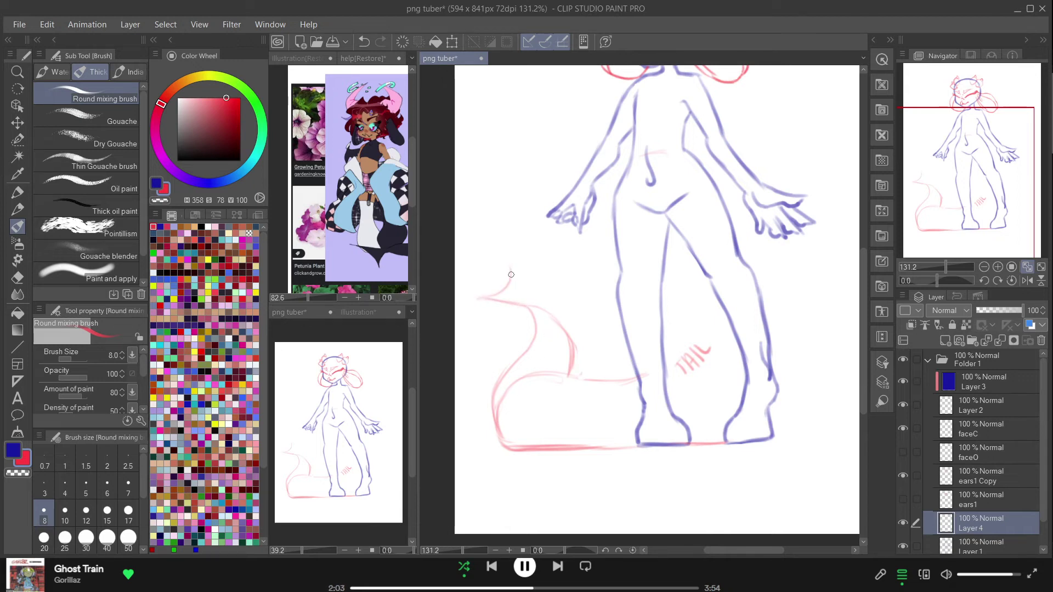
pyautogui.moveTo(487, 300)
pyautogui.mouseDown()
pyautogui.moveTo(508, 256)
pyautogui.moveTo(526, 278)
pyautogui.moveTo(512, 256)
pyautogui.moveTo(540, 307)
pyautogui.moveTo(521, 286)
pyautogui.moveTo(572, 341)
pyautogui.mouseUp()
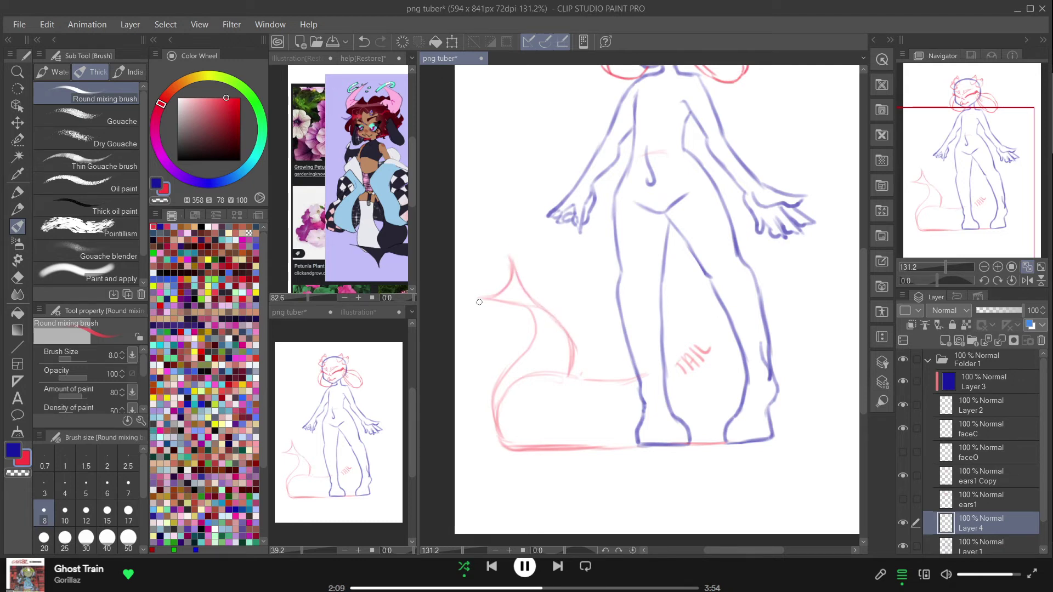
pyautogui.moveTo(471, 297); pyautogui.dragTo(518, 304)
pyautogui.moveTo(680, 406)
pyautogui.mouseDown()
pyautogui.moveTo(711, 378)
pyautogui.moveTo(767, 373)
pyautogui.mouseUp()
pyautogui.hotkey('ctrl', 'z')
pyautogui.hotkey('ctrl', 'z')
pyautogui.hotkey('ctrl', 'z')
pyautogui.hotkey('ctrl', 'z')
pyautogui.hotkey('ctrl', 'z')
pyautogui.hotkey('ctrl', 'z')
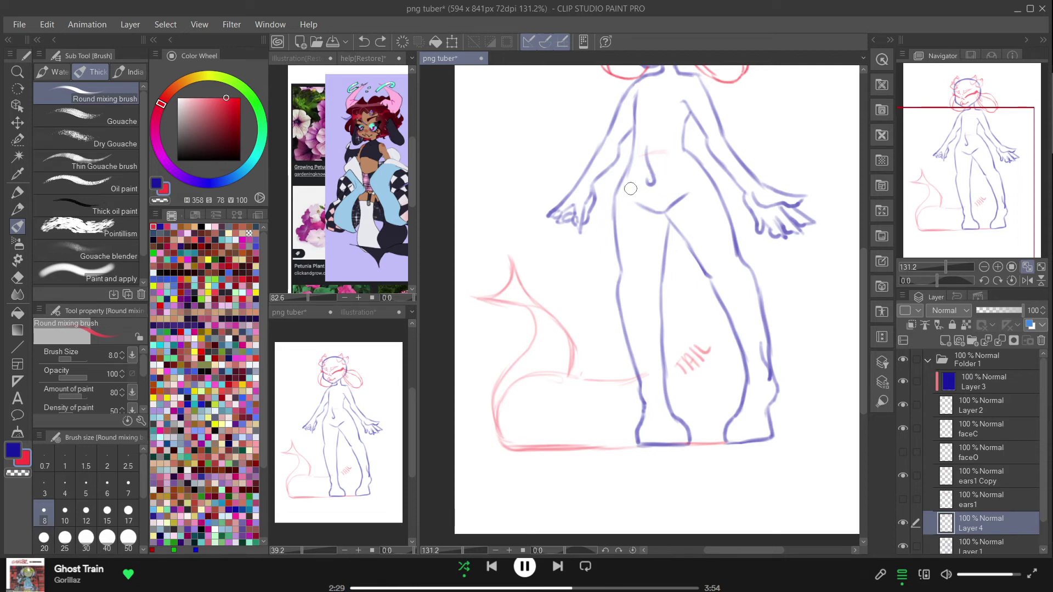
# - Erase the stray horizontal line above the navel and merge the horn and tail sketch into Layer 1
pyautogui.moveTo(667, 150); pyautogui.dragTo(651, 146)
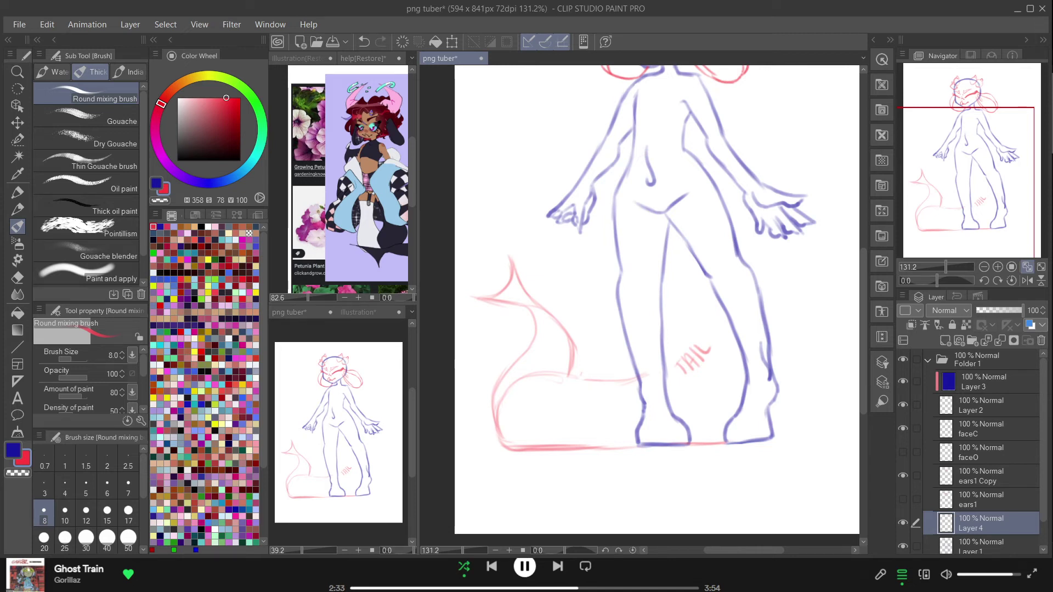
pyautogui.click(998, 341)
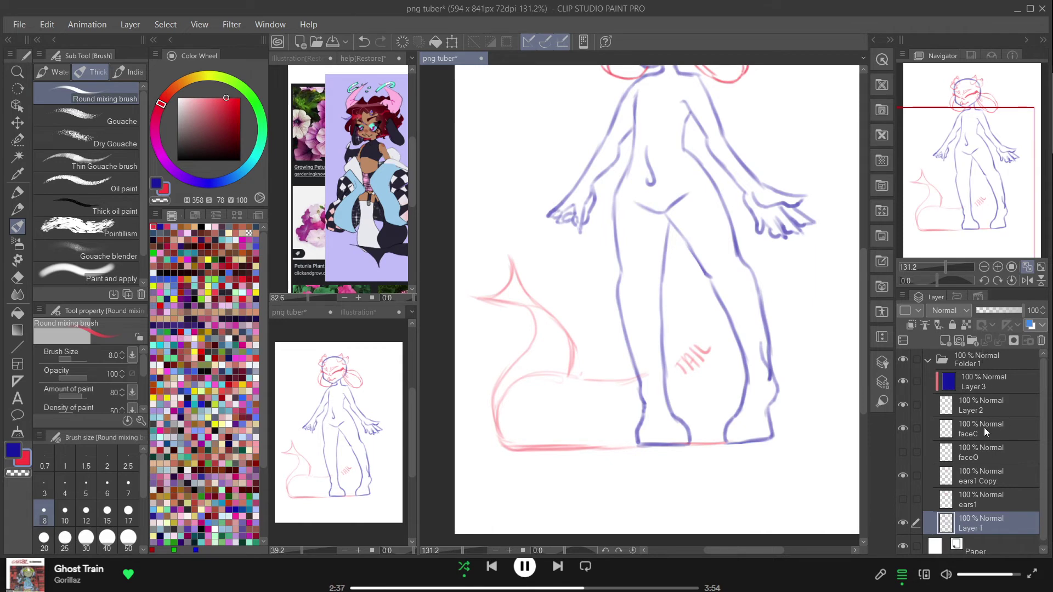
pyautogui.hotkey('ctrl', 'z')
# - Recolour the horns and tail dark blue with a new filled layer clipped to Layer 1, and merge it down
pyautogui.click(985, 341)
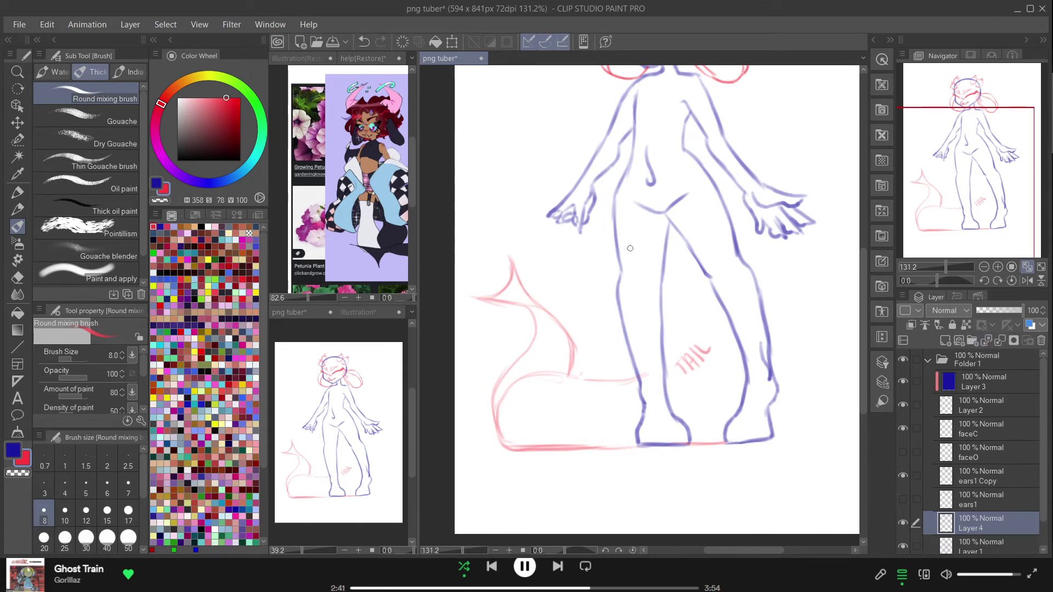
pyautogui.click(911, 326)
pyautogui.click(13, 450)
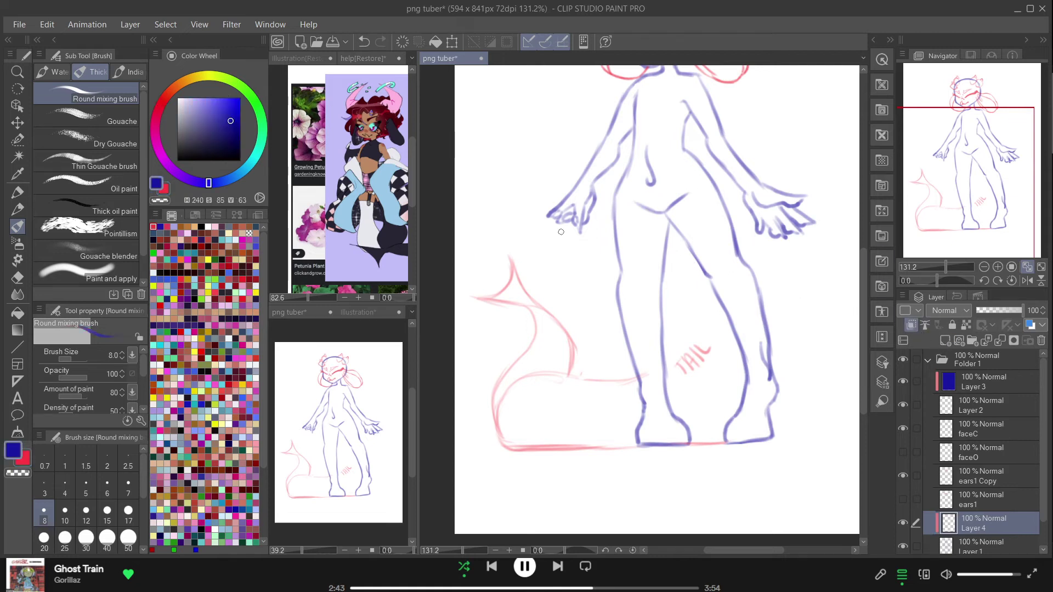
pyautogui.click(435, 42)
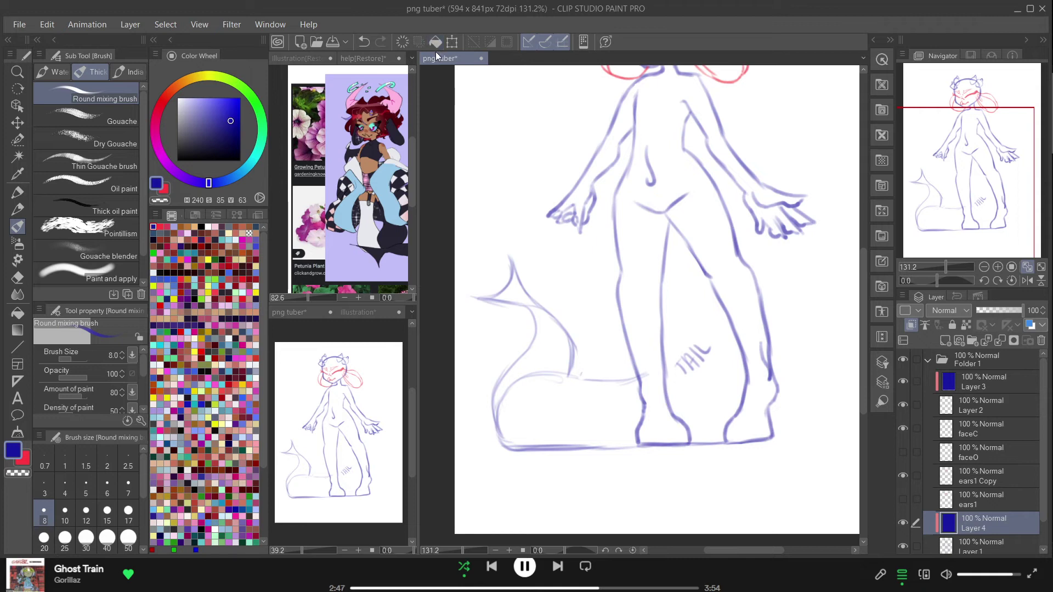
pyautogui.click(995, 341)
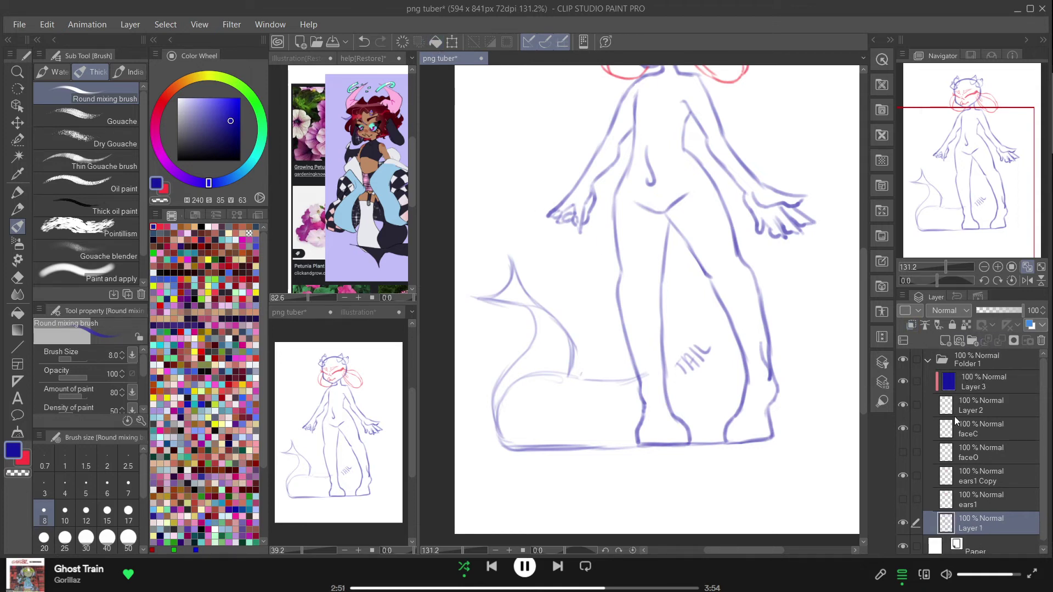
# - Show the ears1 layer to check the alternative ear position, and hide it again
pyautogui.click(902, 497)
pyautogui.click(902, 498)
pyautogui.click(901, 497)
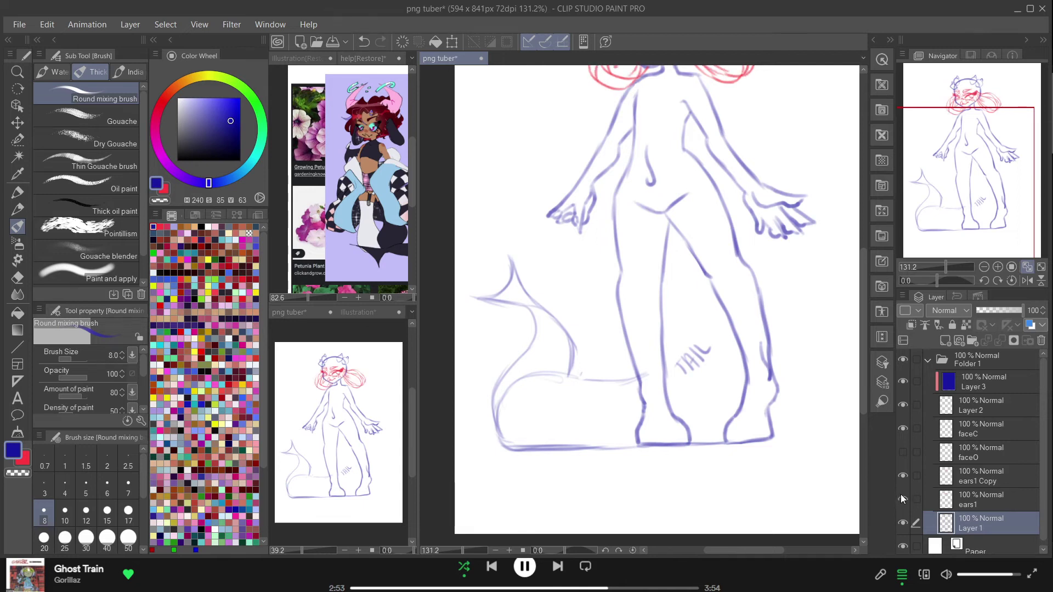
pyautogui.click(901, 495)
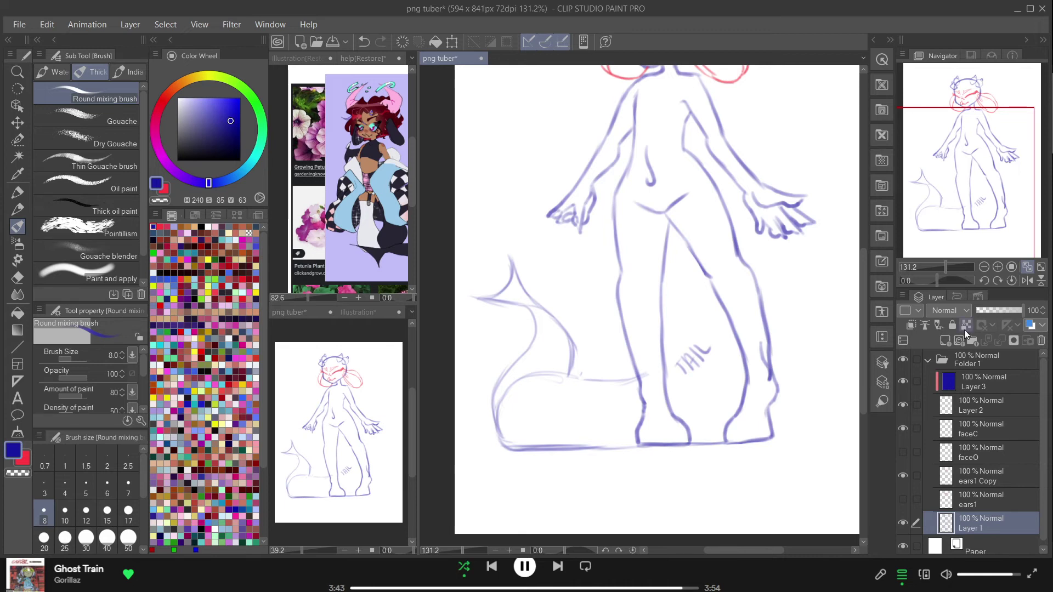
pyautogui.moveTo(1023, 173); pyautogui.dragTo(1015, 130)
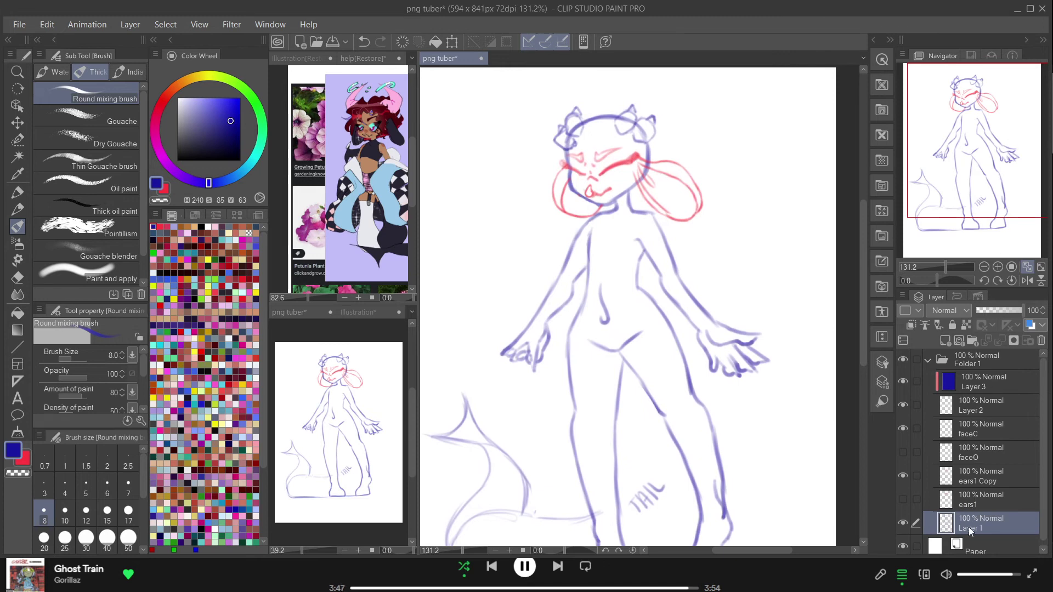
pyautogui.moveTo(944, 264); pyautogui.dragTo(948, 266)
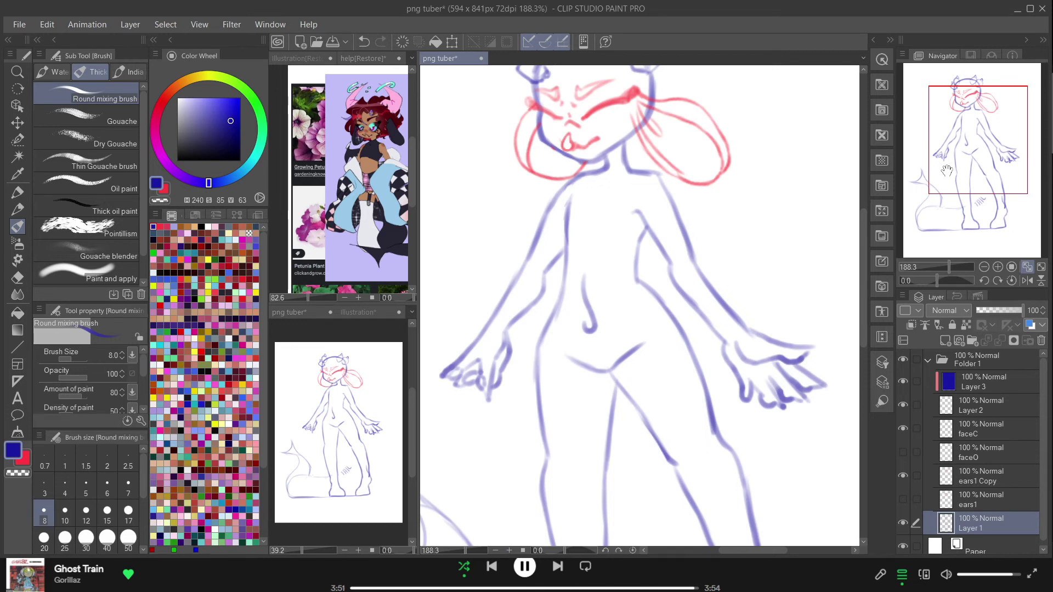
pyautogui.moveTo(945, 172); pyautogui.dragTo(965, 132)
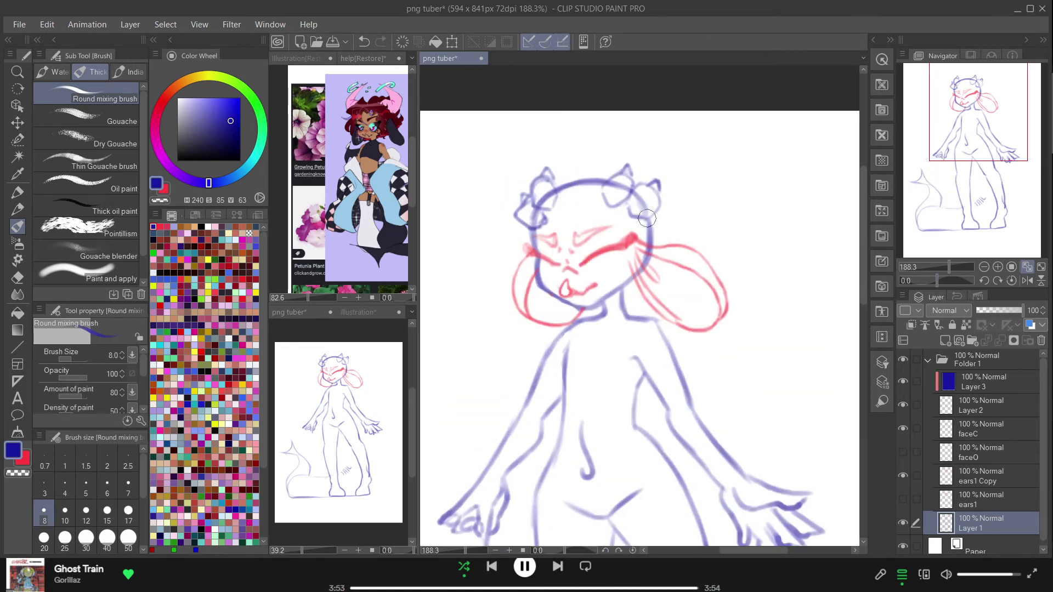
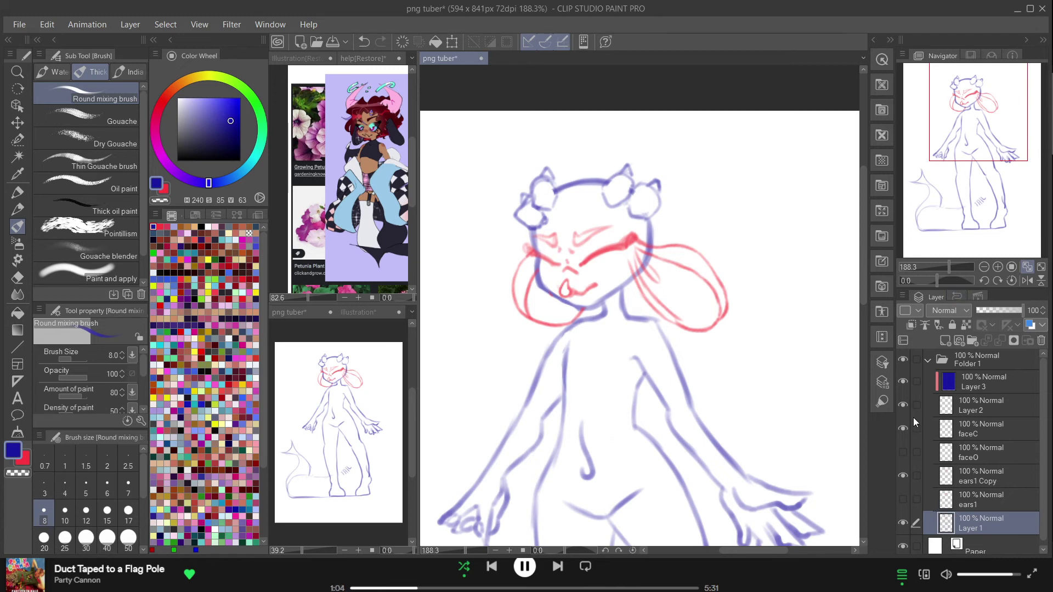
# - Add a new layer named casual directly above the faceC layer
pyautogui.click(935, 430)
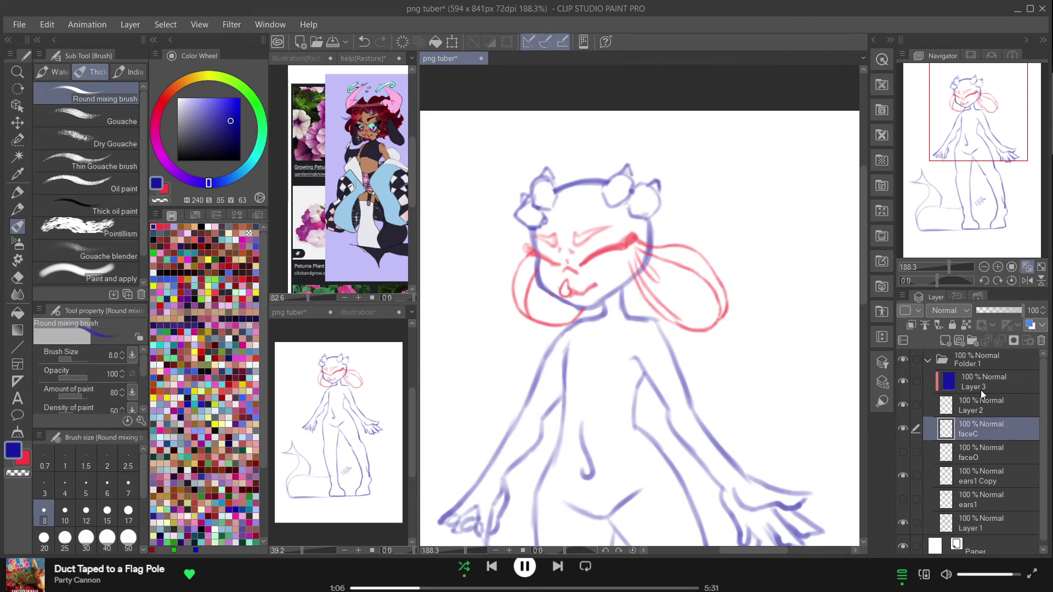
pyautogui.click(941, 341)
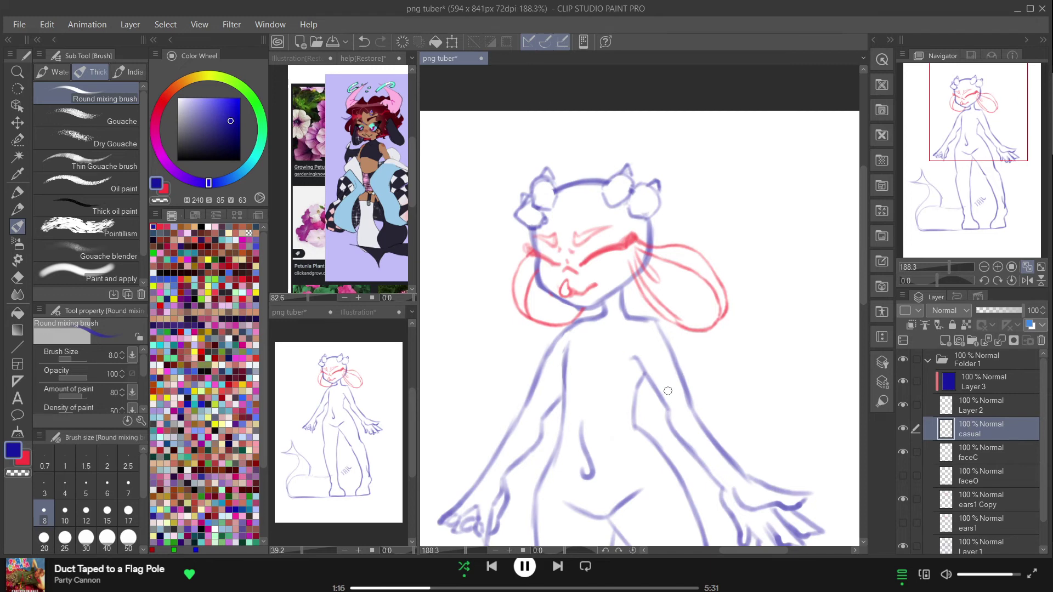
# - Fill the clipped Layer 3 with red and set the main brush colour to teal
pyautogui.click(960, 402)
pyautogui.click(961, 384)
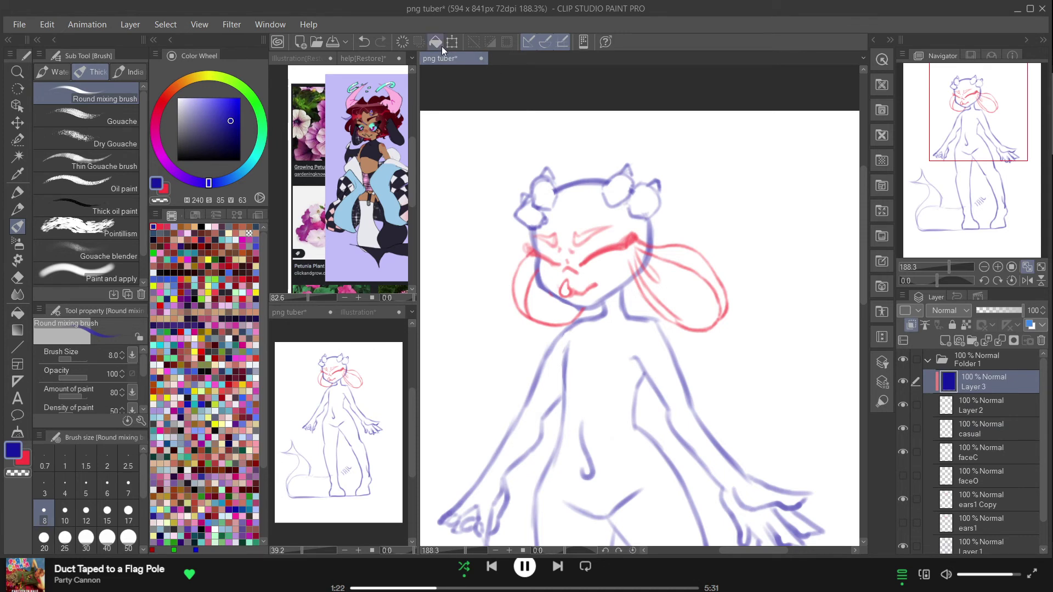
pyautogui.press('x')
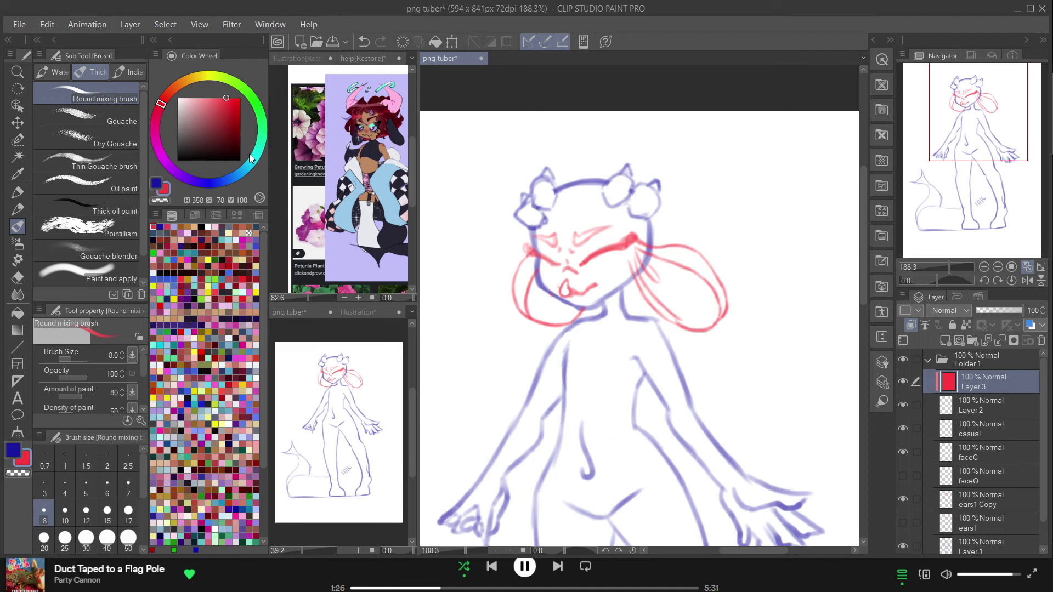
pyautogui.press('x')
pyautogui.moveTo(204, 183); pyautogui.dragTo(256, 157)
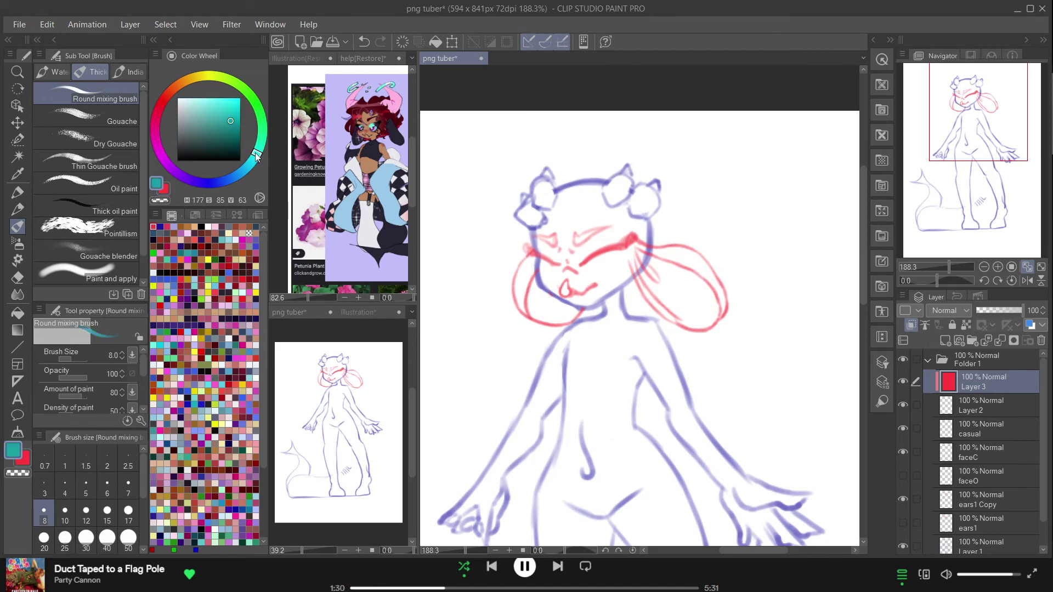
pyautogui.scroll(-5, 840, 202)
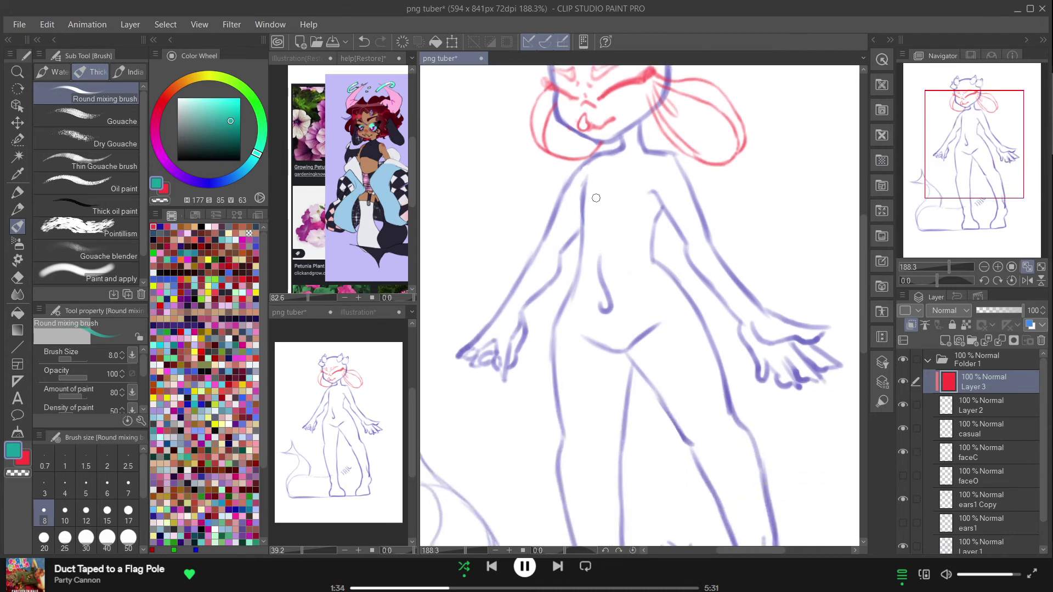
pyautogui.moveTo(592, 178); pyautogui.dragTo(585, 227)
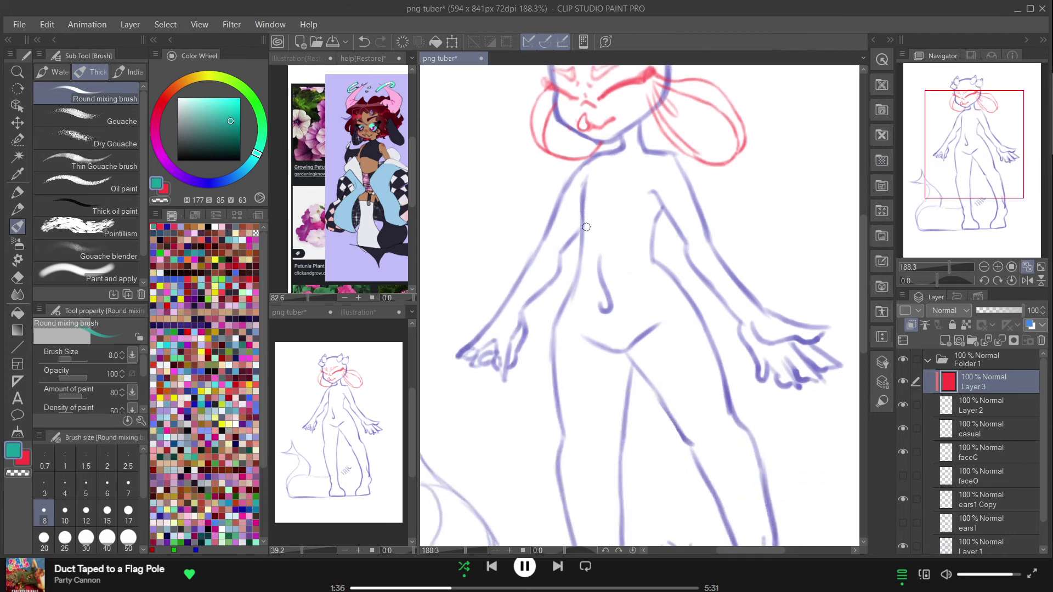
pyautogui.click(911, 326)
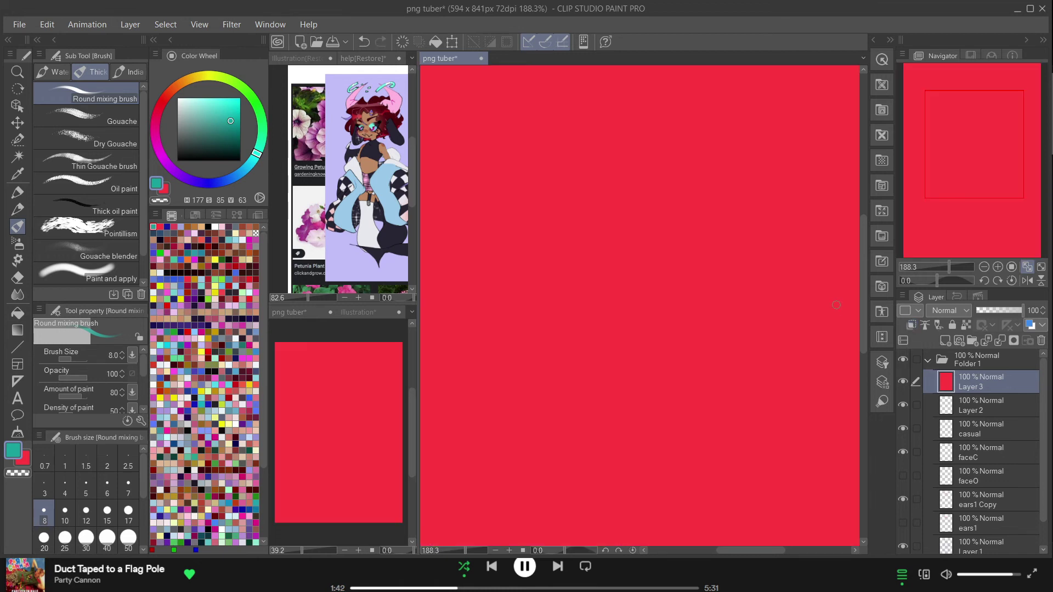
pyautogui.click(911, 325)
pyautogui.hotkey('ctrl', 'z')
pyautogui.click(385, 45)
# - Sketch a short teal armhole line down from the shoulder on the casual layer
pyautogui.click(987, 408)
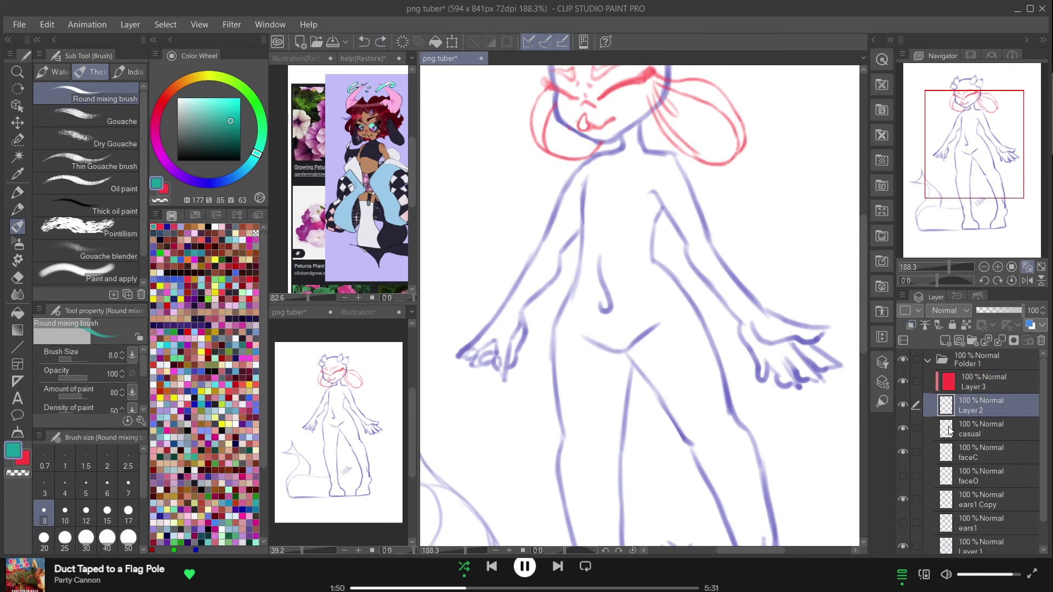
pyautogui.moveTo(949, 267); pyautogui.dragTo(953, 266)
pyautogui.moveTo(986, 148); pyautogui.dragTo(987, 133)
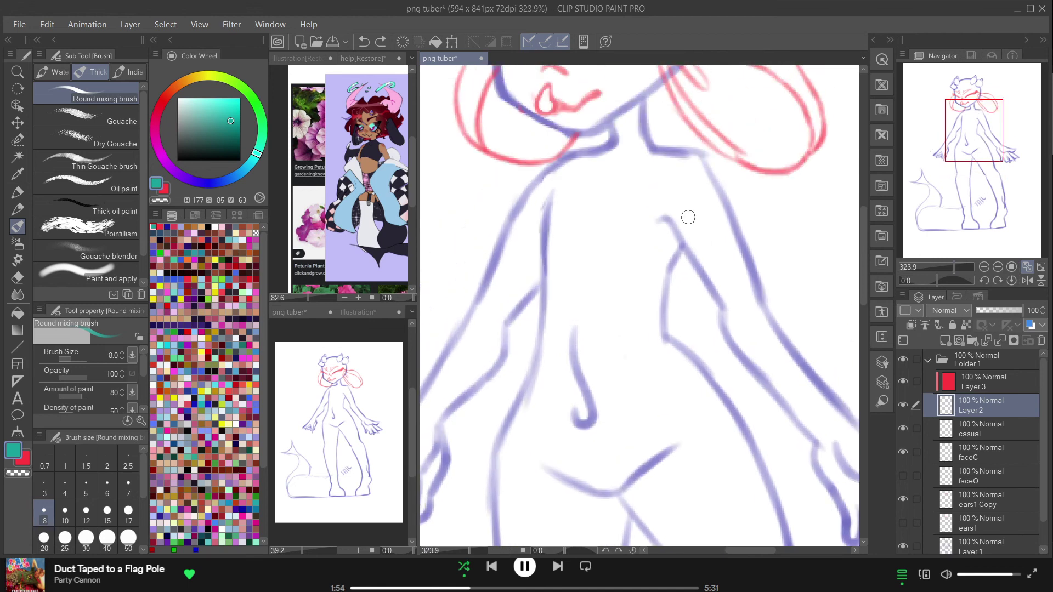
pyautogui.click(973, 455)
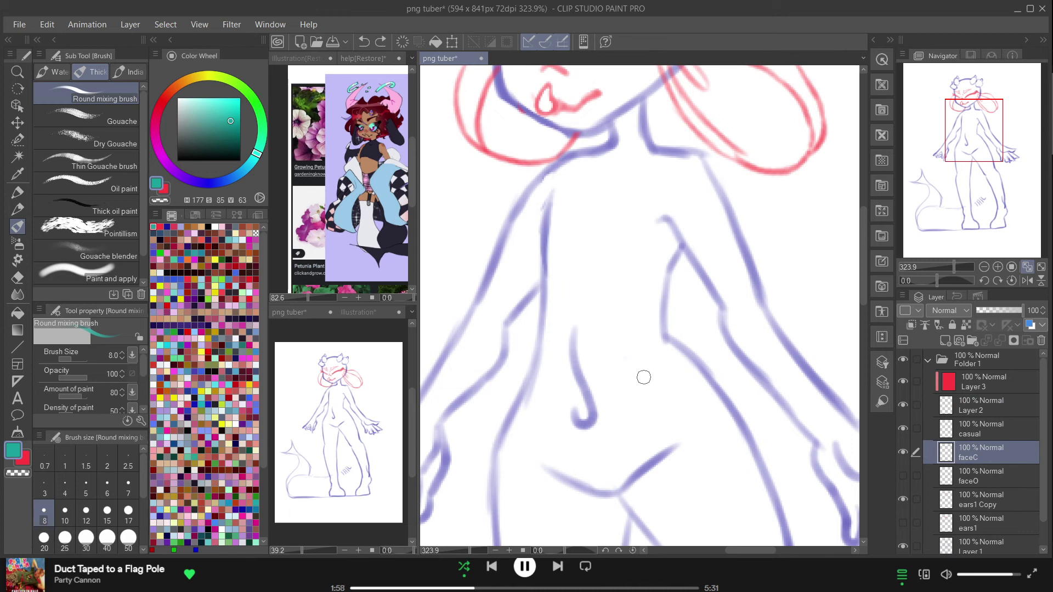
pyautogui.click(952, 431)
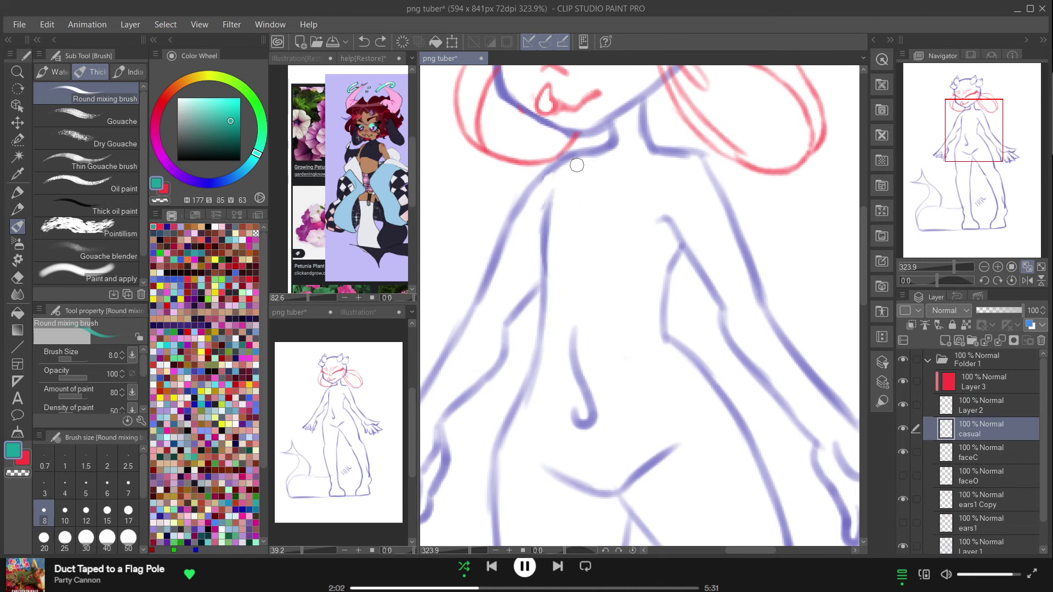
pyautogui.moveTo(569, 162); pyautogui.dragTo(548, 224)
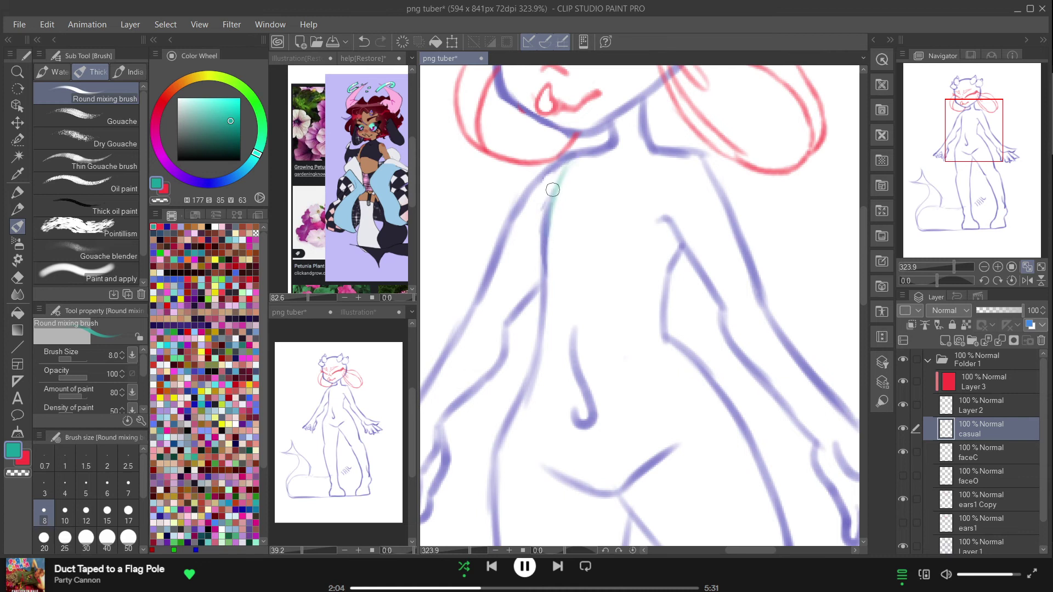
# - Sketch a sleeveless crop top on Layer 2 with both armholes, a curved hem below the chest and a collar around the neck
pyautogui.click(929, 397)
pyautogui.moveTo(572, 161); pyautogui.dragTo(550, 247)
pyautogui.moveTo(556, 185); pyautogui.dragTo(549, 275)
pyautogui.moveTo(545, 220)
pyautogui.mouseDown()
pyautogui.moveTo(568, 273)
pyautogui.moveTo(611, 264)
pyautogui.moveTo(611, 273)
pyautogui.moveTo(599, 264)
pyautogui.moveTo(654, 273)
pyautogui.mouseUp()
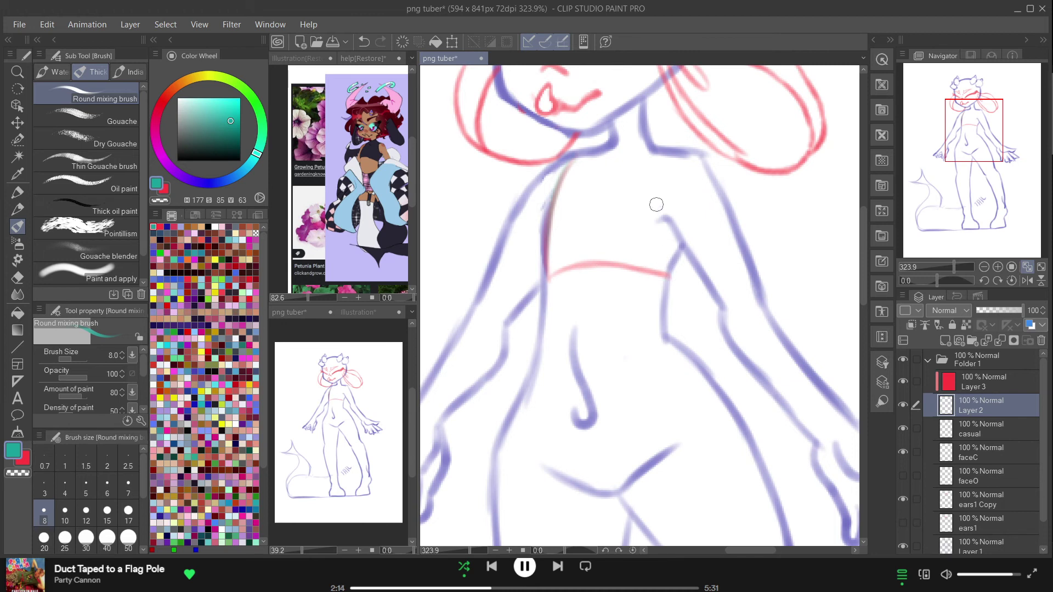
pyautogui.moveTo(663, 154)
pyautogui.mouseDown()
pyautogui.moveTo(654, 213)
pyautogui.moveTo(679, 244)
pyautogui.moveTo(670, 276)
pyautogui.mouseUp()
pyautogui.moveTo(614, 135)
pyautogui.mouseDown()
pyautogui.moveTo(641, 122)
pyautogui.moveTo(588, 158)
pyautogui.mouseUp()
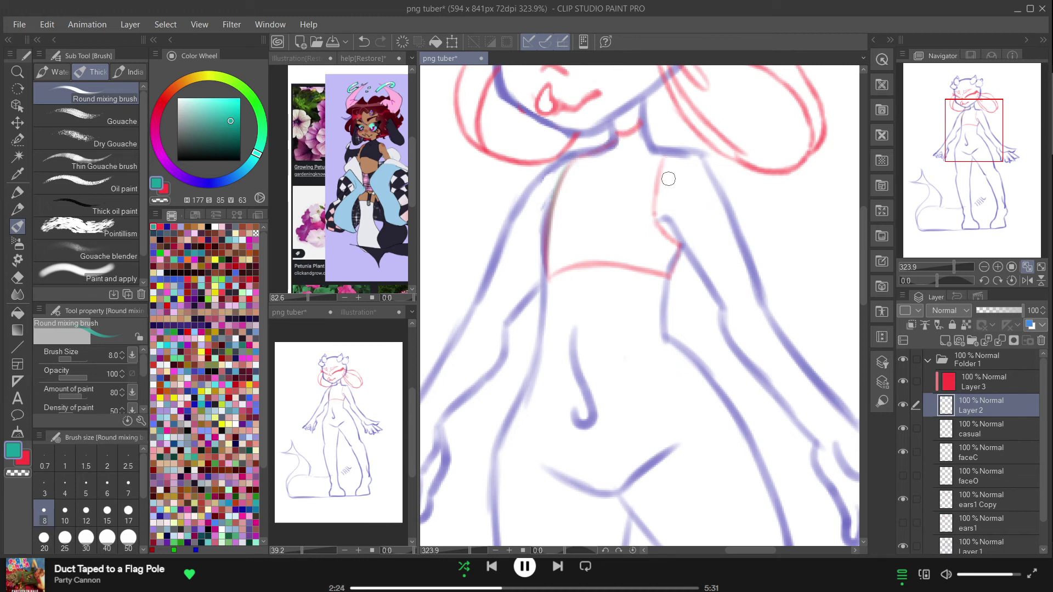
pyautogui.moveTo(658, 183)
pyautogui.mouseDown()
pyautogui.moveTo(679, 153)
pyautogui.moveTo(686, 158)
pyautogui.mouseUp()
# - Sketch a curved double waistband line across the waist on Layer 2
pyautogui.moveTo(967, 127); pyautogui.dragTo(971, 145)
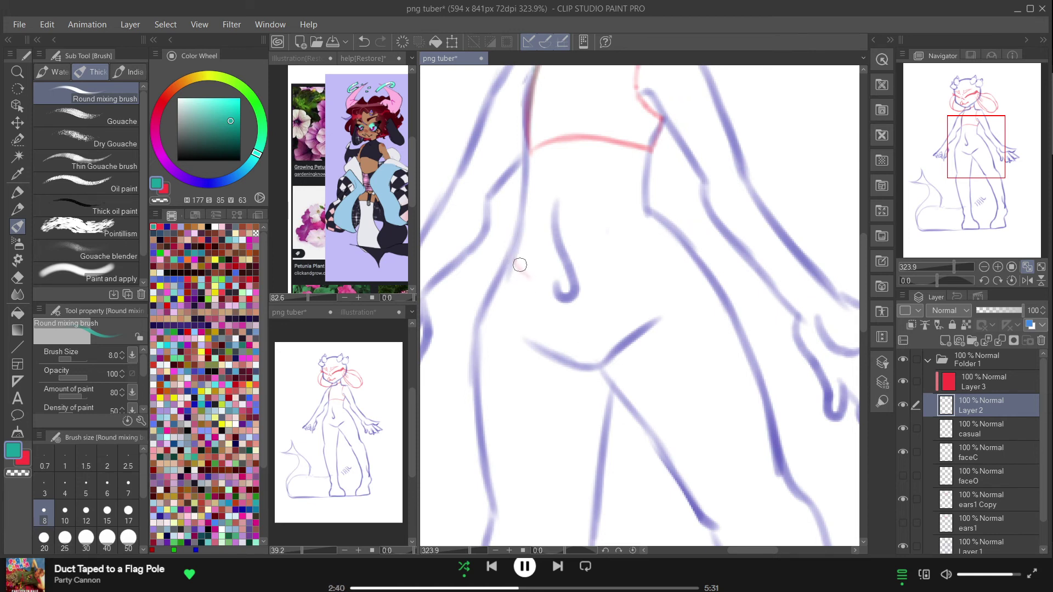
pyautogui.moveTo(517, 245); pyautogui.dragTo(556, 244)
pyautogui.moveTo(641, 202); pyautogui.dragTo(605, 235)
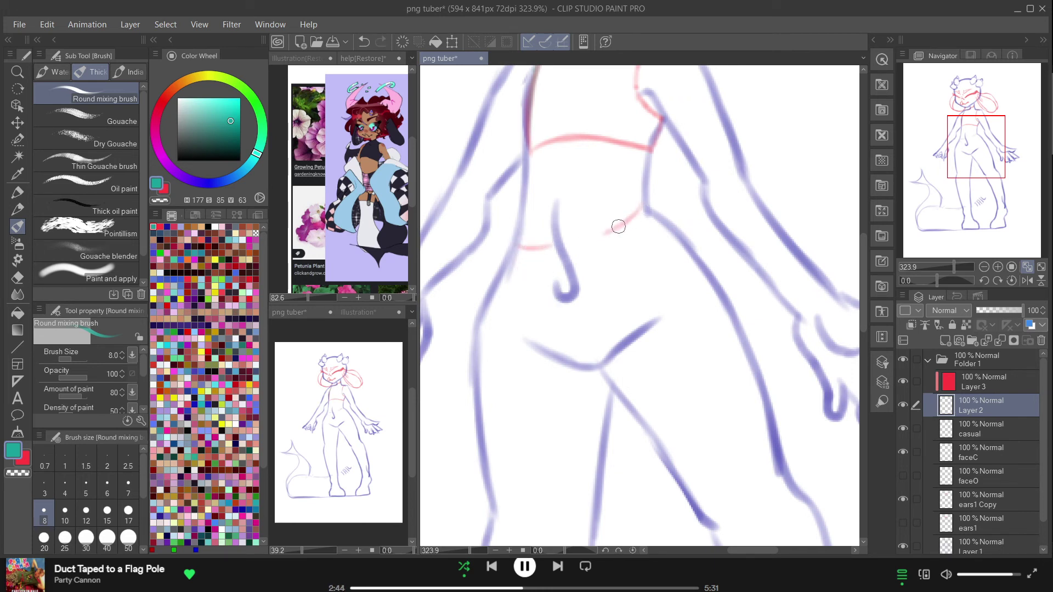
pyautogui.moveTo(517, 245)
pyautogui.mouseDown()
pyautogui.moveTo(572, 245)
pyautogui.moveTo(639, 214)
pyautogui.mouseUp()
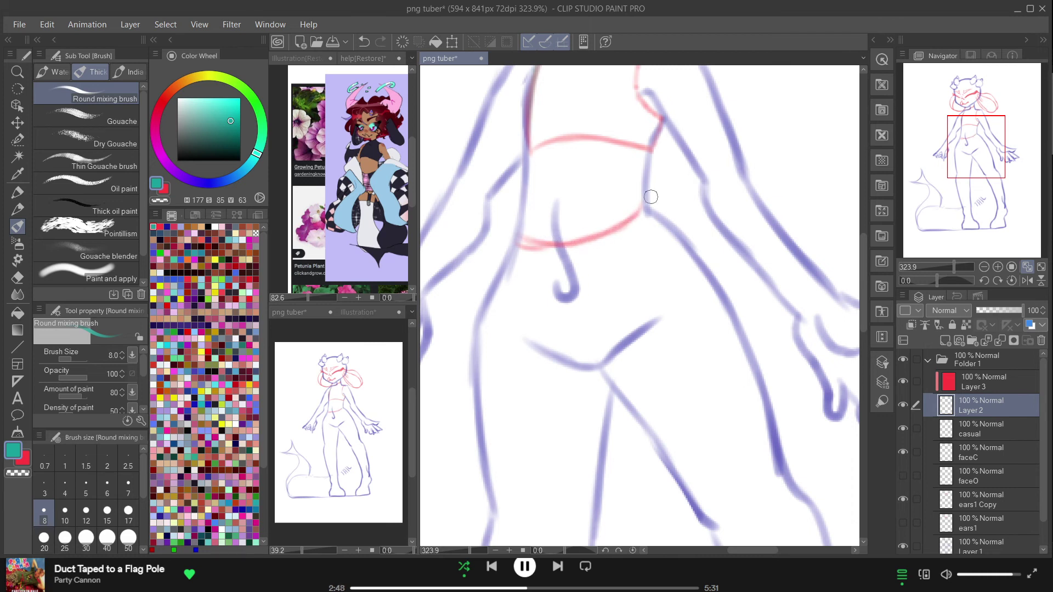
pyautogui.moveTo(515, 238)
pyautogui.mouseDown()
pyautogui.moveTo(551, 267)
pyautogui.moveTo(522, 261)
pyautogui.moveTo(614, 245)
pyautogui.moveTo(581, 257)
pyautogui.moveTo(650, 211)
pyautogui.mouseUp()
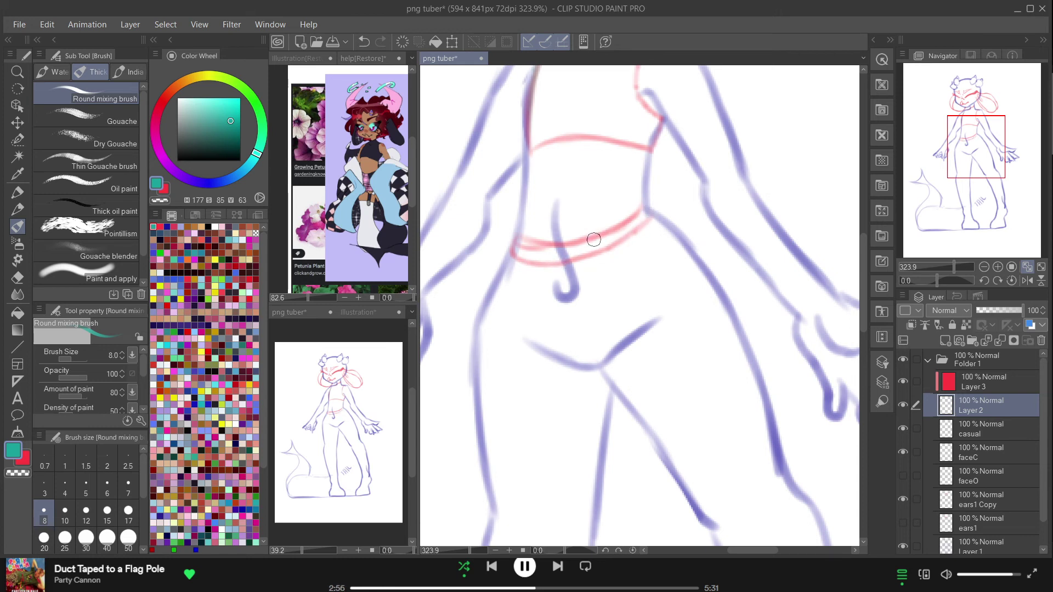
# - Sketch the two slanted leg openings of the briefs with doubled lines from the crotch to each hip
pyautogui.moveTo(603, 363); pyautogui.dragTo(692, 285)
pyautogui.moveTo(635, 330)
pyautogui.mouseDown()
pyautogui.moveTo(716, 282)
pyautogui.moveTo(637, 334)
pyautogui.mouseUp()
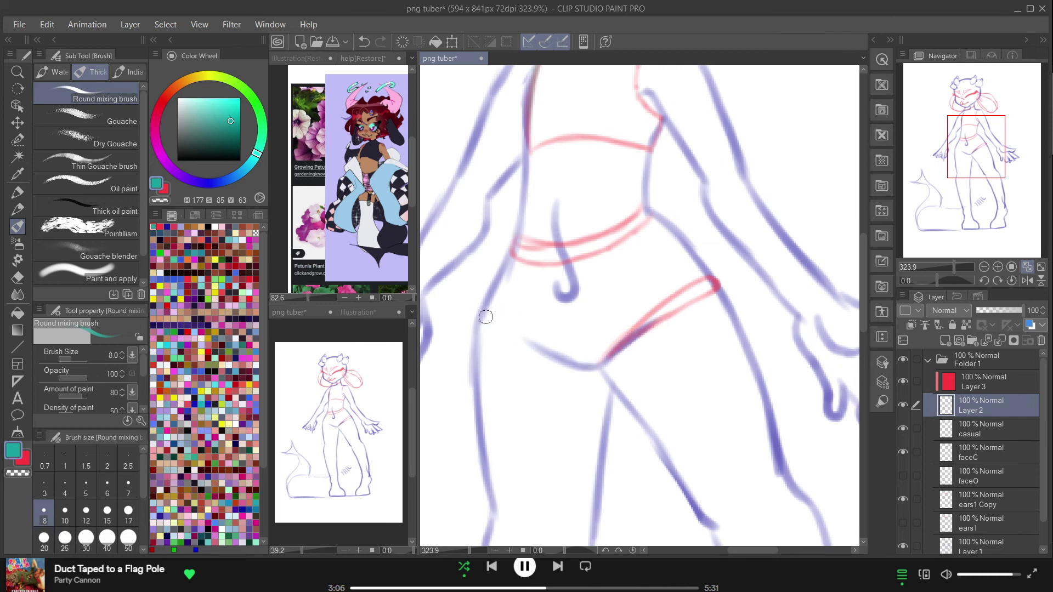
pyautogui.moveTo(484, 299)
pyautogui.mouseDown()
pyautogui.moveTo(537, 352)
pyautogui.moveTo(577, 368)
pyautogui.mouseUp()
pyautogui.moveTo(485, 300)
pyautogui.mouseDown()
pyautogui.moveTo(507, 337)
pyautogui.moveTo(558, 363)
pyautogui.mouseUp()
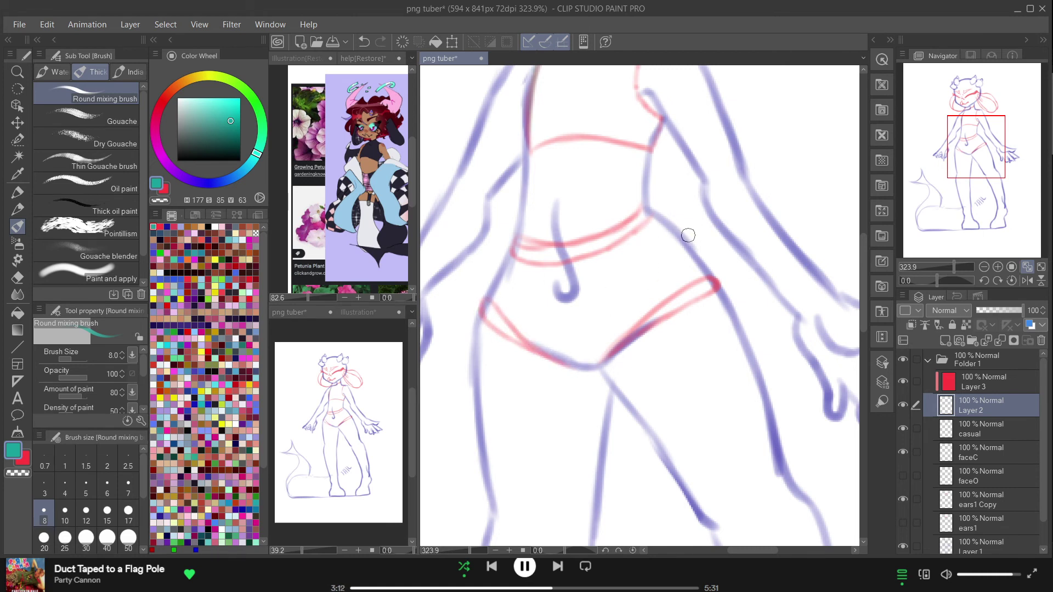
# - Redraw the waistband slightly higher as a narrow curved band with small rounded ends overlapping the waist sides
pyautogui.moveTo(651, 228)
pyautogui.mouseDown()
pyautogui.moveTo(617, 240)
pyautogui.moveTo(620, 256)
pyautogui.moveTo(651, 210)
pyautogui.moveTo(582, 268)
pyautogui.moveTo(628, 217)
pyautogui.moveTo(558, 287)
pyautogui.moveTo(582, 238)
pyautogui.moveTo(532, 290)
pyautogui.moveTo(561, 244)
pyautogui.moveTo(529, 266)
pyautogui.moveTo(530, 243)
pyautogui.moveTo(508, 251)
pyautogui.moveTo(527, 198)
pyautogui.moveTo(525, 228)
pyautogui.moveTo(565, 230)
pyautogui.mouseUp()
pyautogui.moveTo(643, 202)
pyautogui.mouseDown()
pyautogui.moveTo(557, 231)
pyautogui.moveTo(641, 204)
pyautogui.mouseUp()
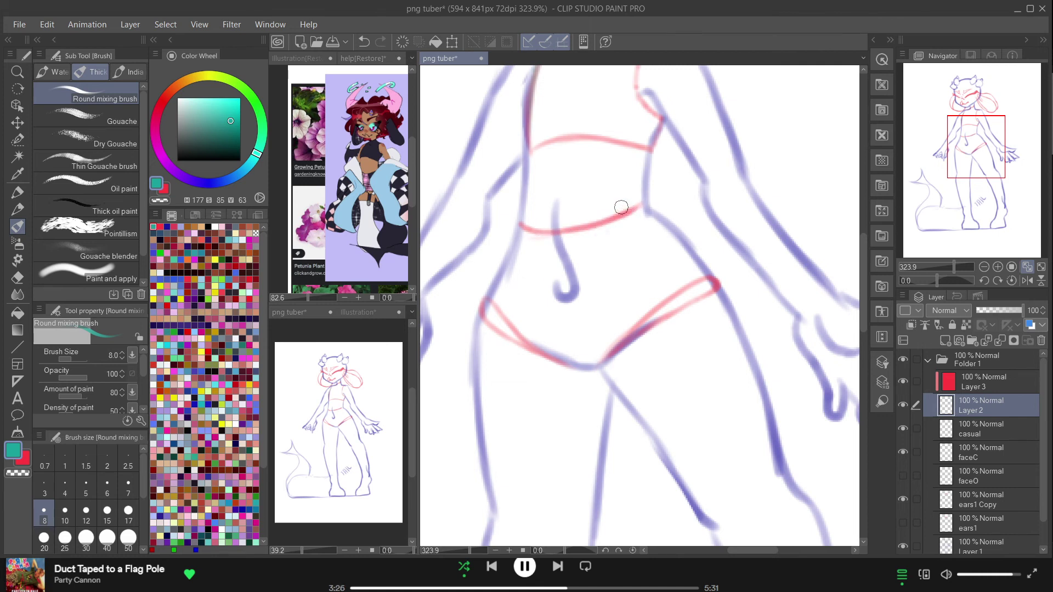
pyautogui.moveTo(532, 217)
pyautogui.mouseDown()
pyautogui.moveTo(518, 230)
pyautogui.moveTo(514, 221)
pyautogui.moveTo(516, 230)
pyautogui.moveTo(515, 216)
pyautogui.moveTo(516, 236)
pyautogui.moveTo(548, 245)
pyautogui.moveTo(529, 244)
pyautogui.moveTo(655, 211)
pyautogui.moveTo(625, 225)
pyautogui.mouseUp()
pyautogui.click(653, 195)
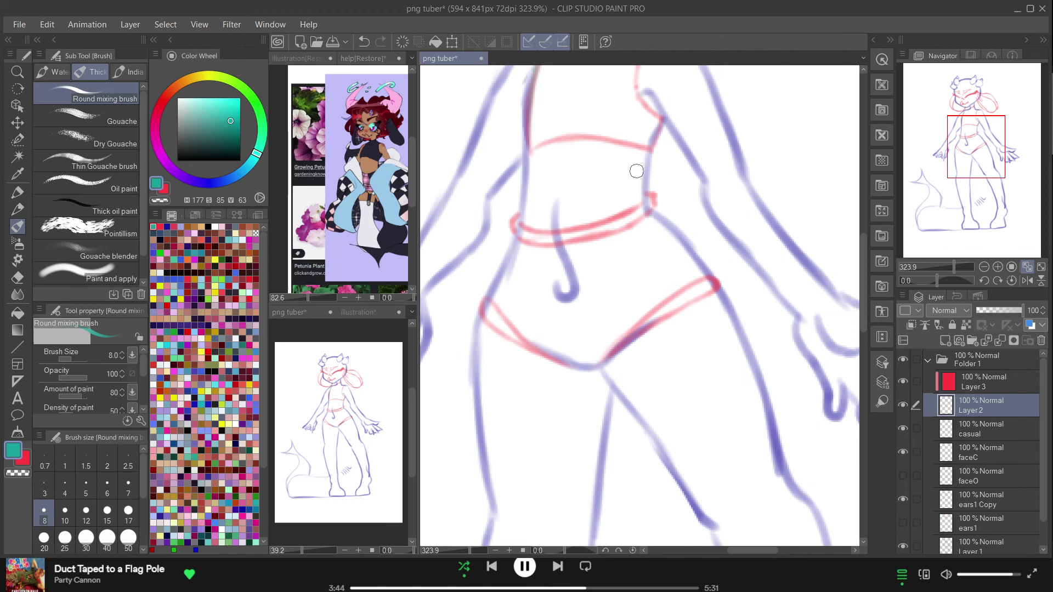
# - Hand-letter the note "I DIDNT GET MA WEAVE" in the empty space beside the head
pyautogui.moveTo(982, 141); pyautogui.dragTo(981, 103)
pyautogui.moveTo(726, 128)
pyautogui.mouseDown()
pyautogui.moveTo(739, 124)
pyautogui.moveTo(778, 121)
pyautogui.moveTo(821, 96)
pyautogui.moveTo(832, 107)
pyautogui.moveTo(771, 159)
pyautogui.moveTo(782, 162)
pyautogui.moveTo(793, 141)
pyautogui.moveTo(800, 148)
pyautogui.moveTo(781, 196)
pyautogui.moveTo(801, 173)
pyautogui.moveTo(825, 172)
pyautogui.mouseUp()
pyautogui.moveTo(797, 224); pyautogui.dragTo(844, 181)
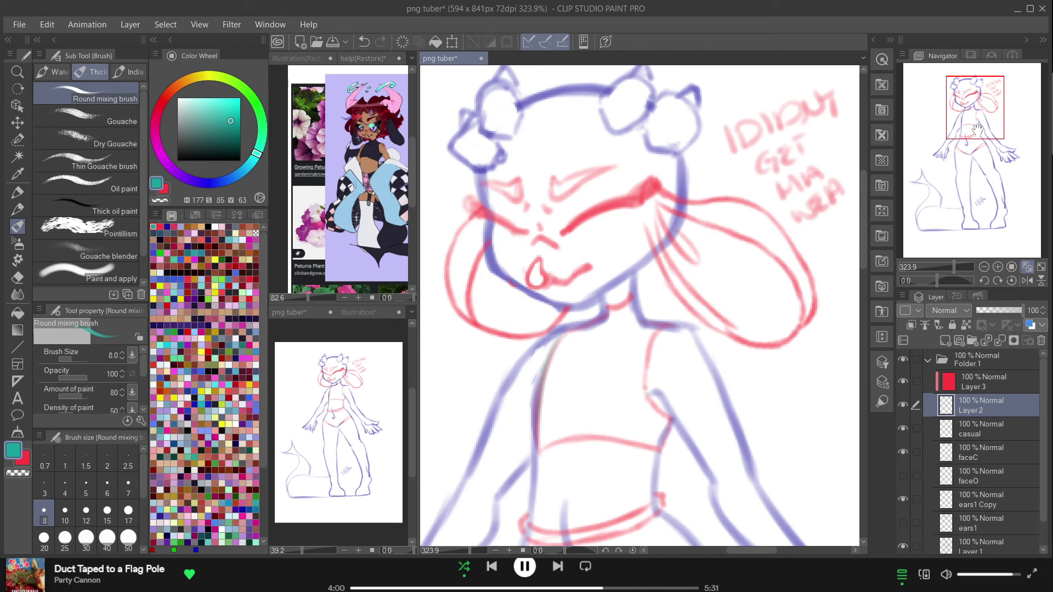
pyautogui.moveTo(978, 129); pyautogui.dragTo(989, 125)
pyautogui.moveTo(782, 201); pyautogui.dragTo(823, 164)
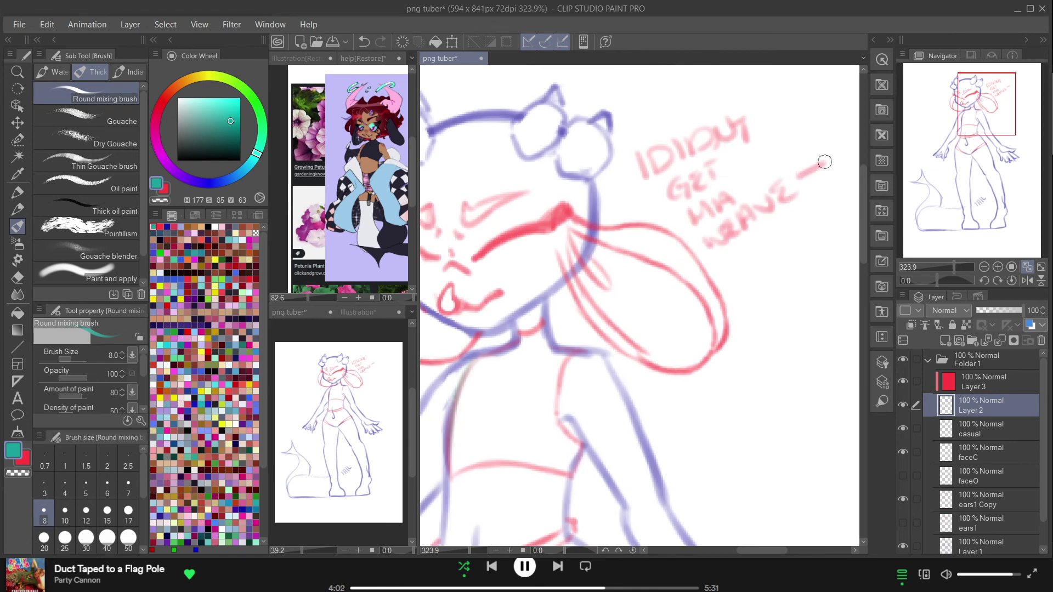
# - Undo the handwritten note beside the head
pyautogui.hotkey('ctrl', 'z')
pyautogui.hotkey('ctrl', 'z')
pyautogui.hotkey('ctrl', 'z')
pyautogui.hotkey('ctrl', 'z')
pyautogui.hotkey('ctrl', 'z')
pyautogui.hotkey('ctrl', 'z')
pyautogui.hotkey('ctrl', 'z')
pyautogui.hotkey('ctrl', 'z')
pyautogui.hotkey('ctrl', 'z')
pyautogui.hotkey('ctrl', 'z')
pyautogui.hotkey('ctrl', 'z')
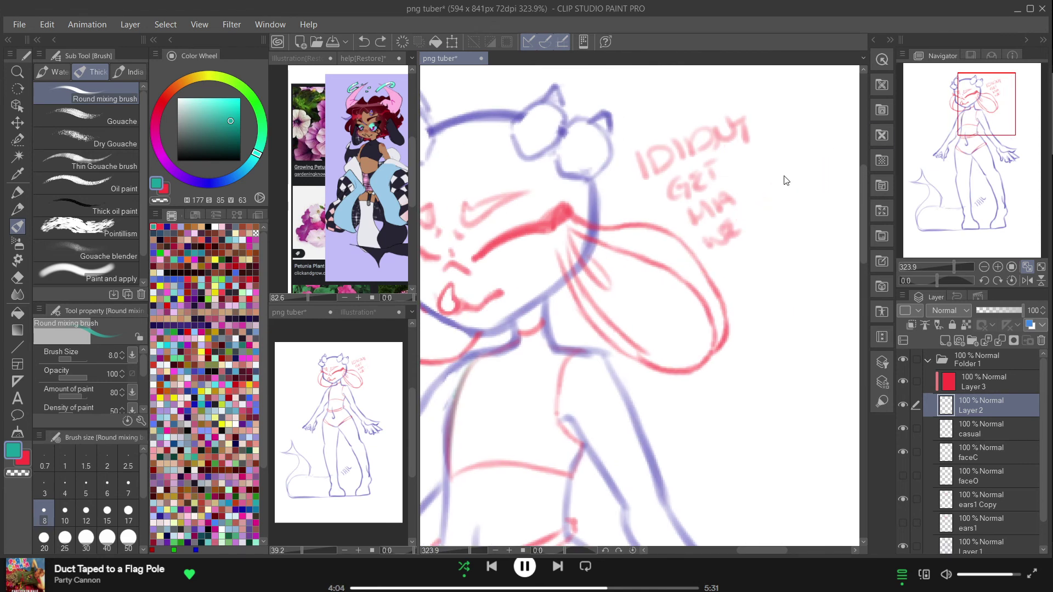
pyautogui.hotkey('ctrl', 'z')
pyautogui.hotkey('ctrl', 'z')
pyautogui.hotkey('ctrl', 'z')
pyautogui.hotkey('ctrl', 'z')
pyautogui.hotkey('ctrl', 'z')
pyautogui.hotkey('ctrl', 'z')
pyautogui.hotkey('ctrl', 'z')
pyautogui.hotkey('ctrl', 'z')
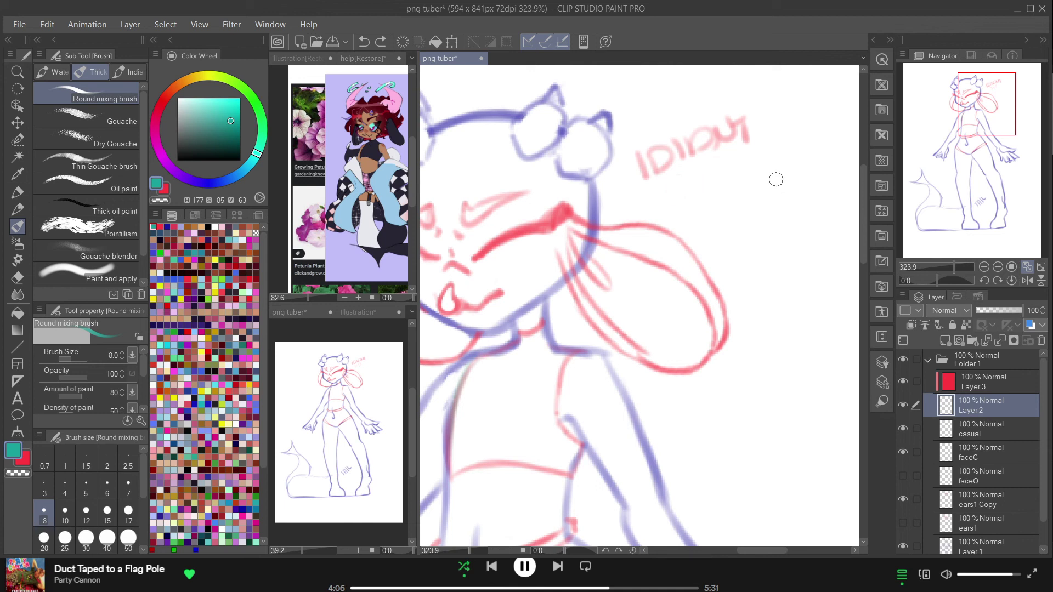
# - Try to sketch a small diamond emblem on the chest of the crop top
pyautogui.moveTo(995, 127)
pyautogui.mouseDown()
pyautogui.moveTo(976, 160)
pyautogui.moveTo(978, 205)
pyautogui.moveTo(983, 120)
pyautogui.mouseUp()
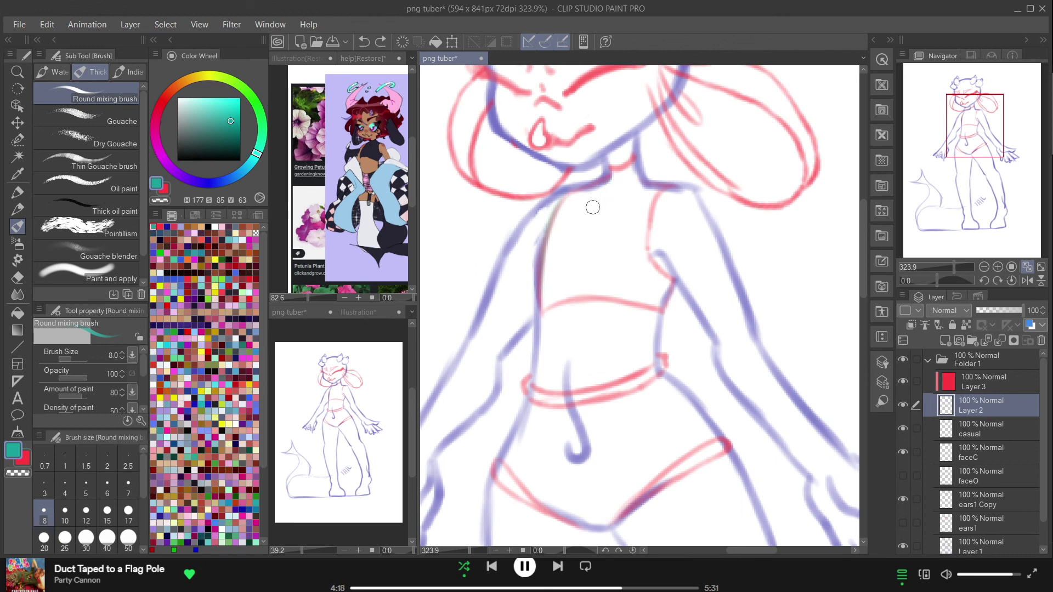
pyautogui.moveTo(584, 231); pyautogui.dragTo(603, 229)
pyautogui.moveTo(608, 183); pyautogui.dragTo(606, 177)
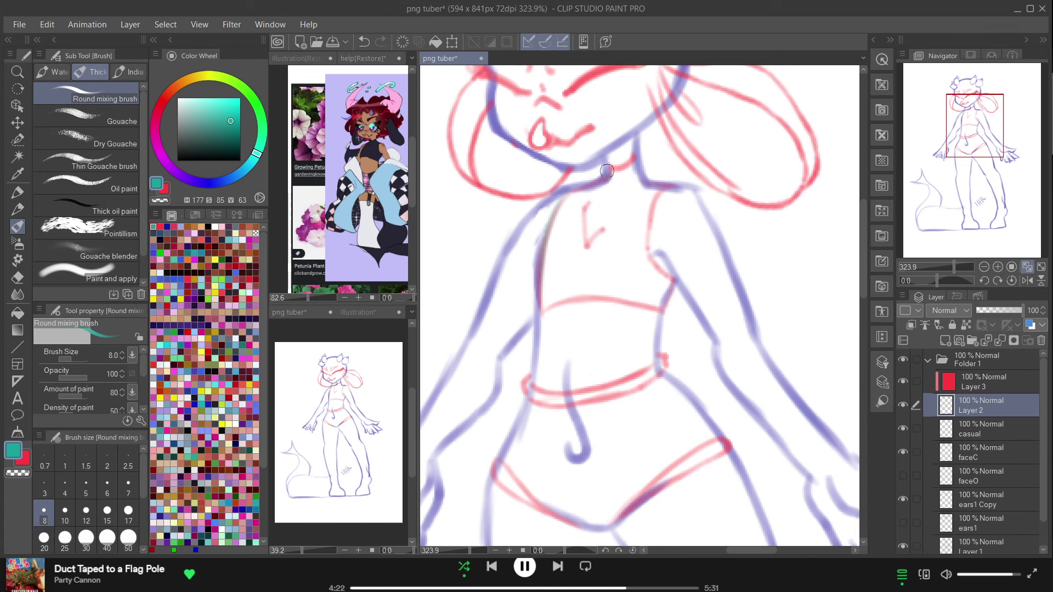
pyautogui.hotkey('ctrl', 'z')
pyautogui.moveTo(593, 243); pyautogui.dragTo(610, 224)
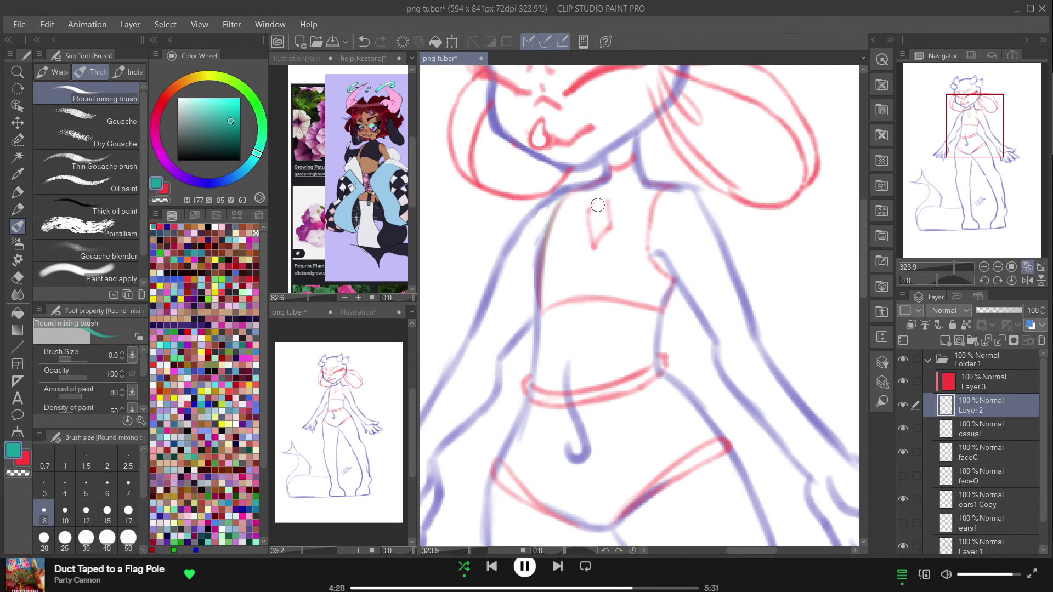
pyautogui.moveTo(606, 187); pyautogui.dragTo(610, 230)
pyautogui.hotkey('ctrl', 'z')
pyautogui.hotkey('ctrl', 'z')
pyautogui.hotkey('ctrl', 'z')
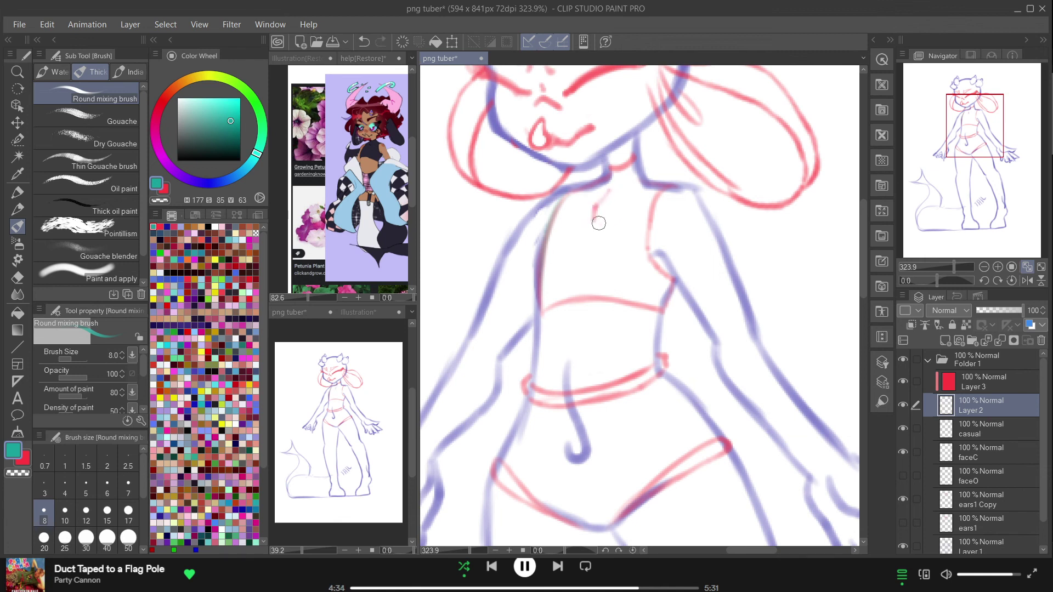
pyautogui.hotkey('ctrl', 'z')
# - Sketch a small five-pointed star on the chest of the crop top, undoing and retrying strokes as needed
pyautogui.hotkey('ctrl', 'z')
pyautogui.moveTo(612, 199)
pyautogui.mouseDown()
pyautogui.moveTo(571, 215)
pyautogui.moveTo(577, 222)
pyautogui.moveTo(584, 203)
pyautogui.moveTo(574, 226)
pyautogui.mouseUp()
pyautogui.hotkey('ctrl', 'z')
pyautogui.hotkey('ctrl', 'z')
pyautogui.hotkey('ctrl', 'z')
pyautogui.hotkey('ctrl', 'z')
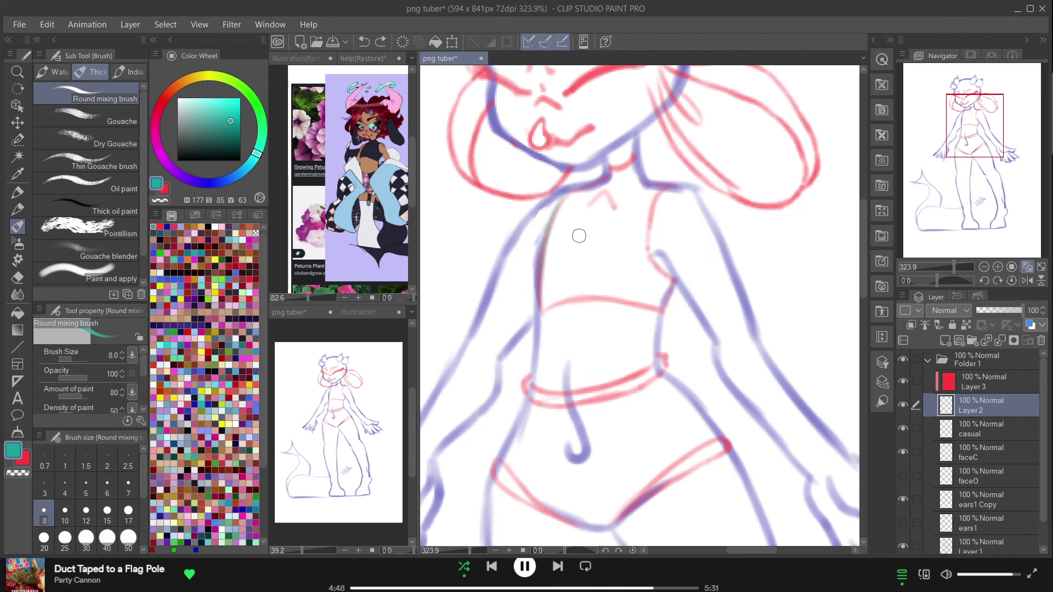
pyautogui.moveTo(589, 203)
pyautogui.mouseDown()
pyautogui.moveTo(567, 215)
pyautogui.moveTo(619, 220)
pyautogui.moveTo(608, 230)
pyautogui.moveTo(621, 219)
pyautogui.moveTo(594, 235)
pyautogui.mouseUp()
pyautogui.hotkey('ctrl', 'z')
pyautogui.hotkey('ctrl', 'z')
pyautogui.hotkey('ctrl', 'z')
pyautogui.hotkey('ctrl', 'z')
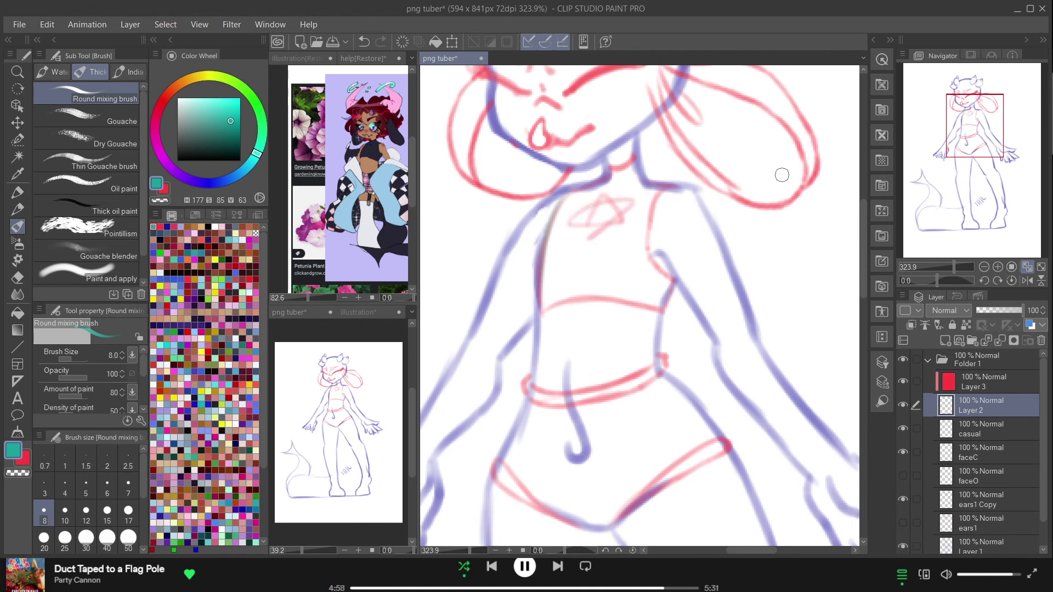
# - Sketch a curved stocking cuff line across each leg at about knee height
pyautogui.moveTo(984, 125)
pyautogui.mouseDown()
pyautogui.moveTo(985, 194)
pyautogui.moveTo(1000, 199)
pyautogui.mouseUp()
pyautogui.moveTo(956, 264); pyautogui.dragTo(949, 267)
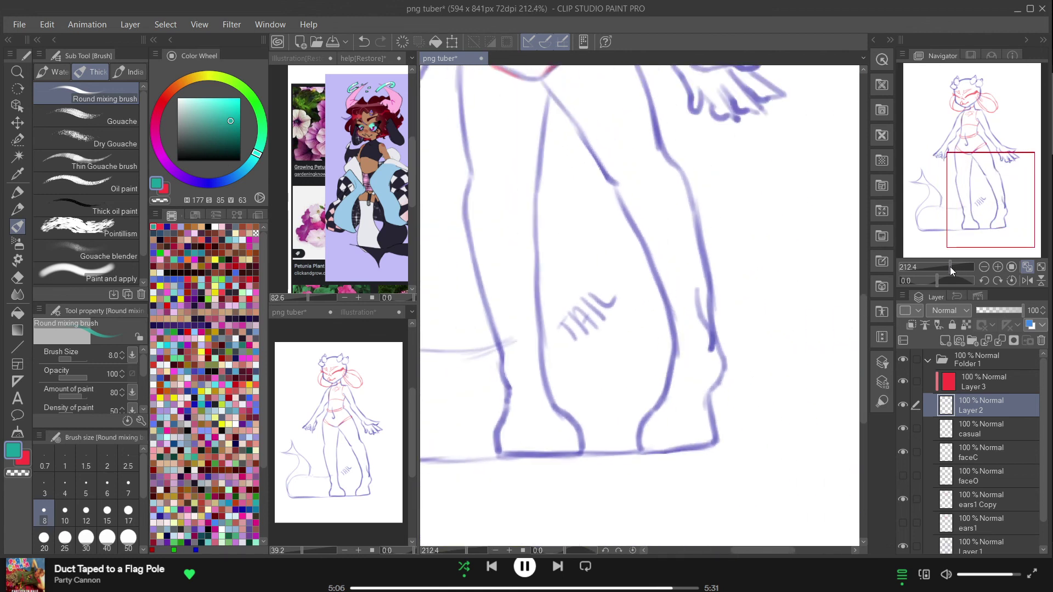
pyautogui.moveTo(630, 164); pyautogui.dragTo(662, 148)
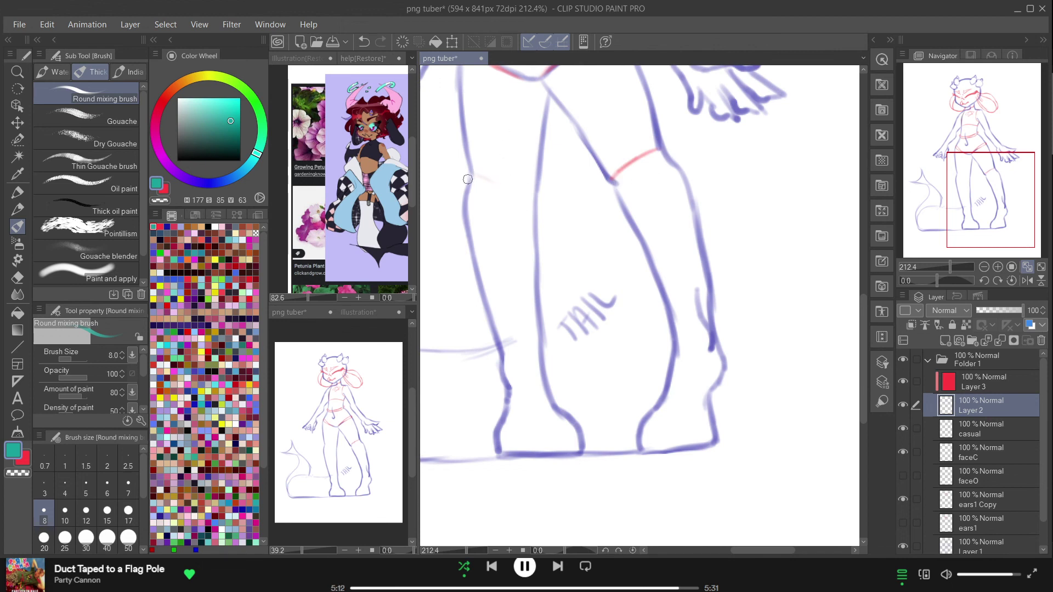
pyautogui.moveTo(473, 177)
pyautogui.mouseDown()
pyautogui.moveTo(517, 198)
pyautogui.moveTo(482, 172)
pyautogui.moveTo(521, 187)
pyautogui.moveTo(467, 183)
pyautogui.moveTo(531, 195)
pyautogui.moveTo(512, 173)
pyautogui.moveTo(534, 190)
pyautogui.mouseUp()
# - Sketch two curved band lines across the horizontal part of the tail and undo the extra strokes along its upper edge
pyautogui.moveTo(954, 175); pyautogui.dragTo(941, 191)
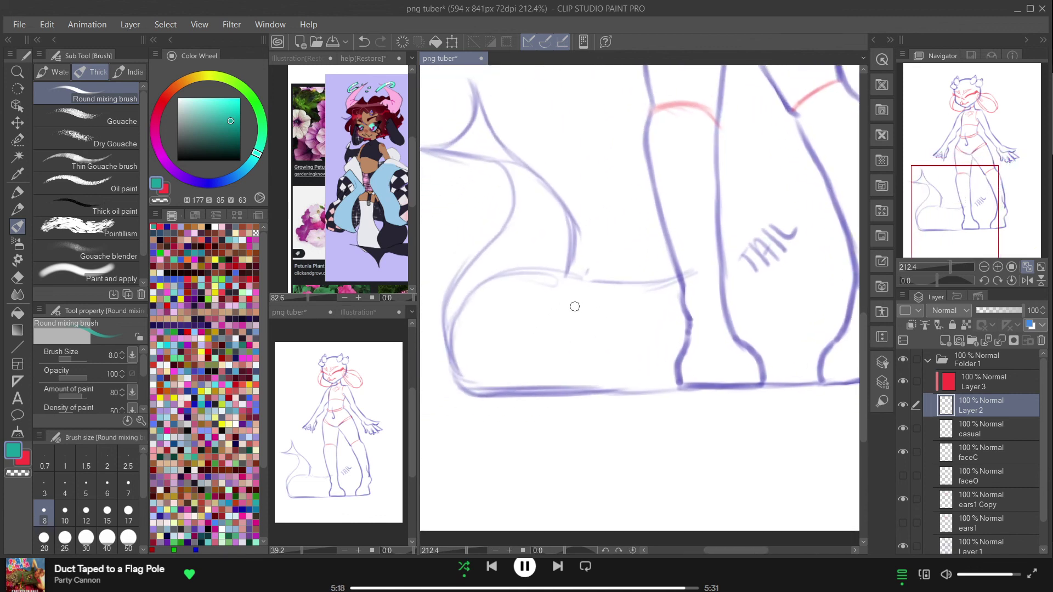
pyautogui.moveTo(582, 275)
pyautogui.mouseDown()
pyautogui.moveTo(544, 354)
pyautogui.moveTo(550, 379)
pyautogui.moveTo(553, 319)
pyautogui.moveTo(548, 384)
pyautogui.mouseUp()
pyautogui.moveTo(558, 315); pyautogui.dragTo(546, 388)
pyautogui.moveTo(628, 280); pyautogui.dragTo(625, 388)
pyautogui.moveTo(618, 345); pyautogui.dragTo(629, 396)
pyautogui.moveTo(585, 268); pyautogui.dragTo(594, 268)
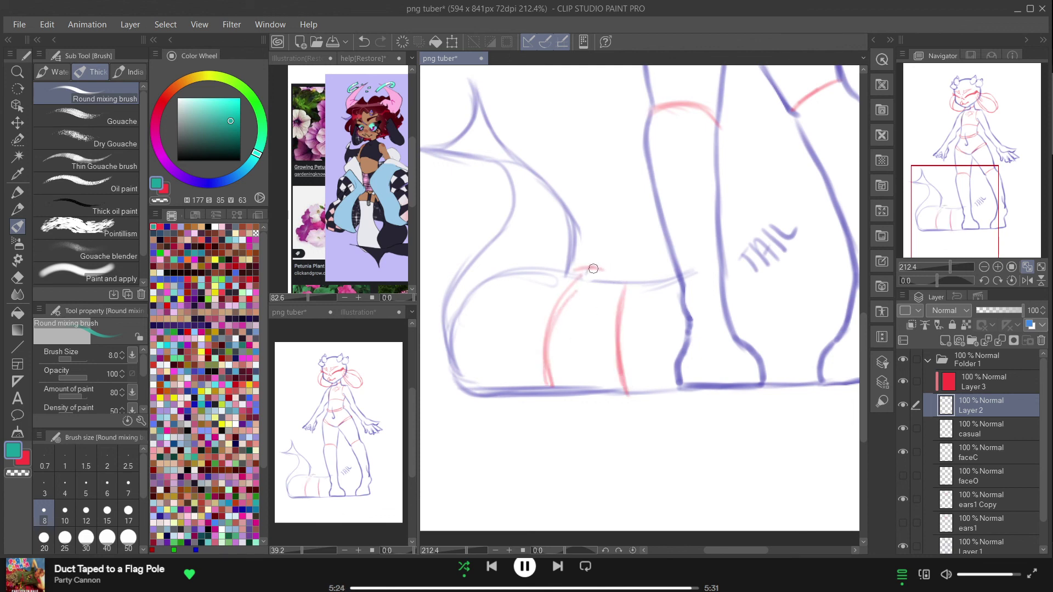
pyautogui.hotkey('ctrl', 'z')
pyautogui.hotkey('ctrl', 'z')
# - Complete the tail band by reinforcing its sides and adding raised upper and lower edges between them
pyautogui.moveTo(950, 268); pyautogui.dragTo(954, 267)
pyautogui.moveTo(976, 201); pyautogui.dragTo(959, 194)
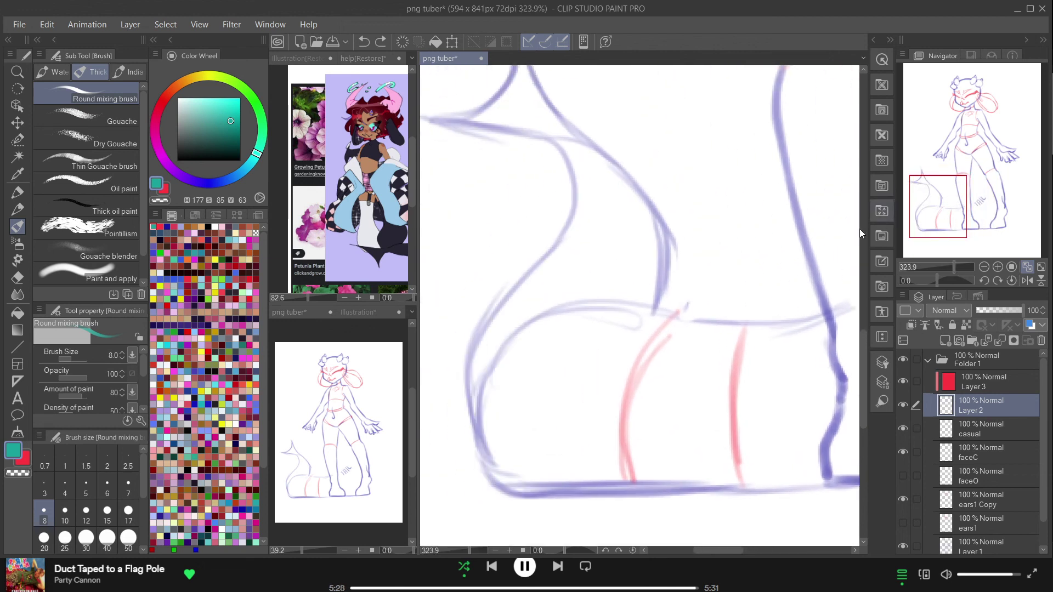
pyautogui.moveTo(679, 310)
pyautogui.mouseDown()
pyautogui.moveTo(755, 308)
pyautogui.moveTo(768, 322)
pyautogui.moveTo(744, 336)
pyautogui.moveTo(749, 325)
pyautogui.moveTo(743, 346)
pyautogui.moveTo(747, 324)
pyautogui.moveTo(728, 400)
pyautogui.moveTo(735, 382)
pyautogui.moveTo(739, 491)
pyautogui.mouseUp()
pyautogui.moveTo(624, 447)
pyautogui.mouseDown()
pyautogui.moveTo(631, 491)
pyautogui.moveTo(669, 495)
pyautogui.moveTo(635, 494)
pyautogui.moveTo(704, 485)
pyautogui.mouseUp()
pyautogui.moveTo(640, 492)
pyautogui.mouseDown()
pyautogui.moveTo(704, 485)
pyautogui.moveTo(681, 487)
pyautogui.mouseUp()
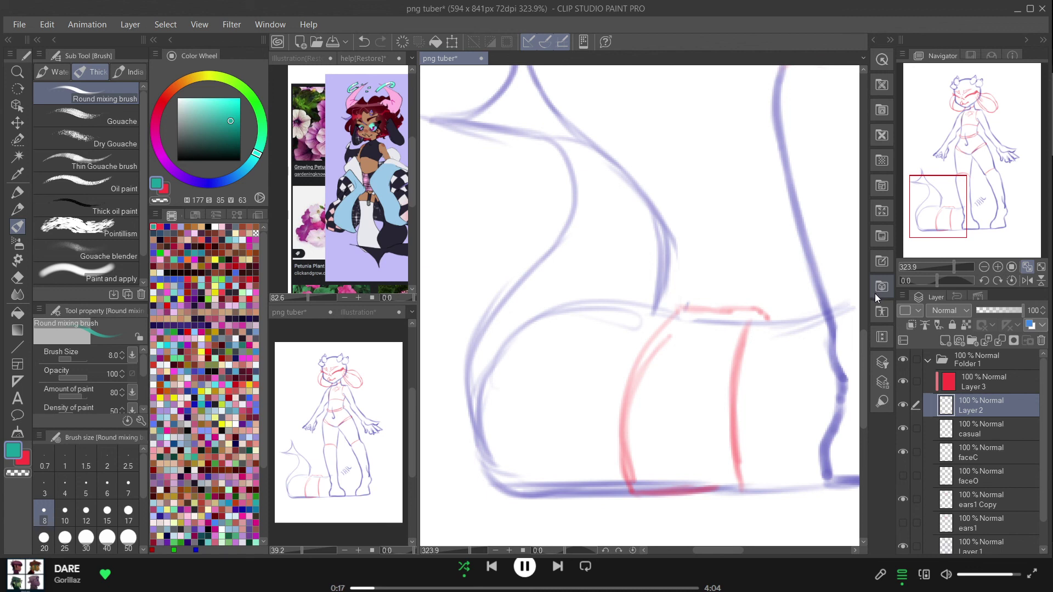
pyautogui.moveTo(939, 193); pyautogui.dragTo(993, 96)
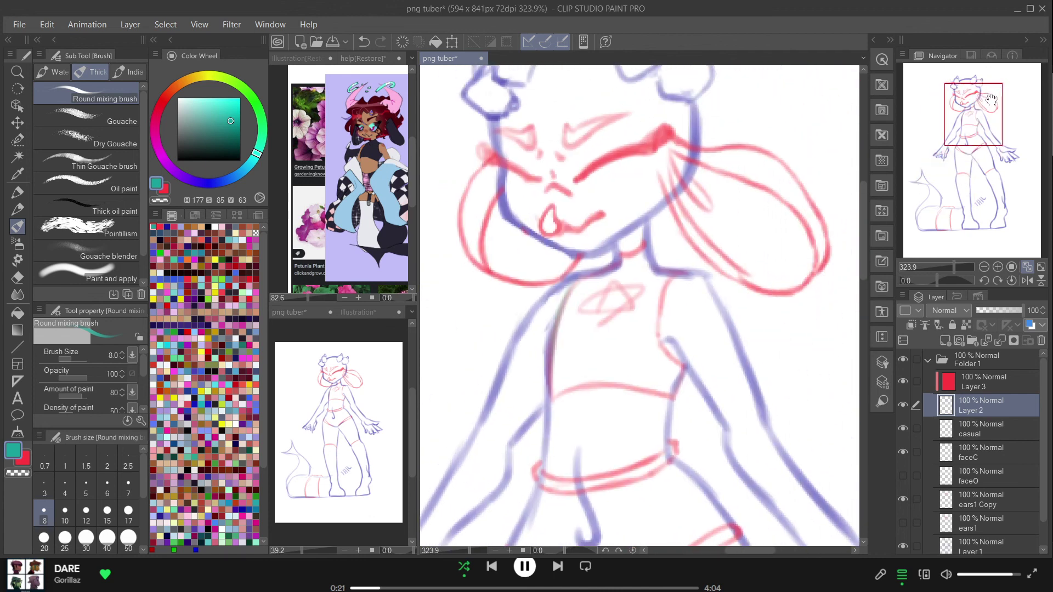